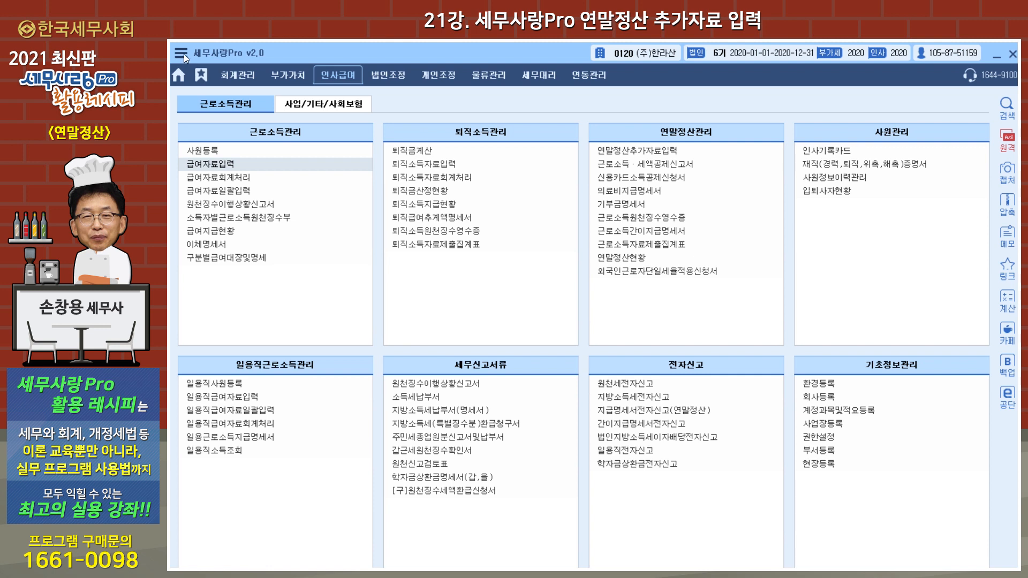
Step: Open the 뉴젠네비 navigator, enlarge it to the full 근로소득 연말정산 process map and move it to mid-screen
click(180, 53)
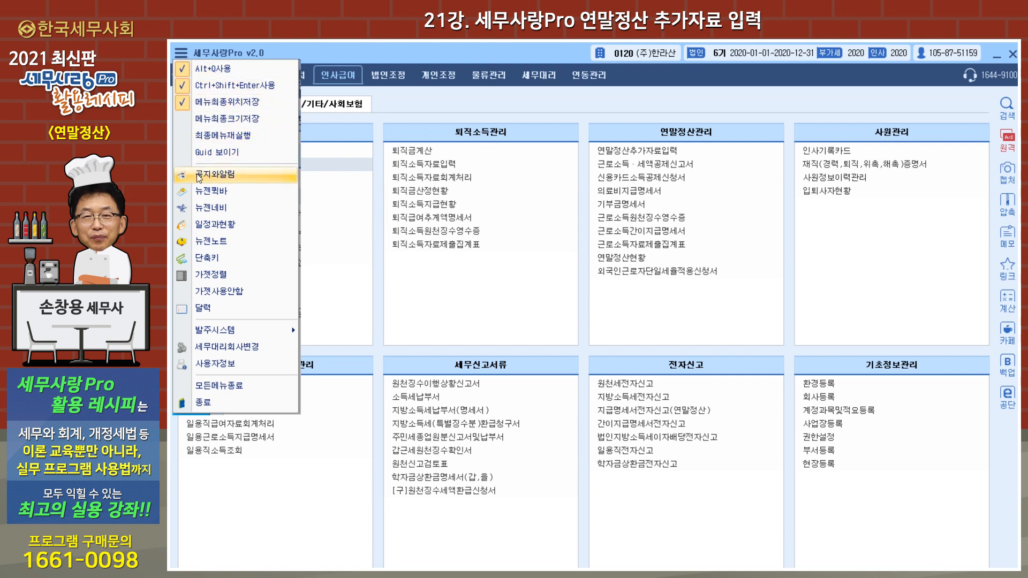
click(206, 214)
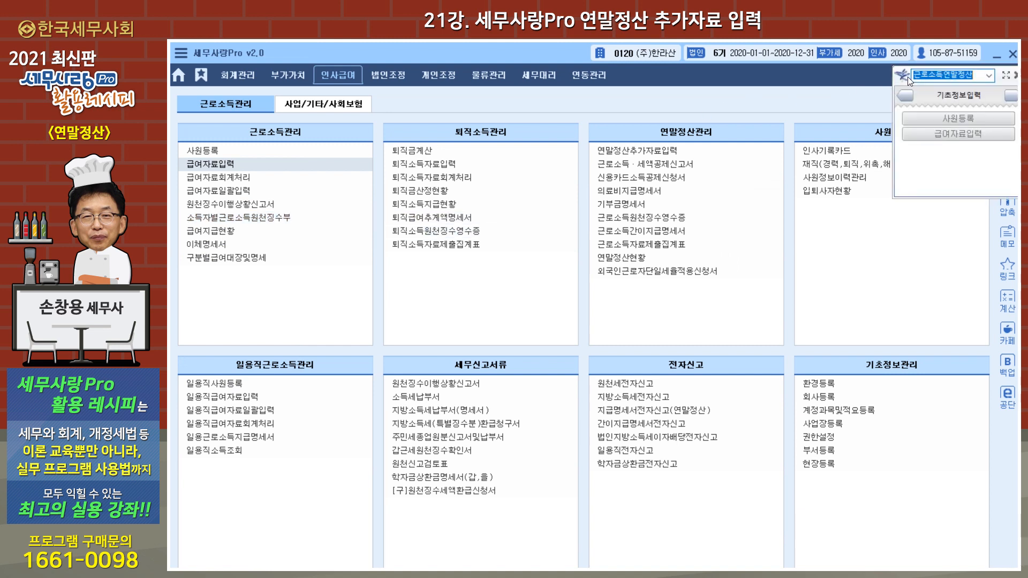
click(903, 76)
click(1005, 75)
drag(953, 81, 435, 162)
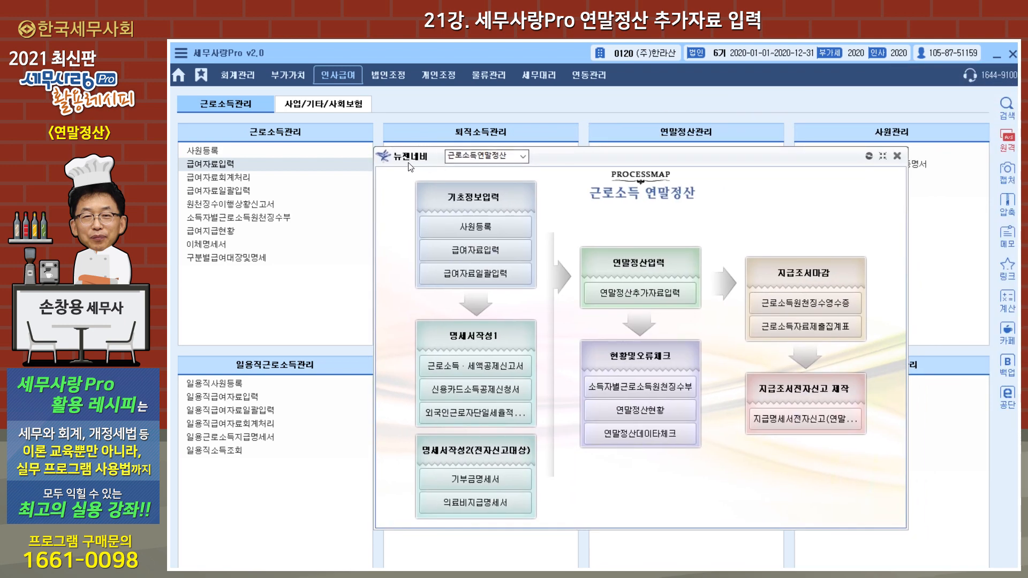
Step: Toggle the navigator's compact view, examine the 근로소득연말정산 process map and its process list, and close the navigator
click(882, 158)
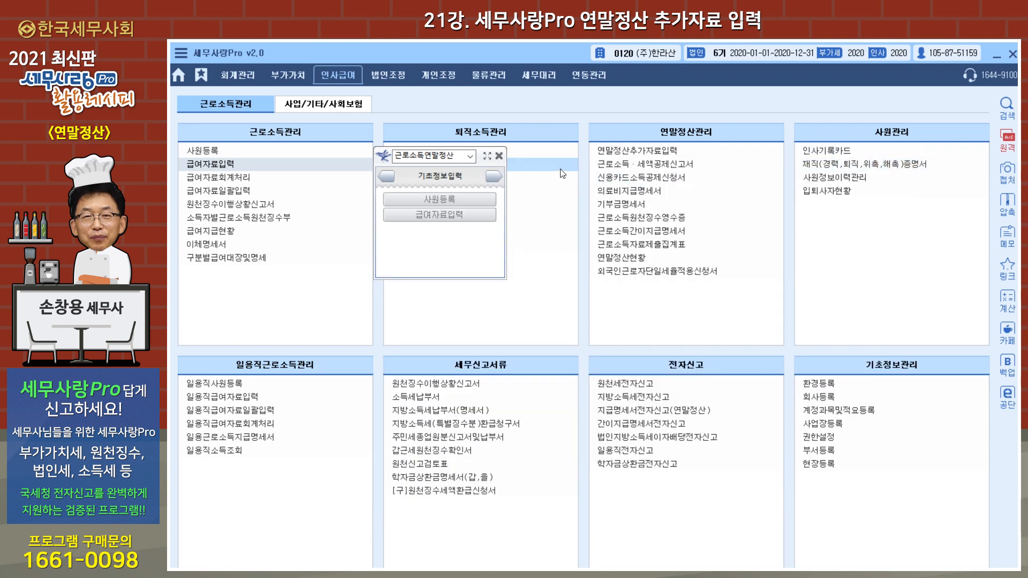
click(487, 156)
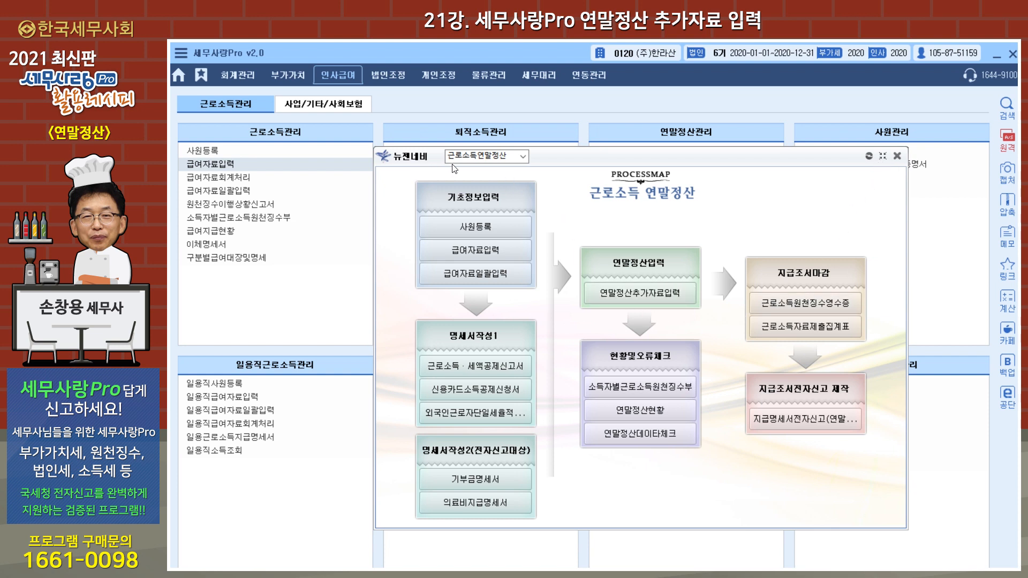
click(523, 157)
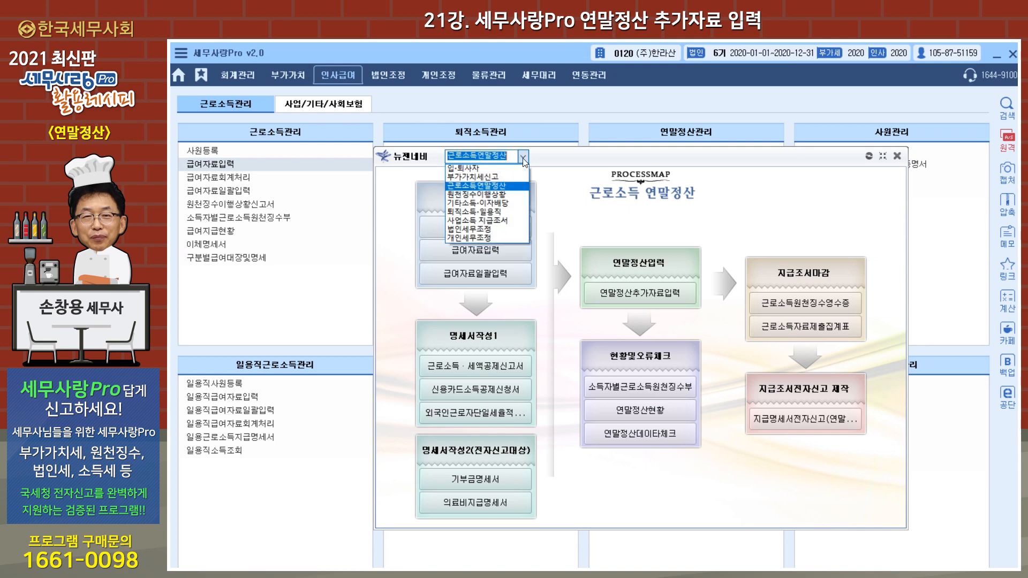
click(512, 185)
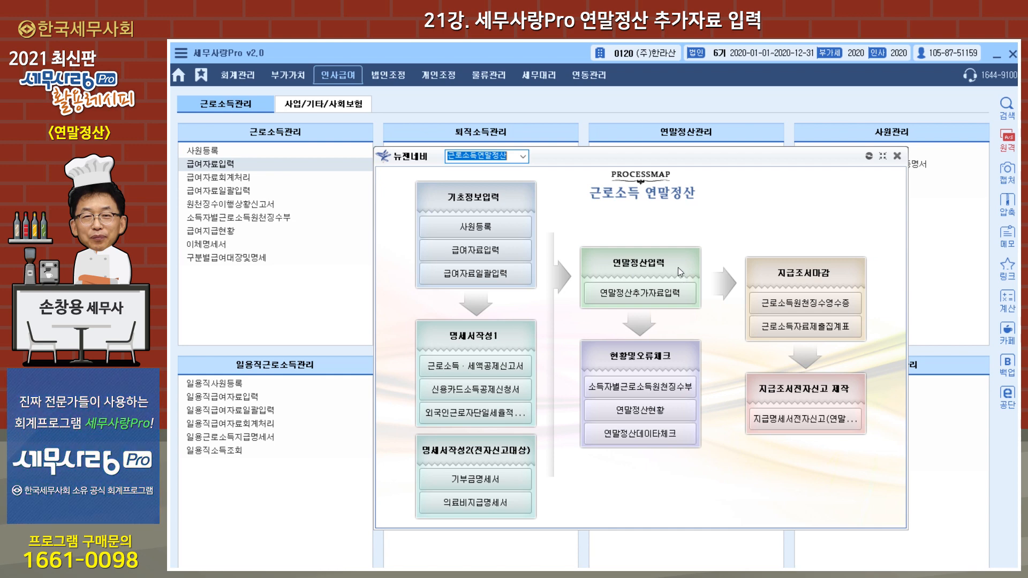
click(897, 156)
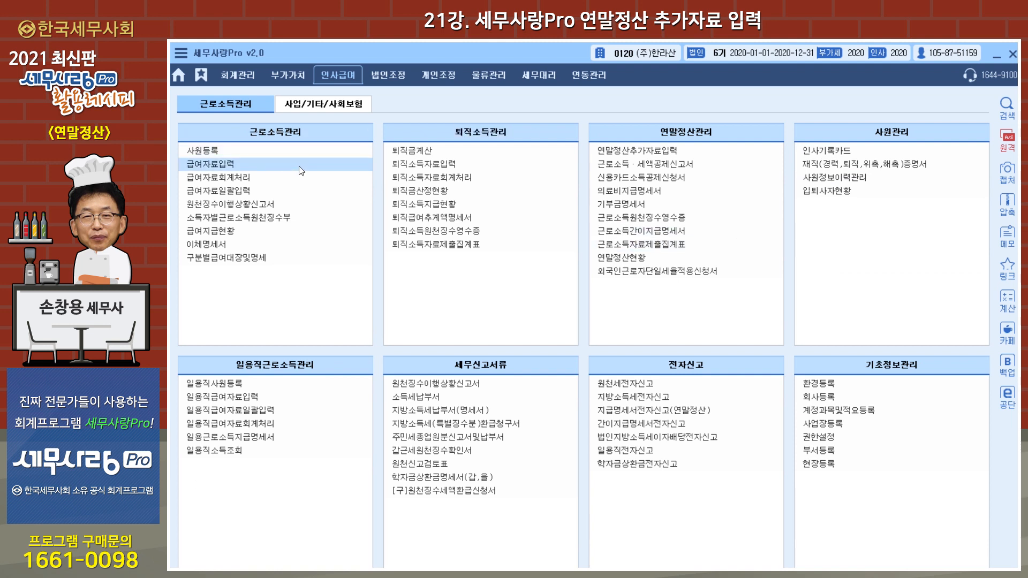
Step: Open 연말정산추가자료입력 and review the 총괄, 중도 and 계속 employee lists
click(660, 153)
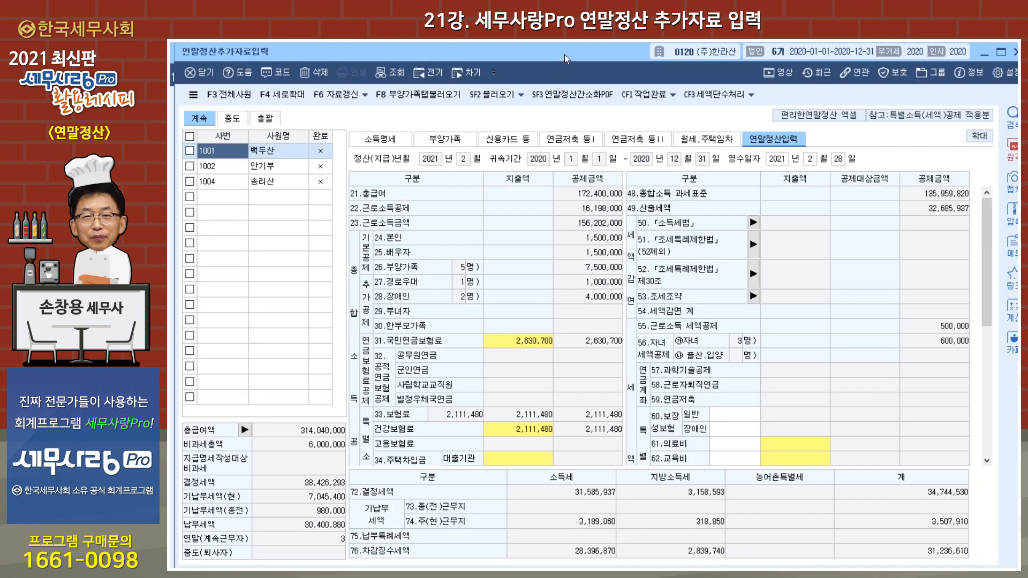
drag(564, 54, 563, 61)
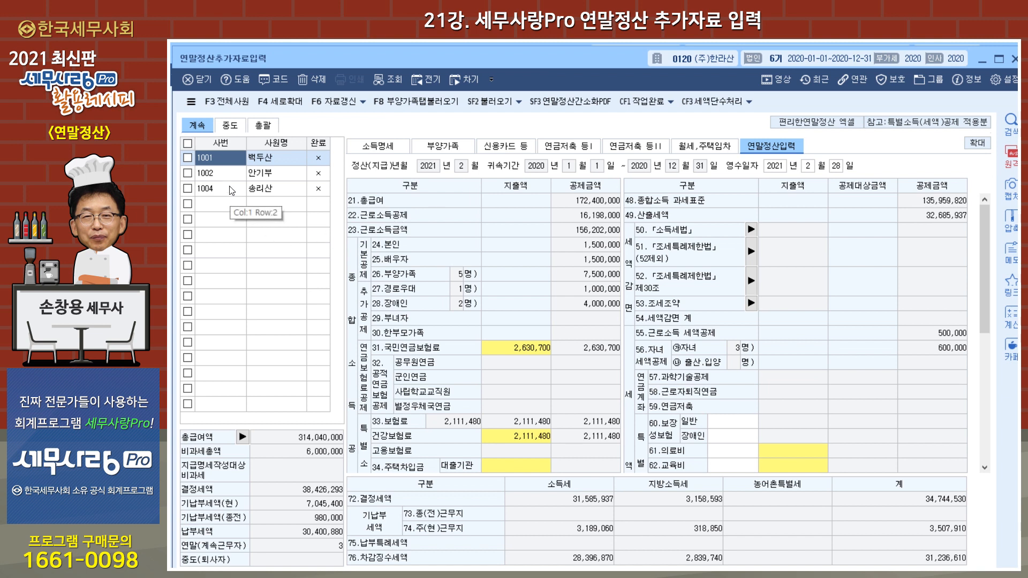
click(229, 128)
click(264, 128)
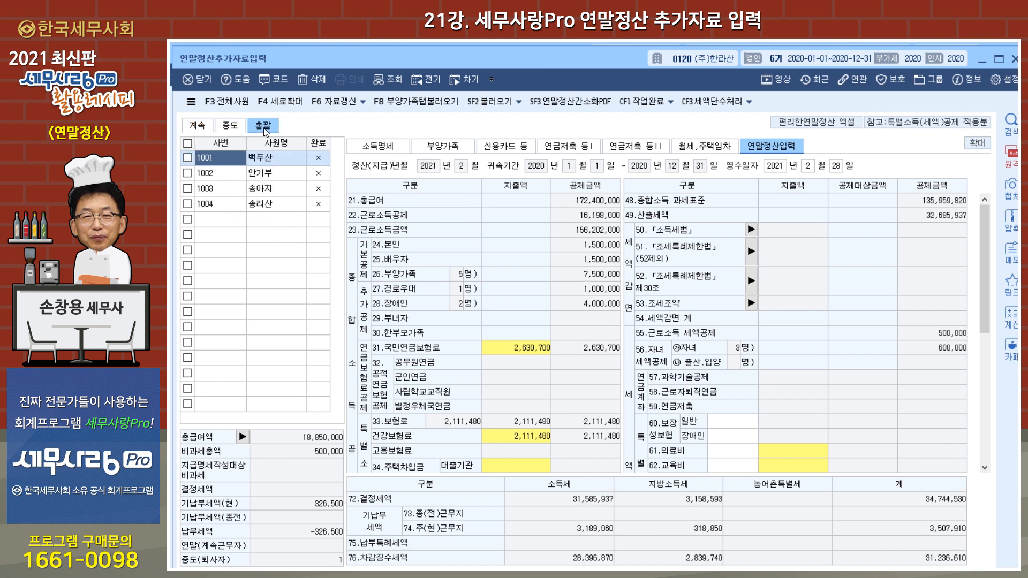
click(236, 130)
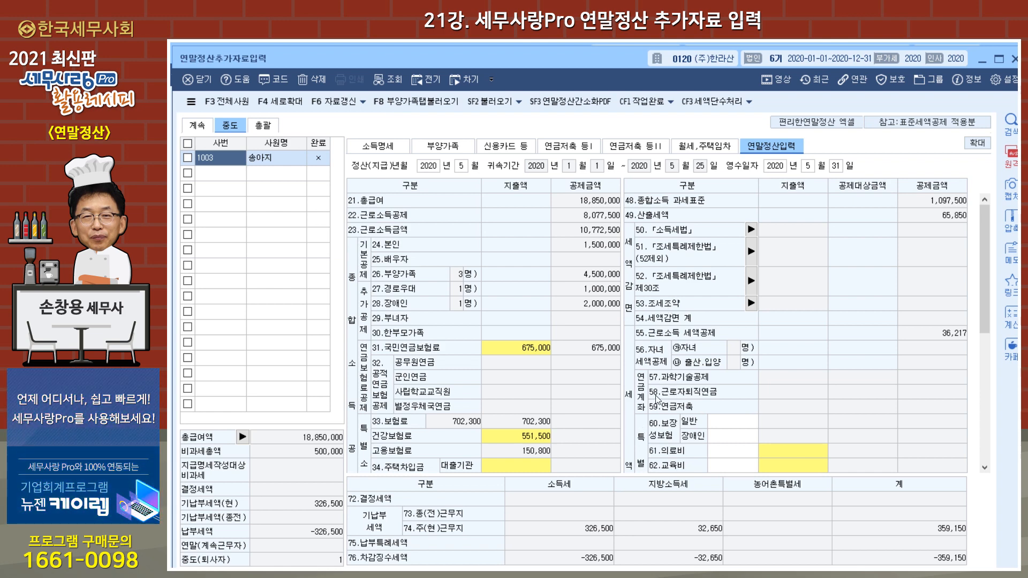
click(200, 129)
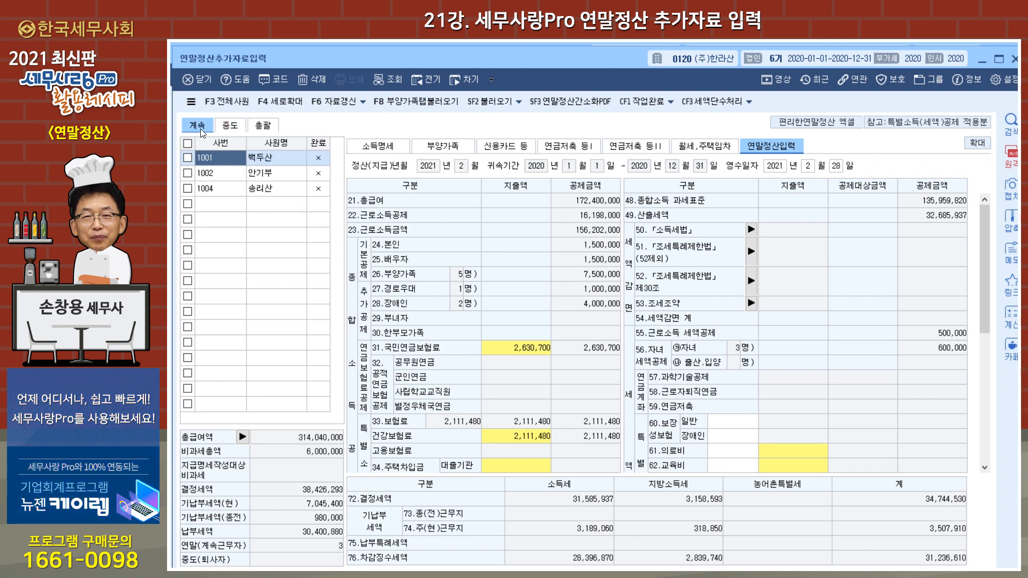
Step: Request loading of all continuing employees with 전체사원 and decline the reload
click(233, 103)
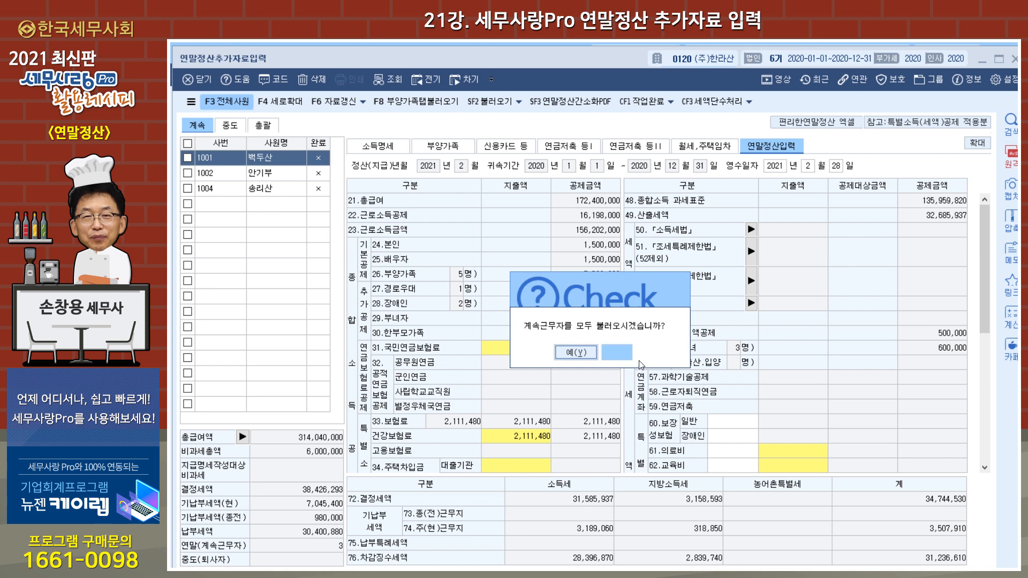
click(609, 352)
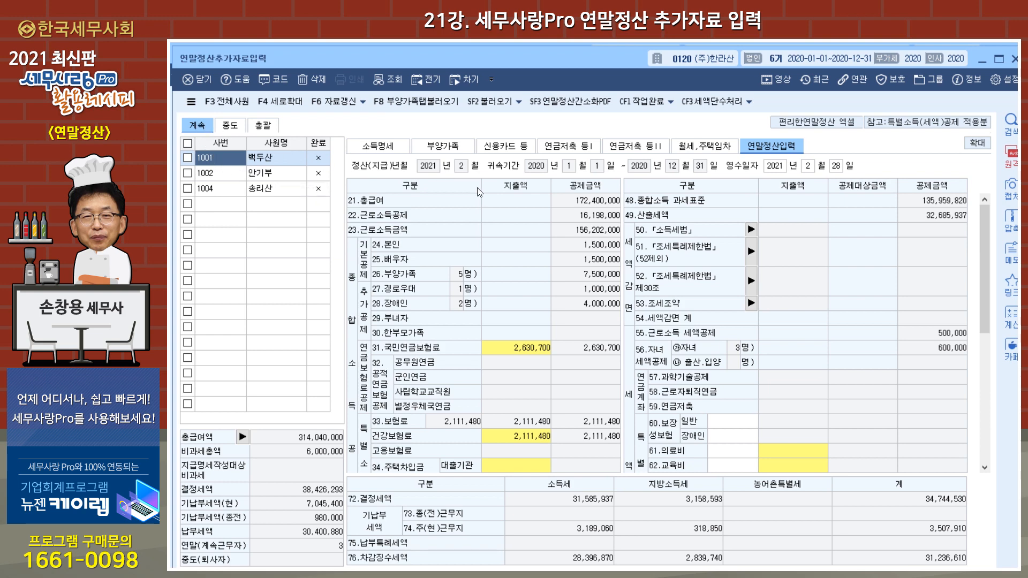
Step: Look through the first employee's entry pages from 소득명세 through 부양가족, 신용카드, 연금저축 and 월세,주택임차 to 연말정산입력
click(385, 152)
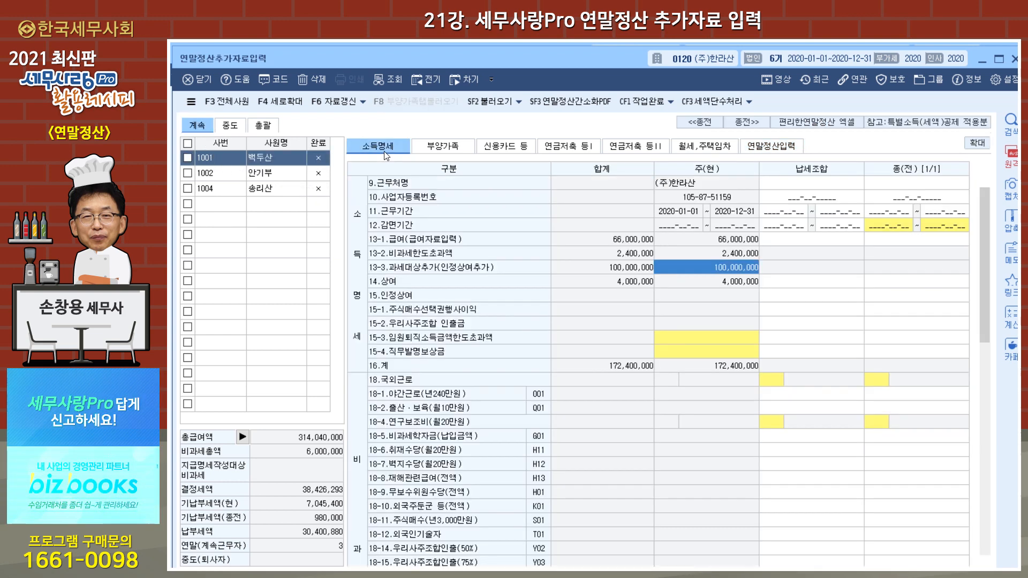
click(451, 155)
click(508, 153)
click(578, 150)
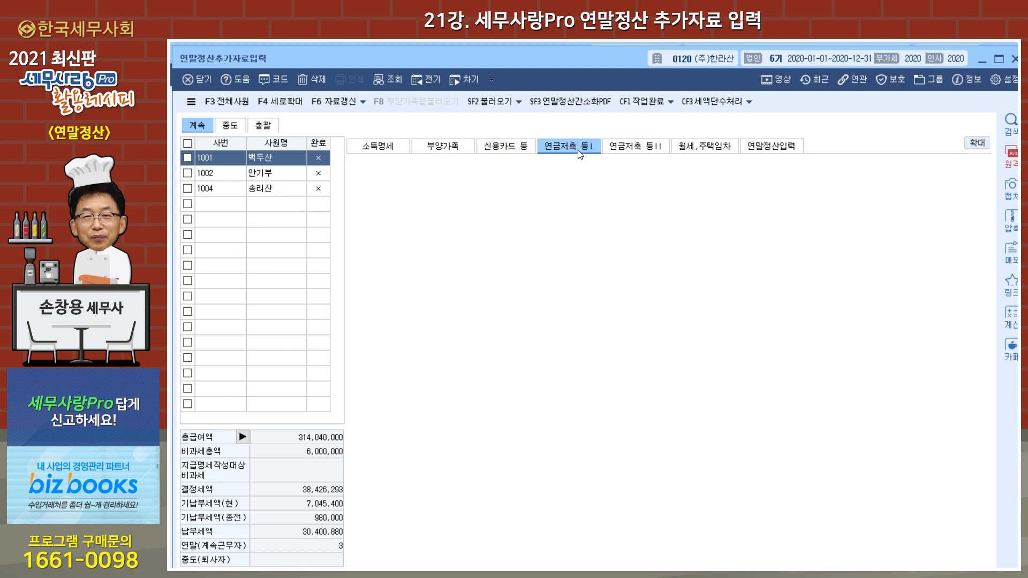
click(639, 152)
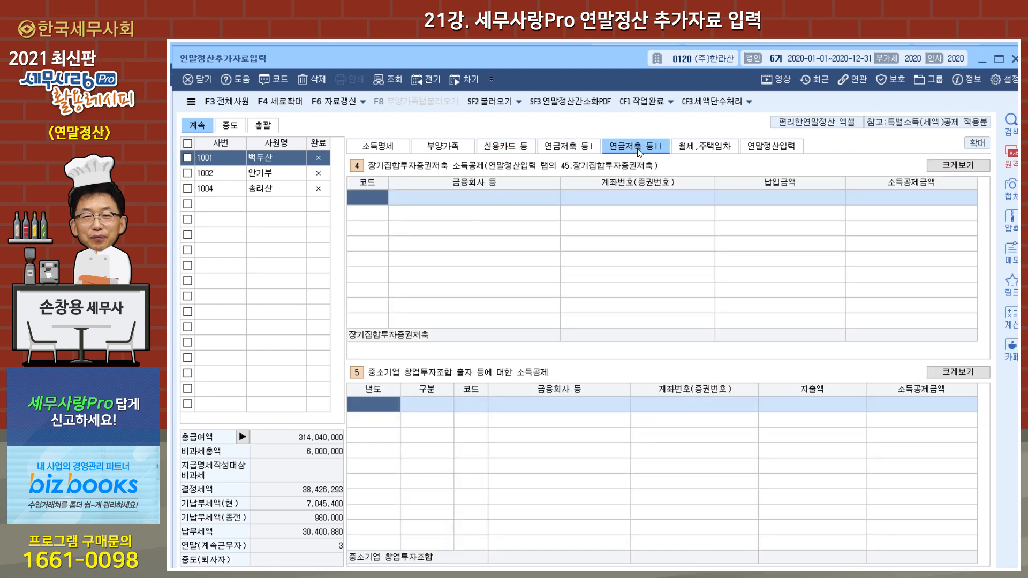
click(698, 150)
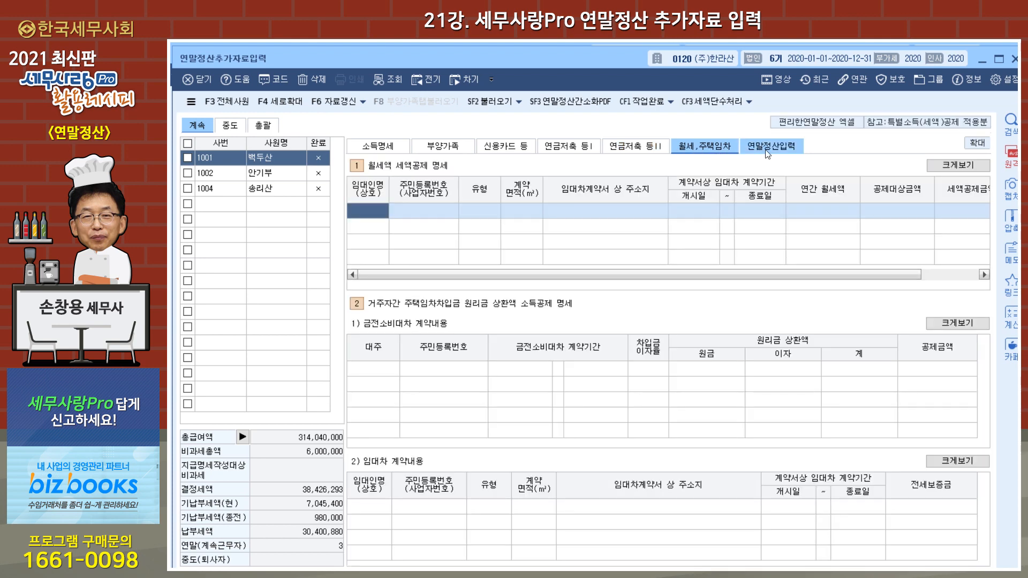
click(768, 153)
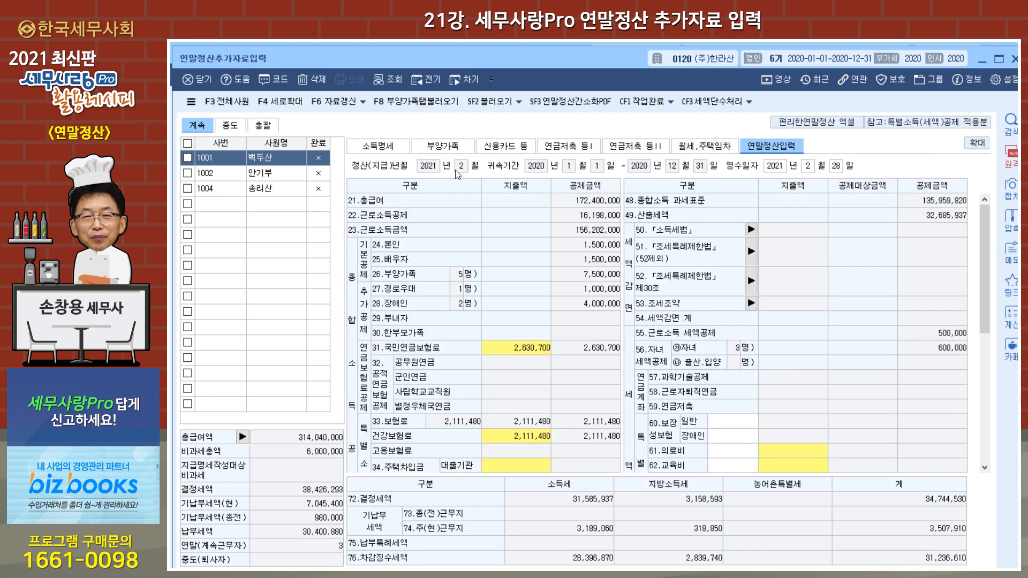
Step: Clear the 인정상여추가분 amount in item 13-3 과세대상추가 of the first employee's 소득명세
click(381, 147)
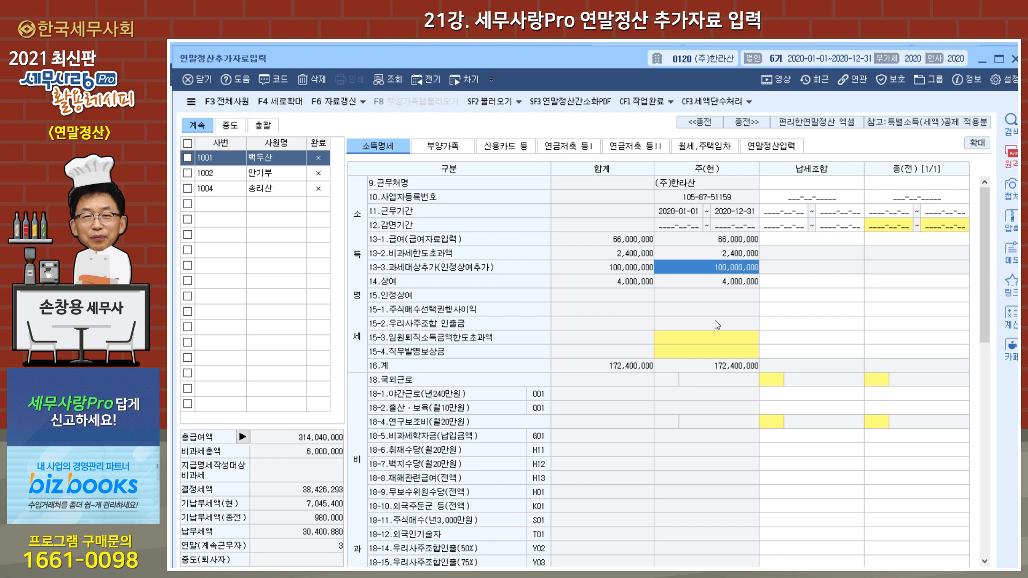
click(734, 269)
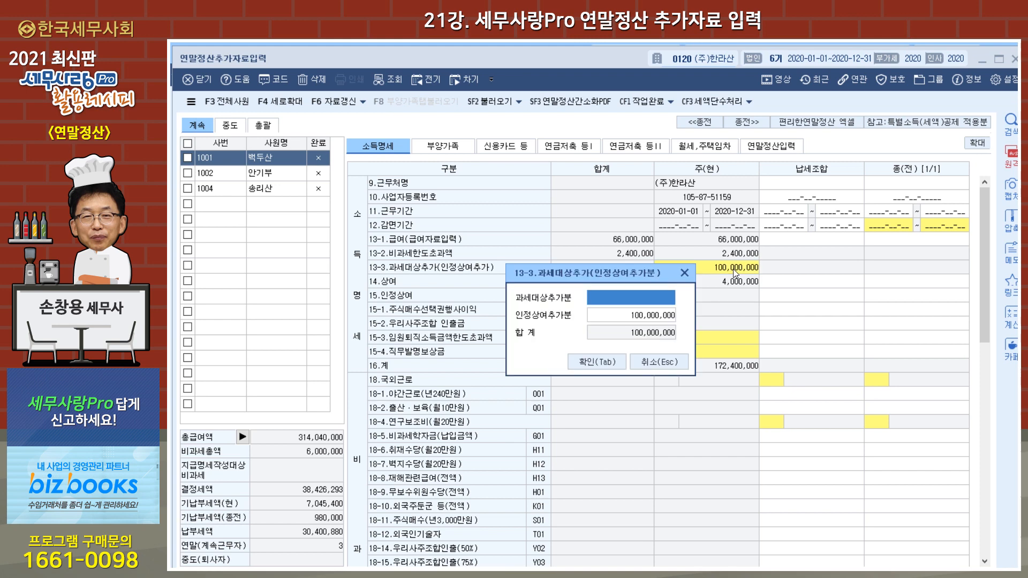
click(652, 321)
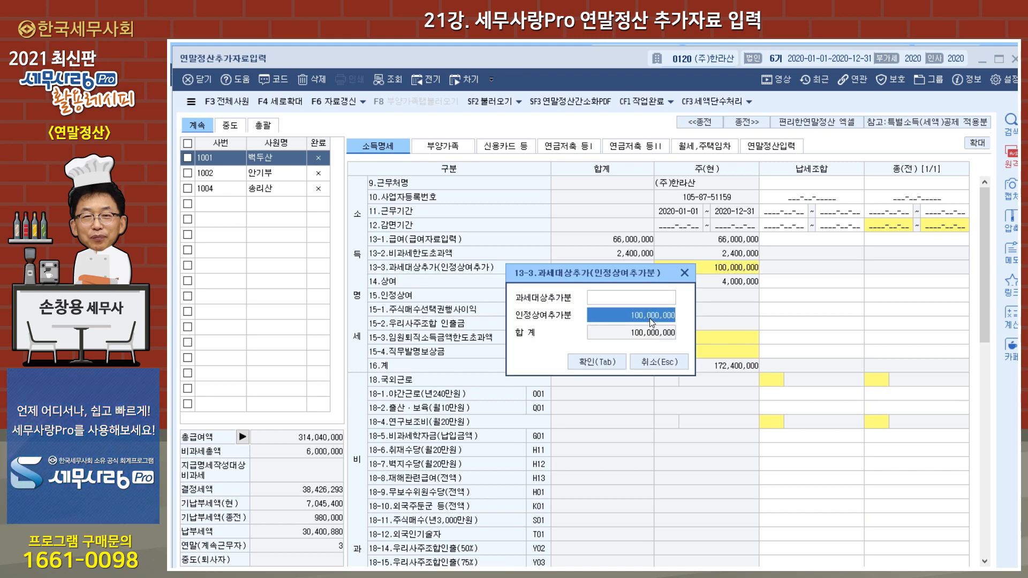
key(BackSpace)
key(Return)
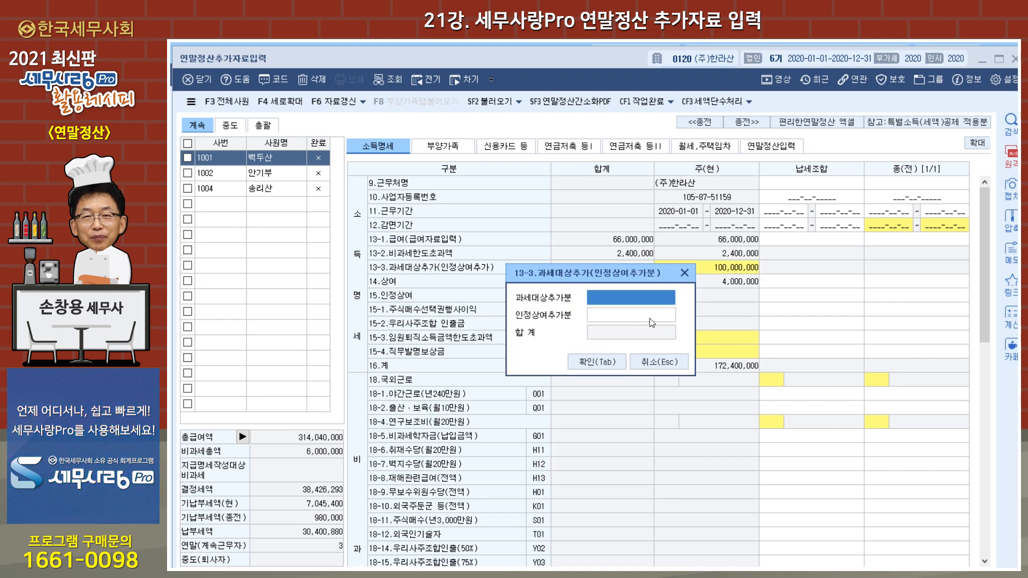
click(595, 362)
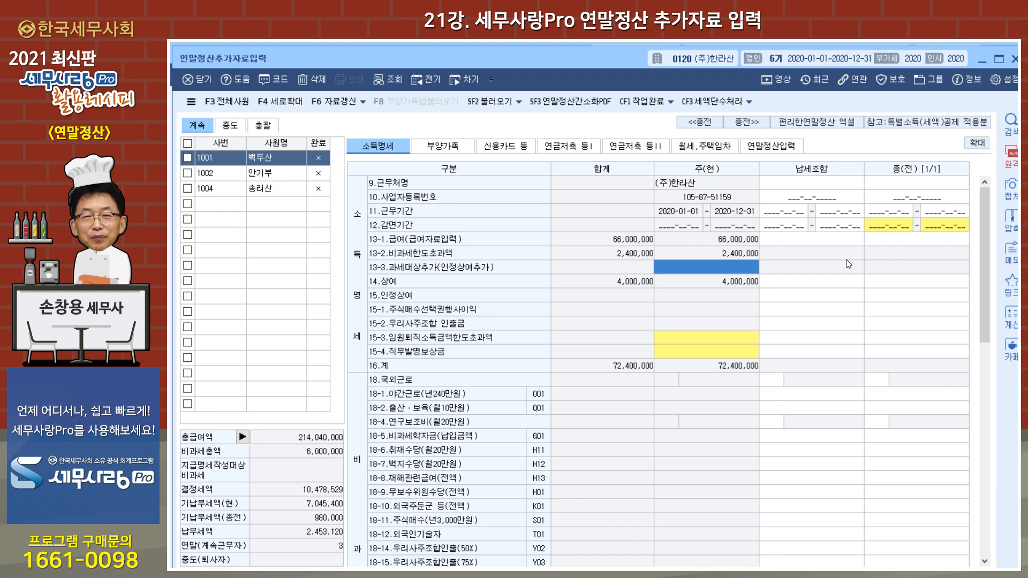
Step: Examine the second employee's previous-workplace (종전) income, insurance premium and prepaid tax figures in 소득명세
click(216, 174)
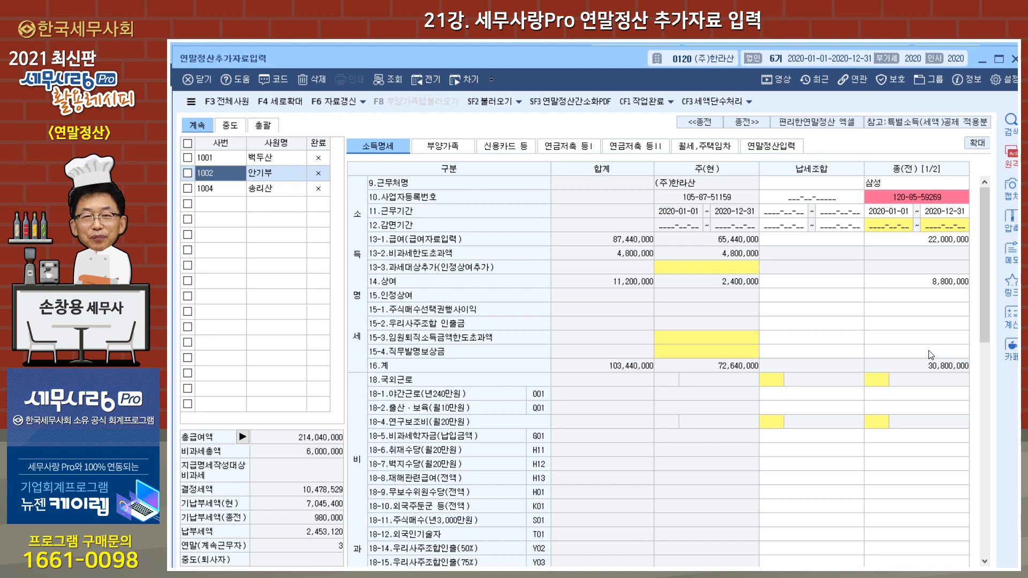
drag(982, 275, 985, 456)
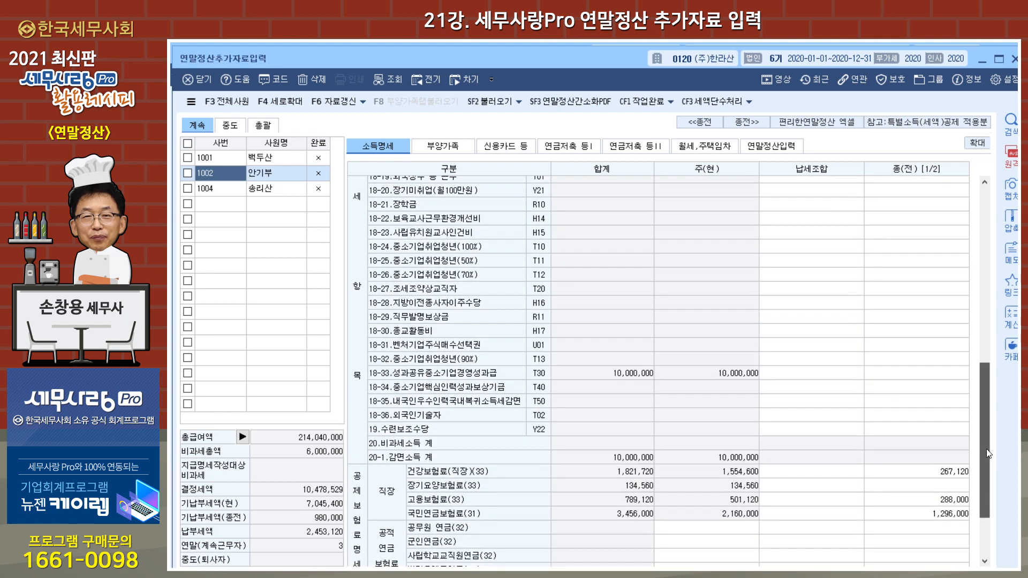
drag(984, 488, 976, 523)
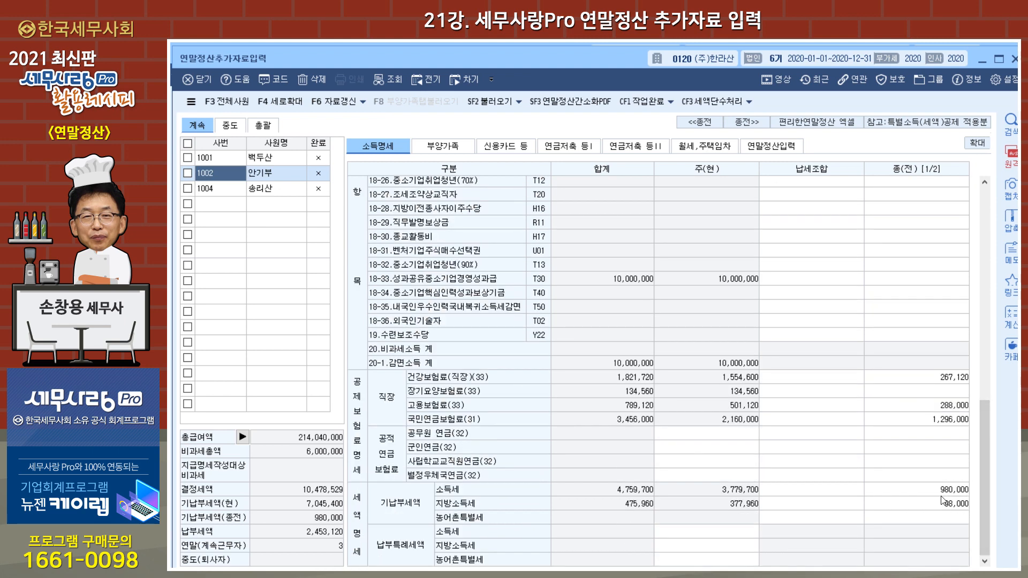
click(954, 380)
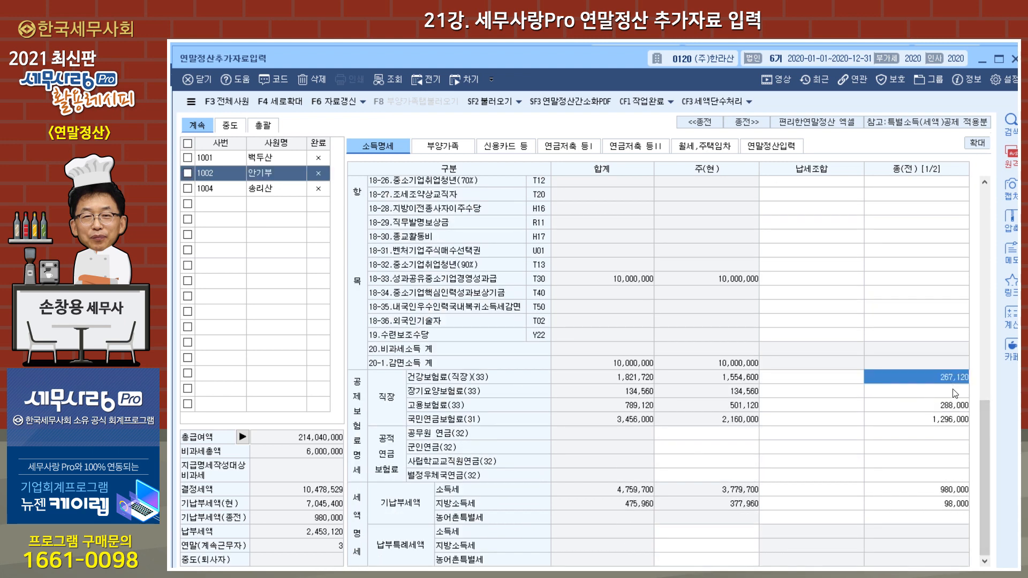
click(957, 408)
click(957, 420)
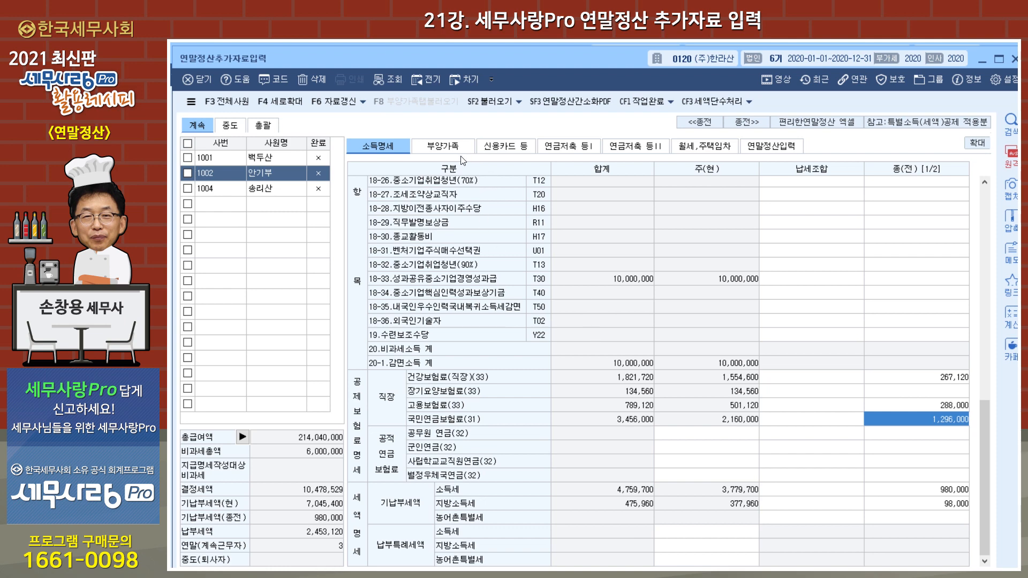
Step: Review the 부양가족 data of the second and first employees and close 연말정산추가자료입력
click(451, 149)
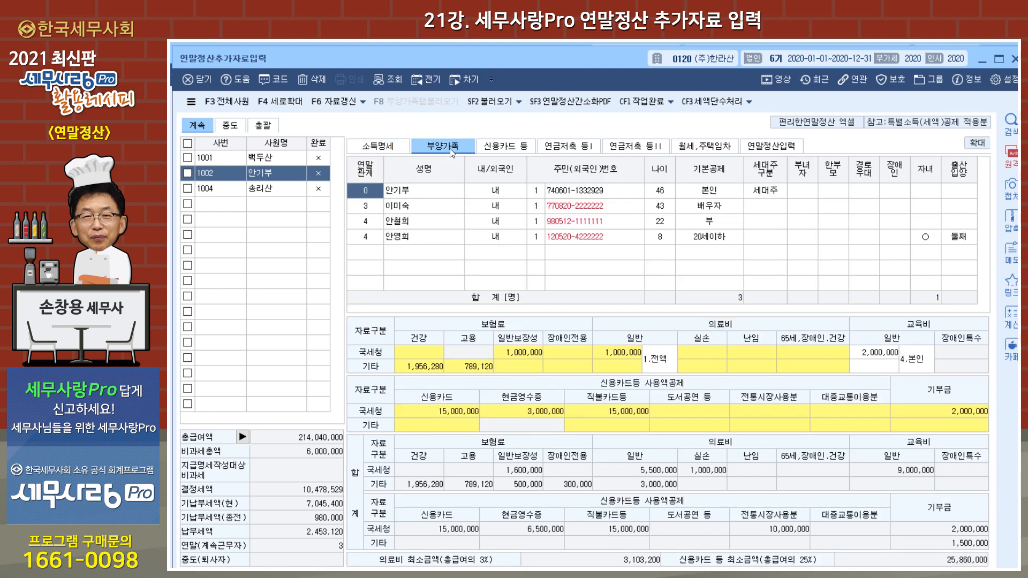
click(278, 164)
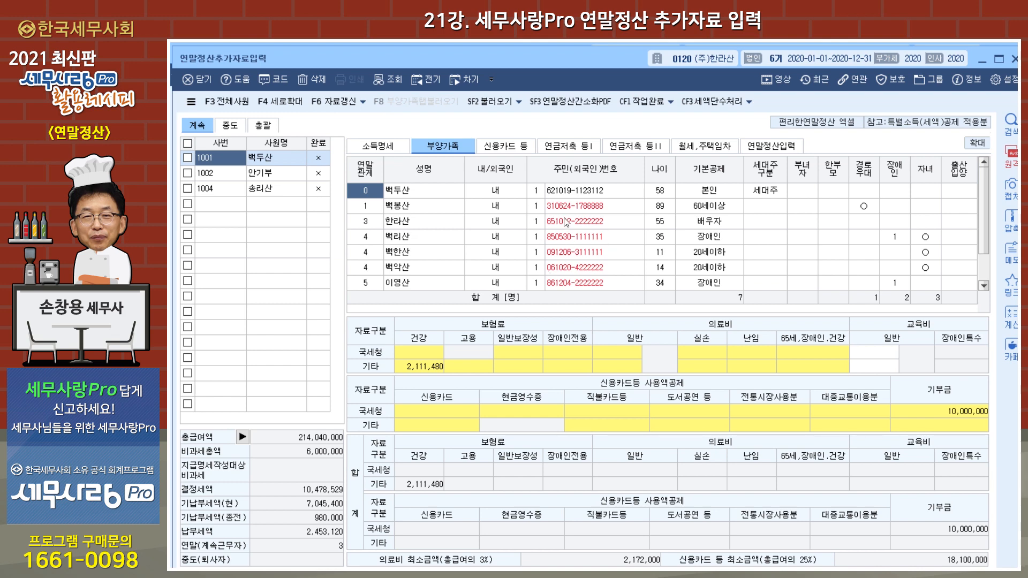
key(Escape)
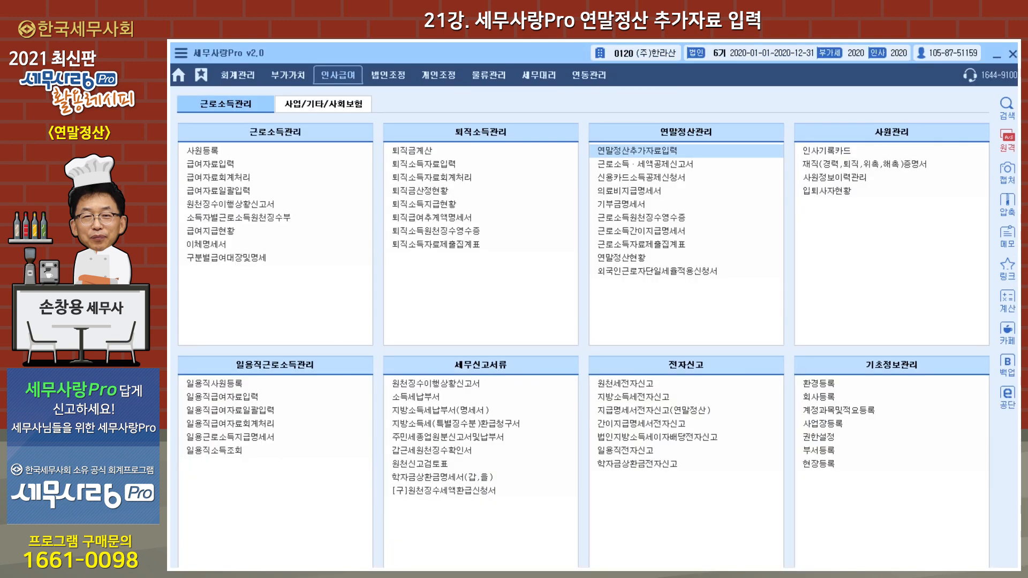
Step: Open 사원등록 and show the first employee's 부양가족명세
click(214, 152)
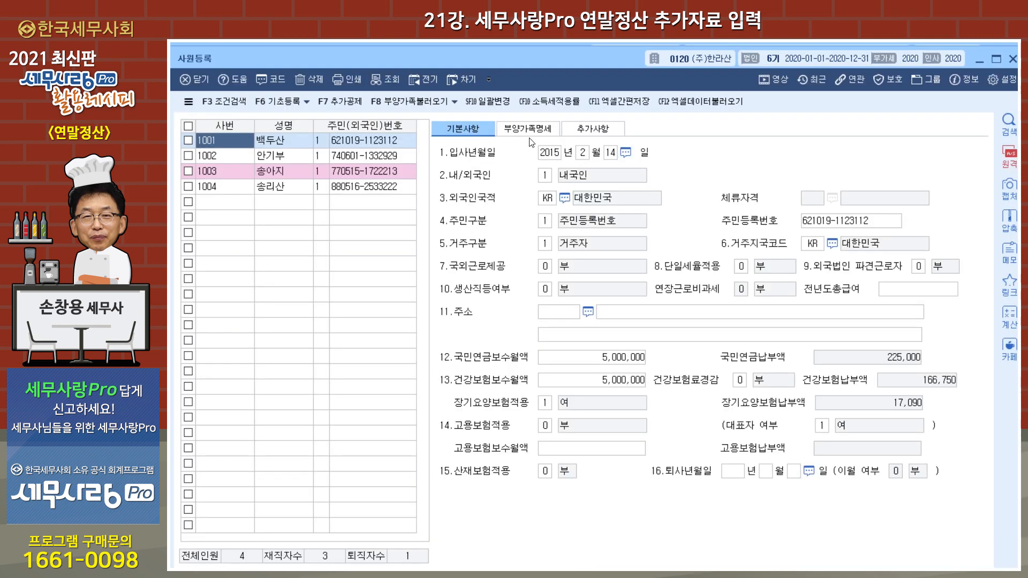
click(534, 133)
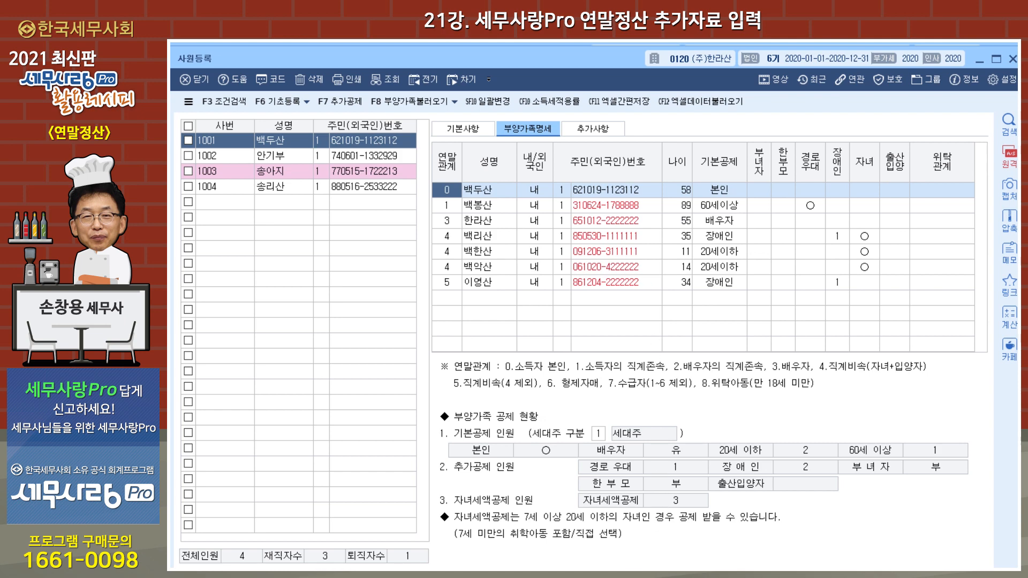
Step: Open the second employee's 부양가족 data in 연말정산추가자료입력 and check the 국세청 amount for 보장성보험-일반 in the insurance details
click(578, 570)
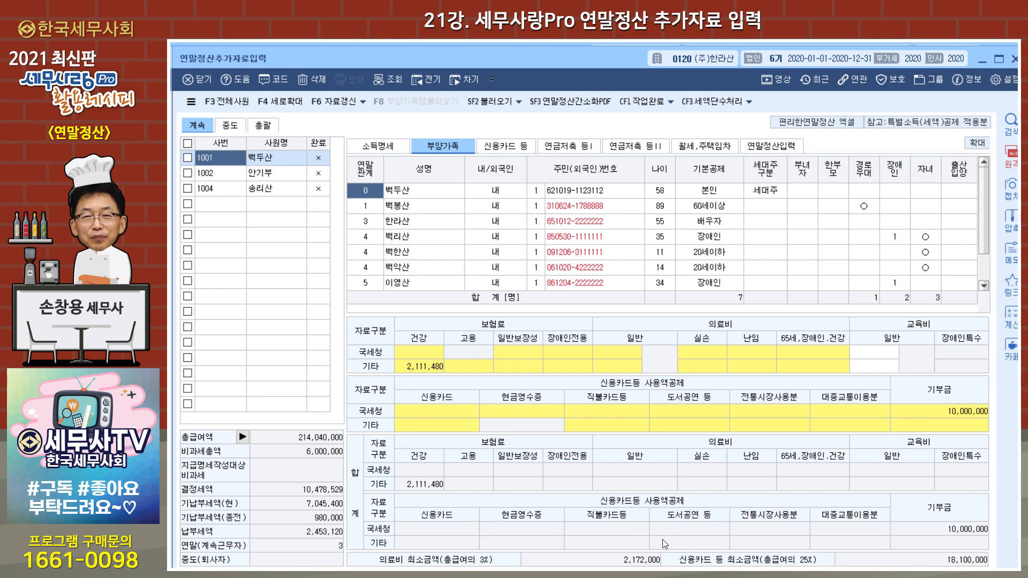
click(287, 174)
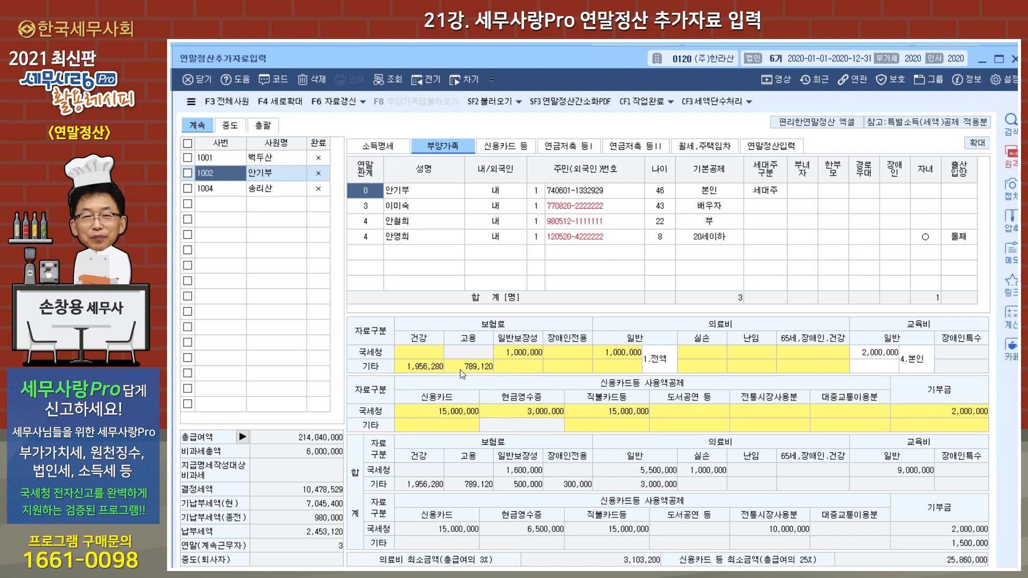
click(533, 354)
double_click(532, 353)
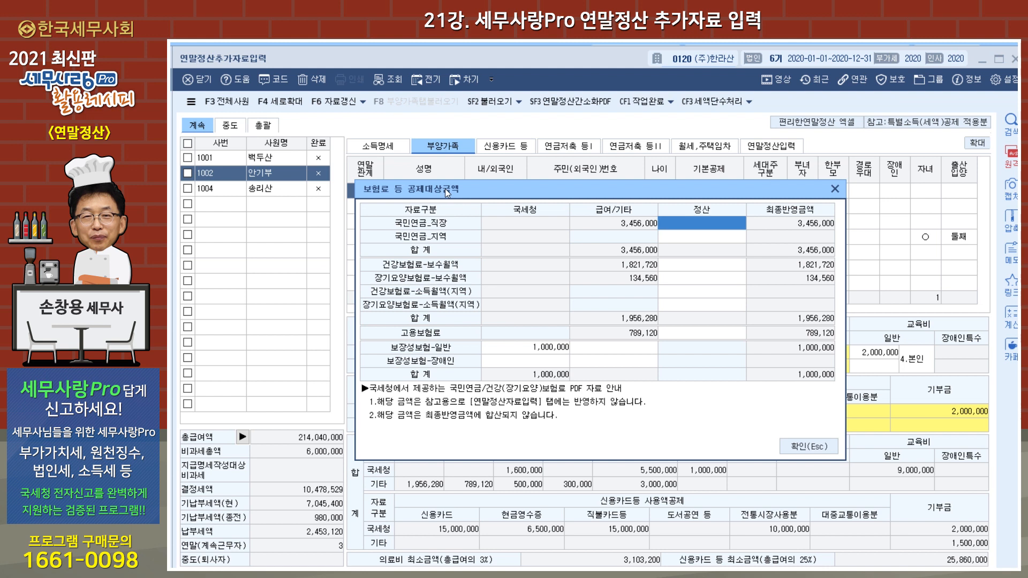
click(561, 348)
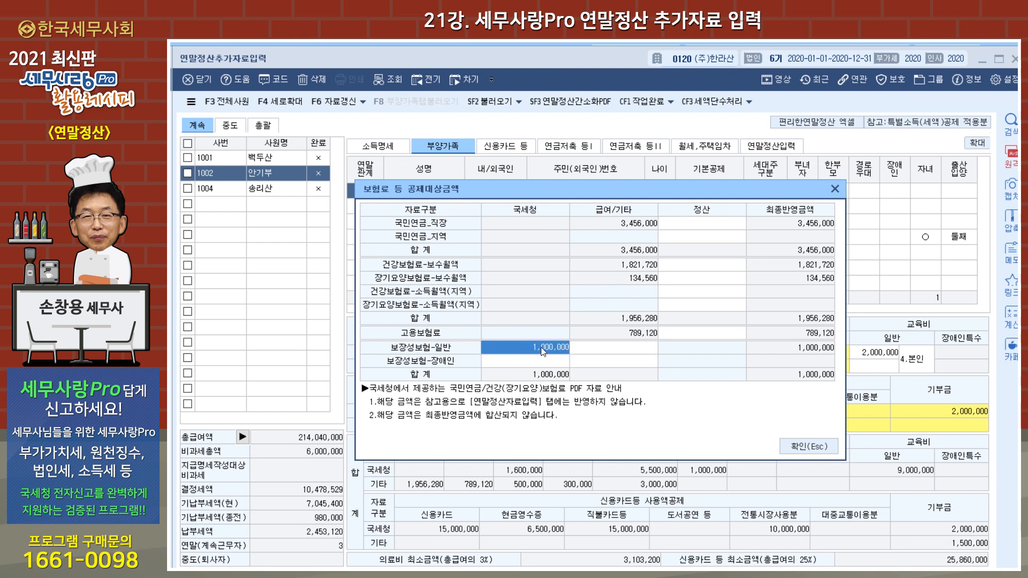
click(805, 447)
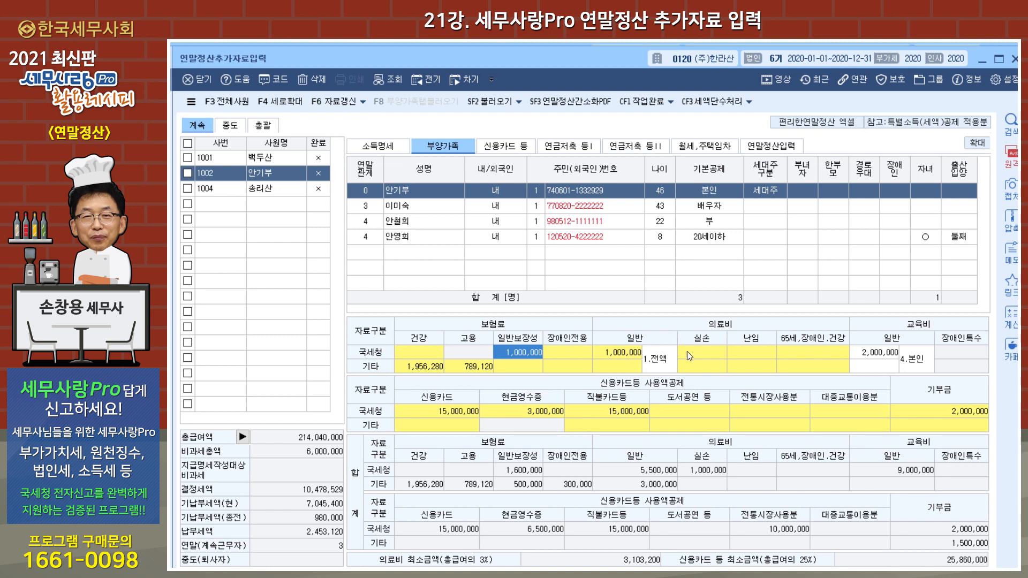
Step: Open the second employee's 의료비지급명세서 from the general medical expense and check the employee's own entry and amount
click(632, 353)
double_click(631, 351)
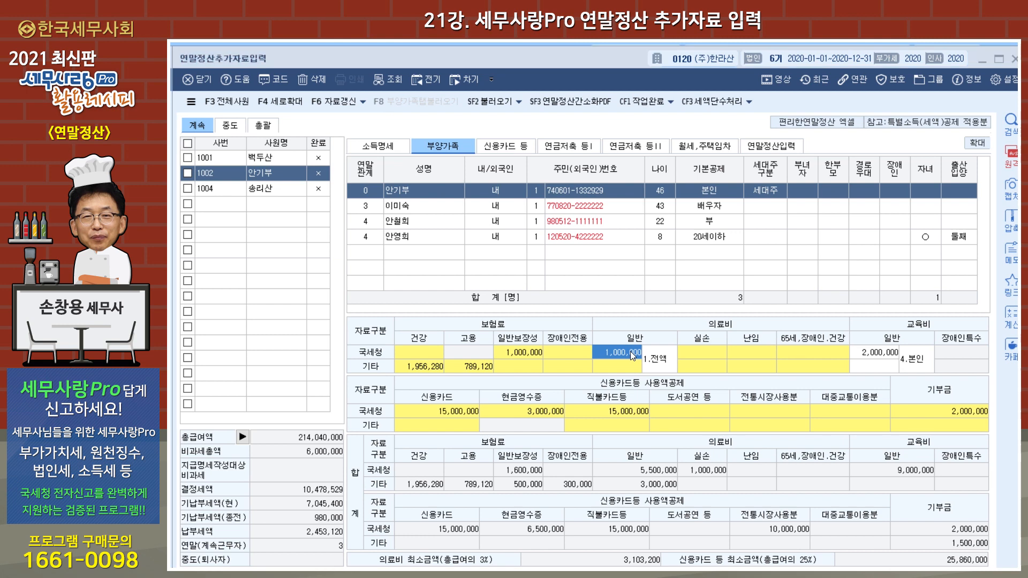
click(453, 272)
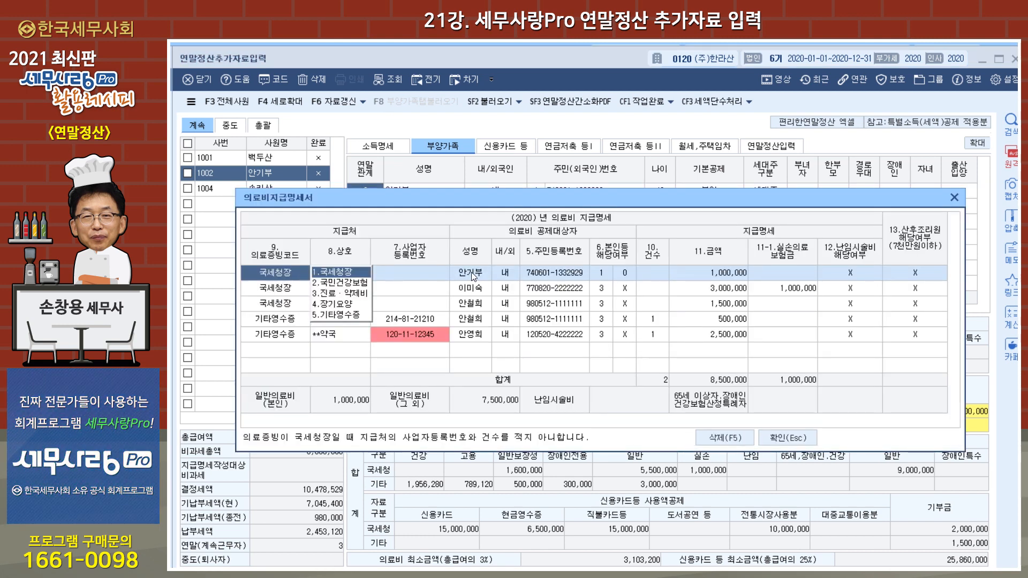
click(711, 272)
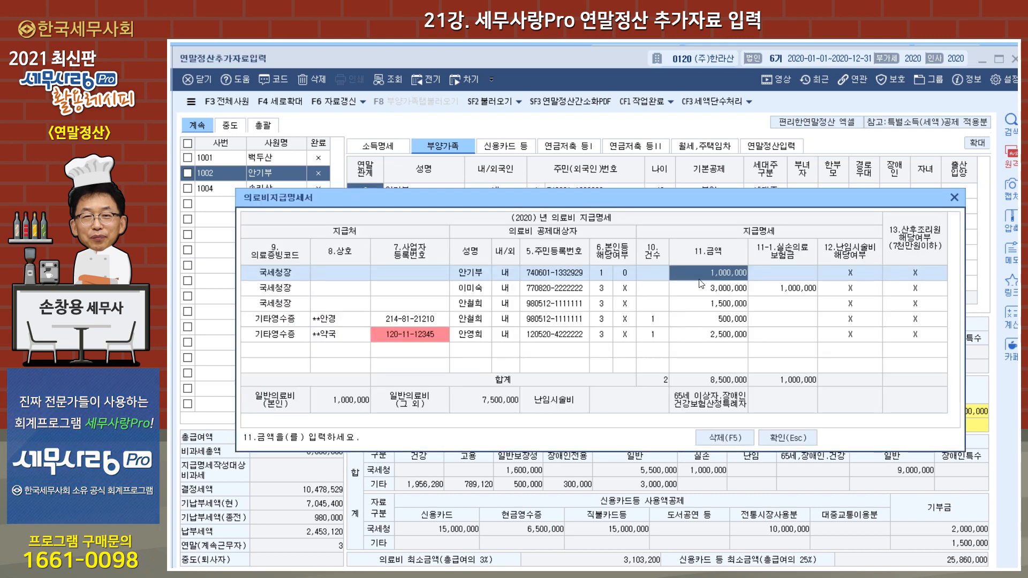
click(955, 197)
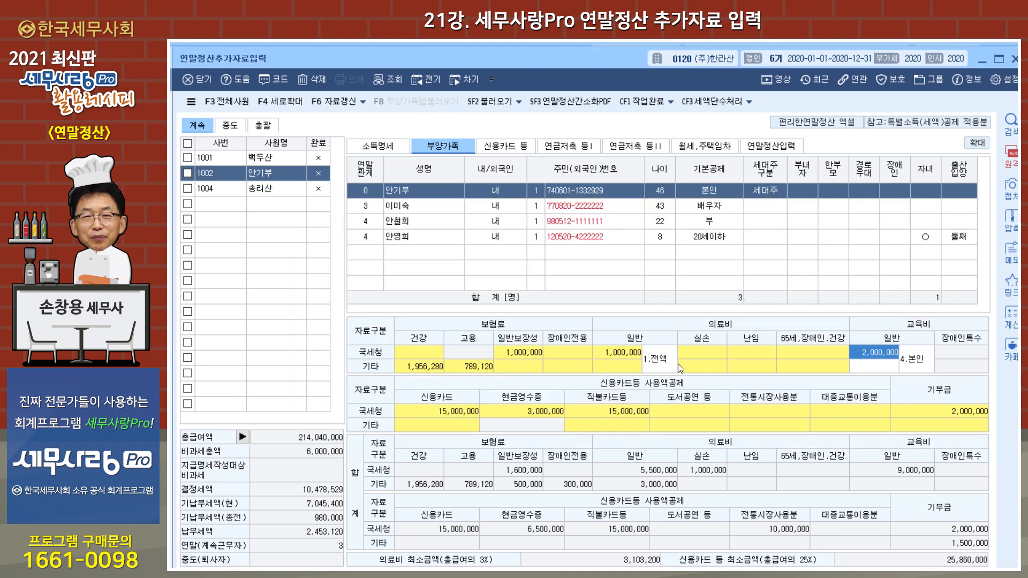
Step: Reopen 의료비지급명세서 and review the family members' entries, including the spouse's 금액 and 실손의료보험금
click(709, 353)
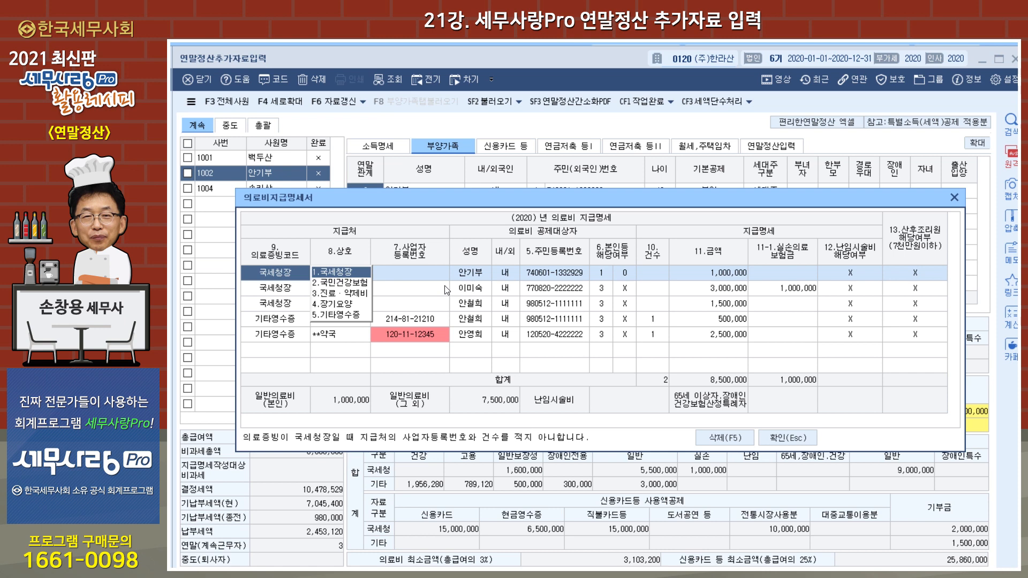
click(477, 290)
click(477, 307)
click(477, 320)
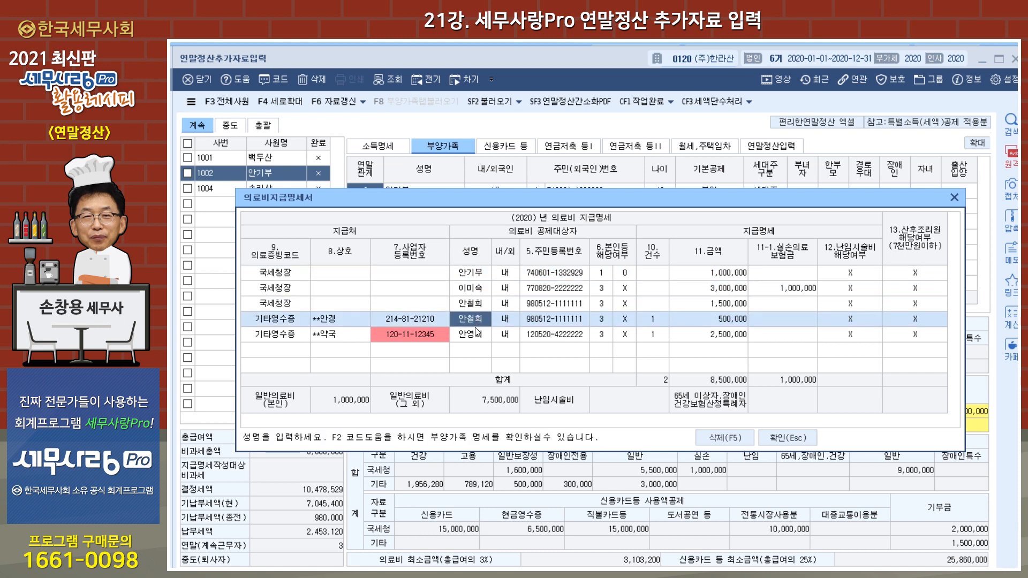
click(474, 334)
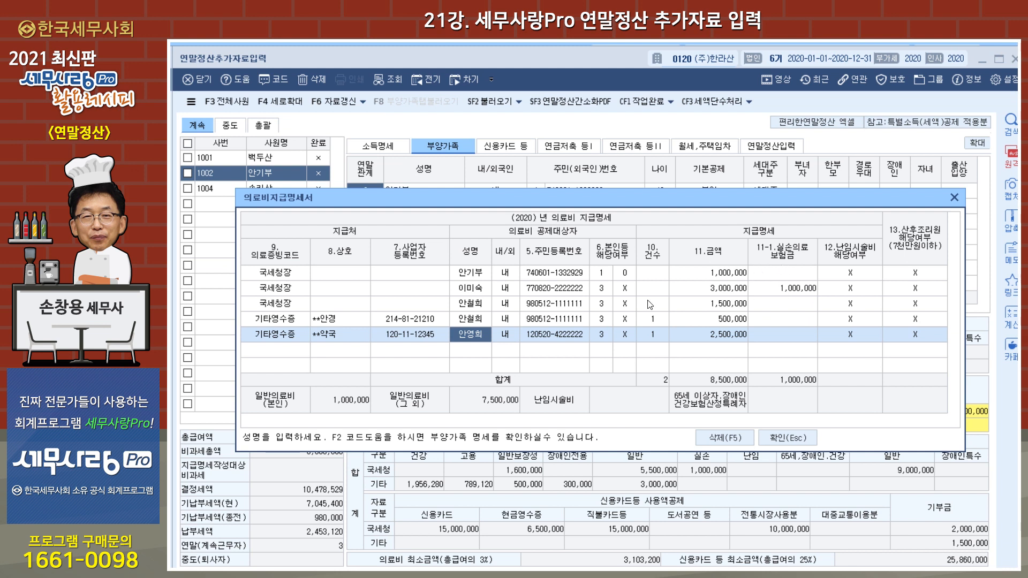
click(479, 292)
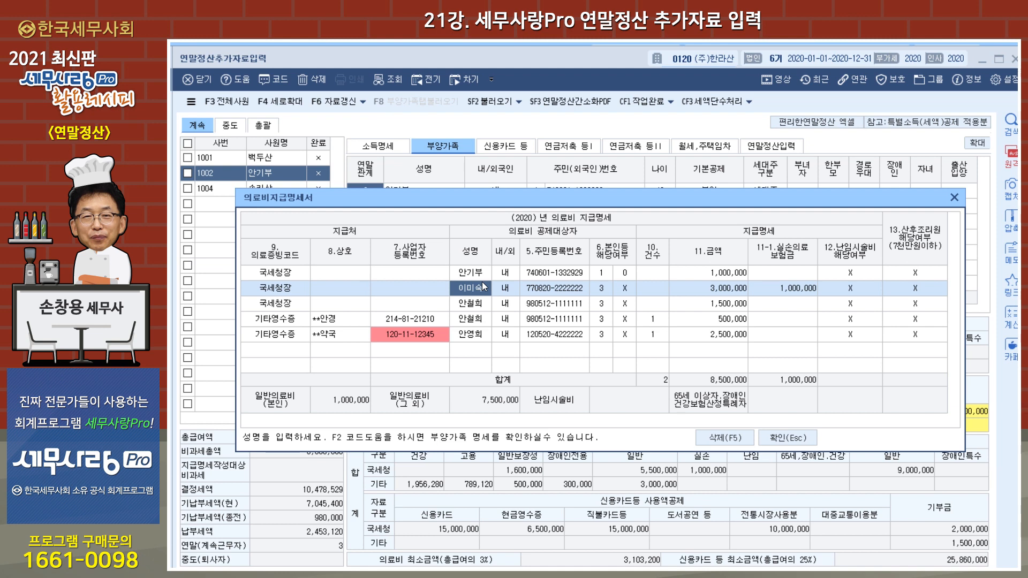
click(697, 292)
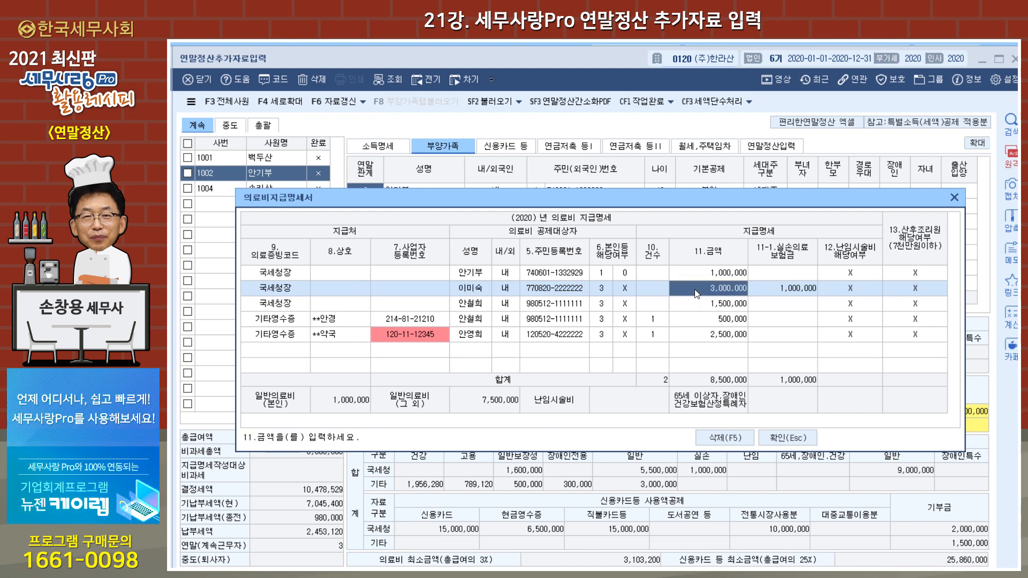
click(806, 294)
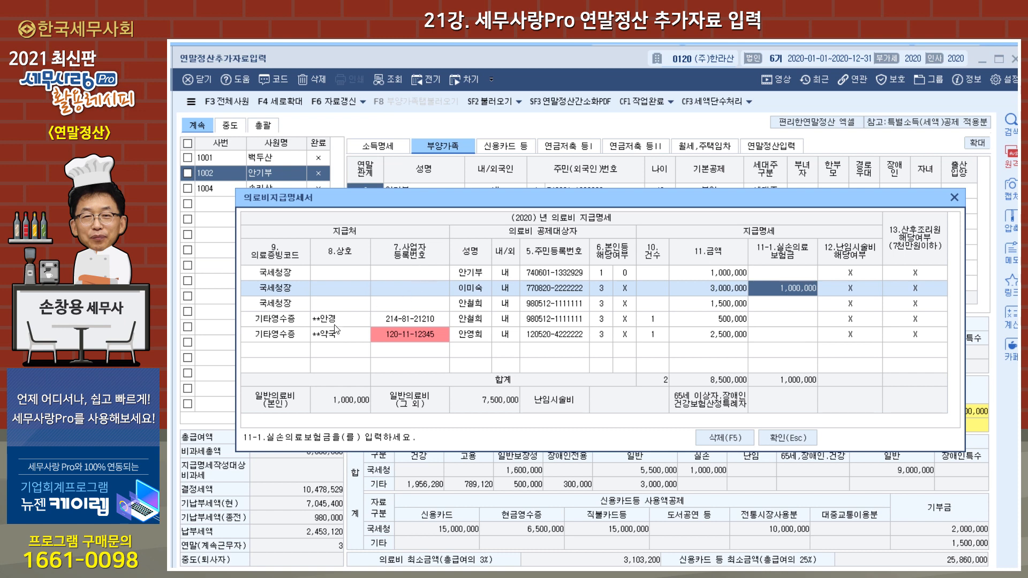
Step: Examine the 의료증빙코드, 사업자등록번호 and 금액 of the 기타영수증 medical entries, then close 의료비지급명세서
click(272, 321)
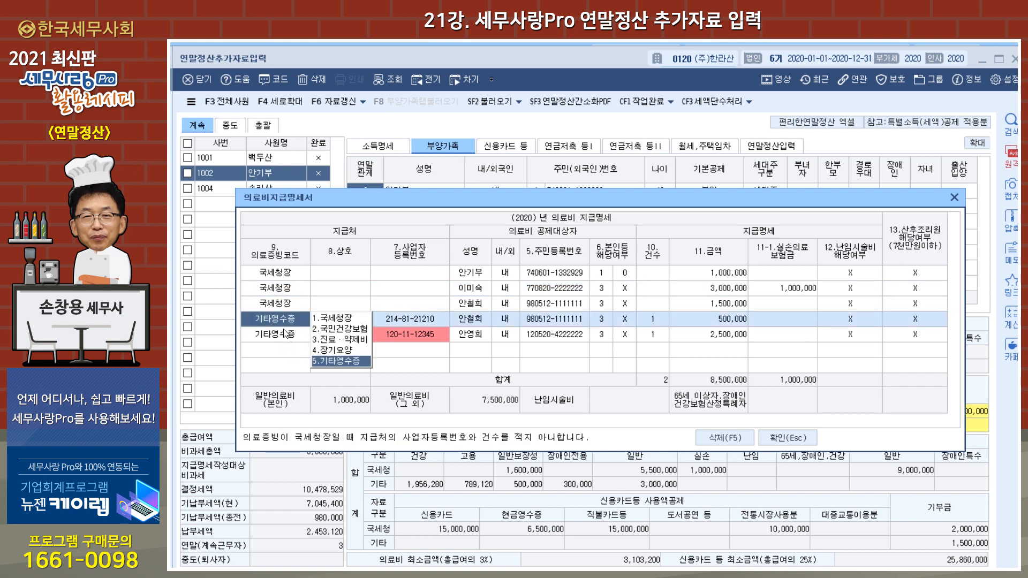
click(382, 323)
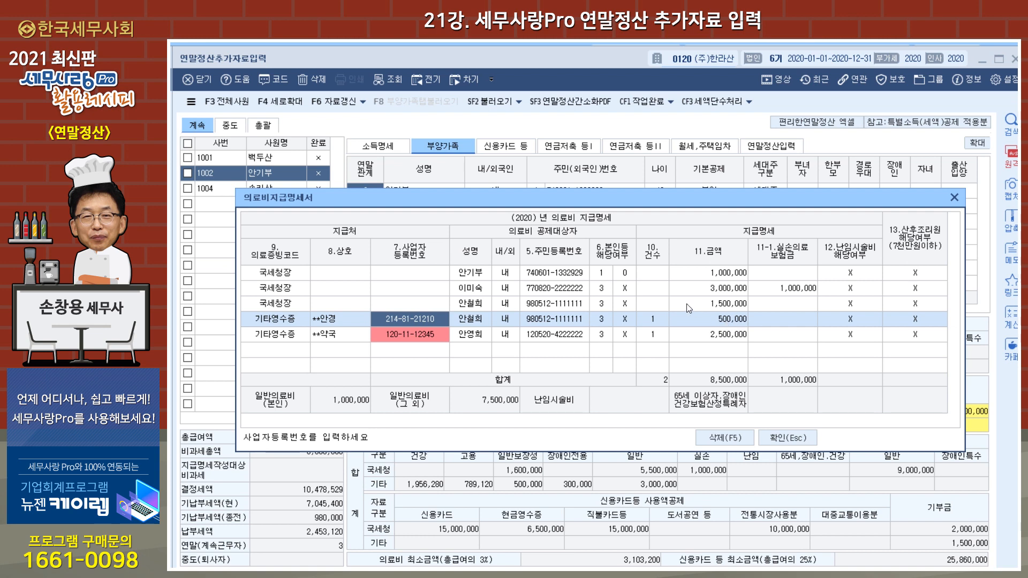
click(722, 324)
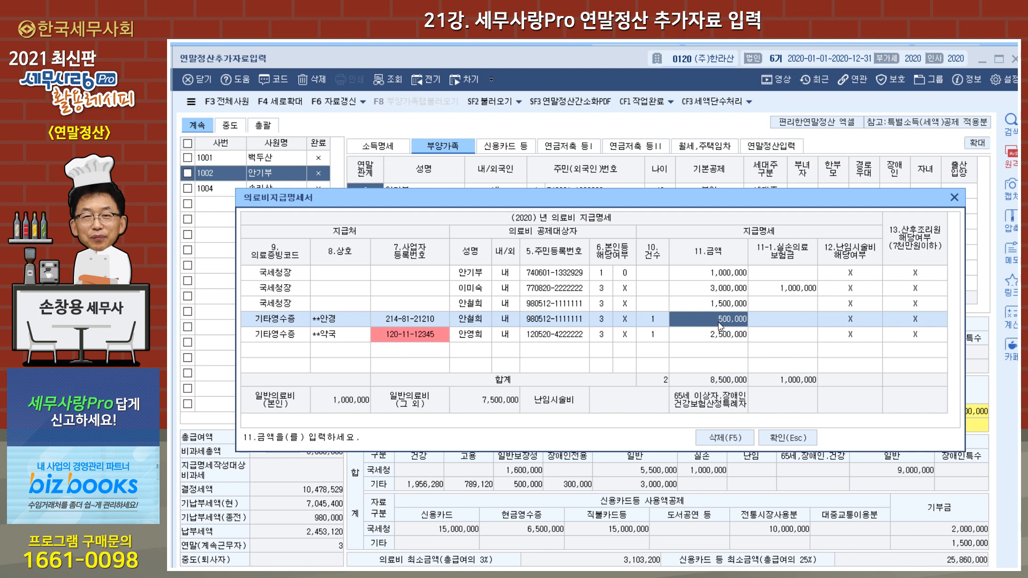
click(723, 339)
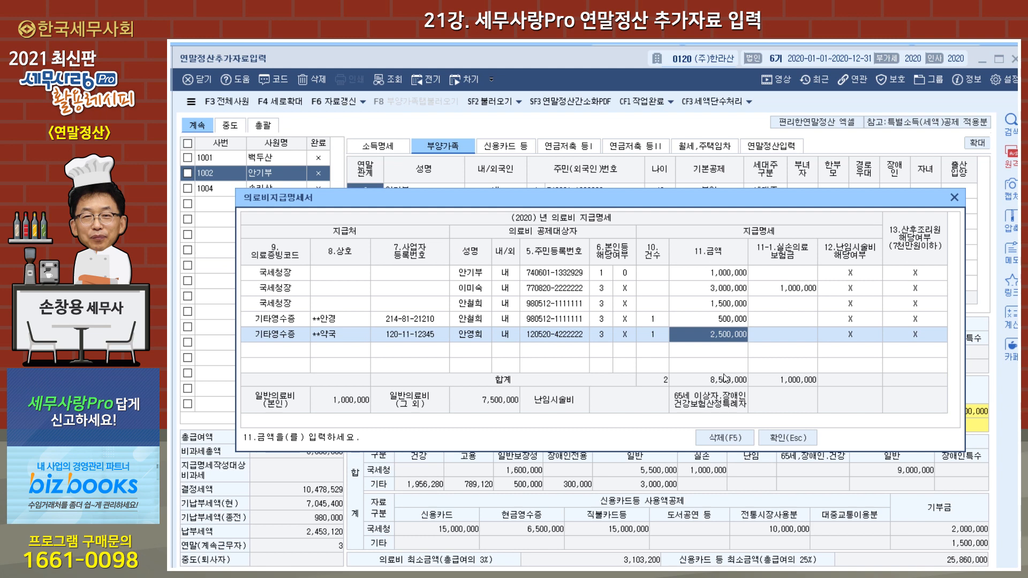
click(778, 439)
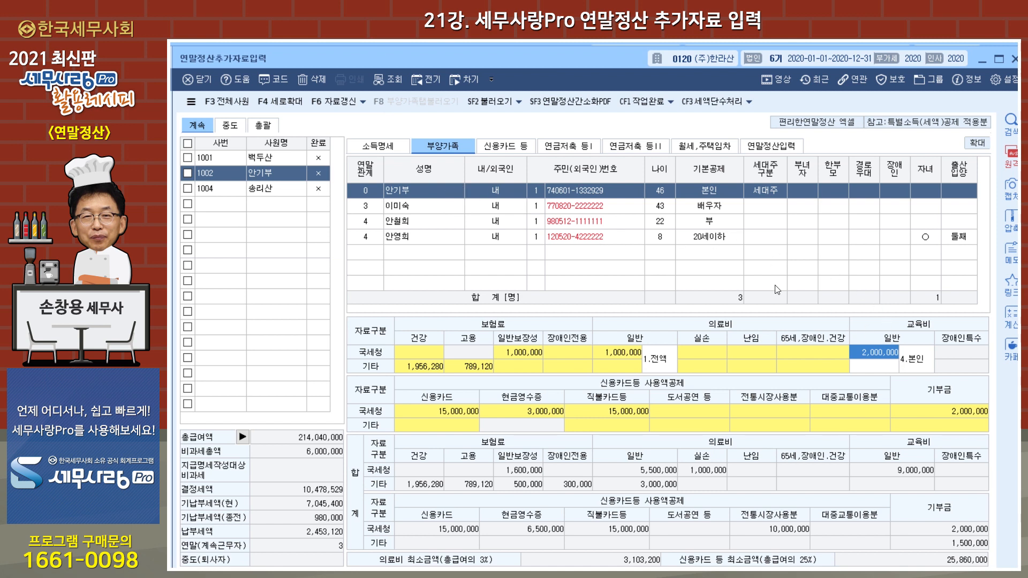
Step: Check the 교육비 amounts and category codes of the second employee and both children in 부양가족
click(916, 367)
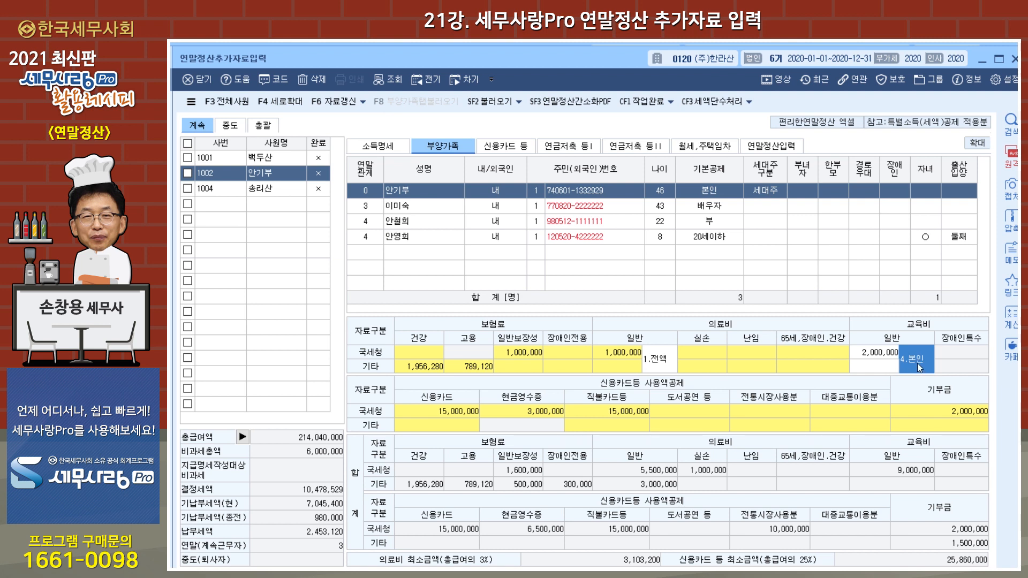
click(432, 224)
click(876, 356)
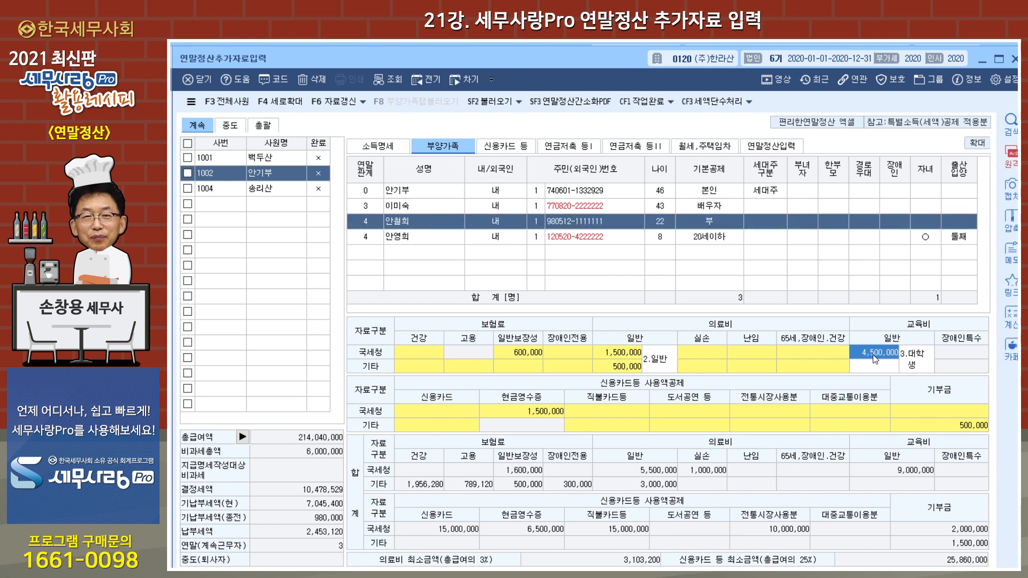
click(915, 364)
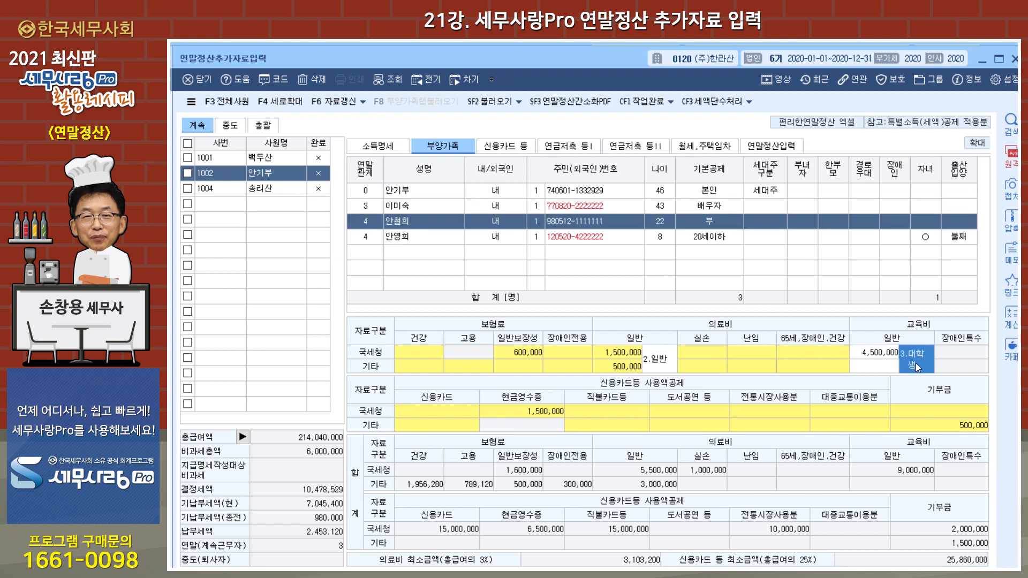
drag(601, 63, 601, 54)
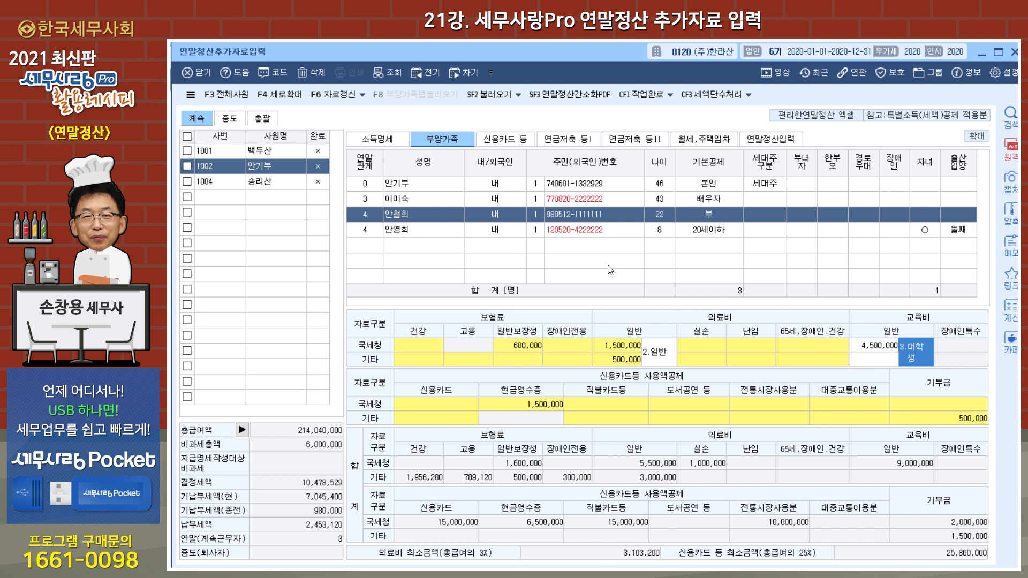
click(416, 233)
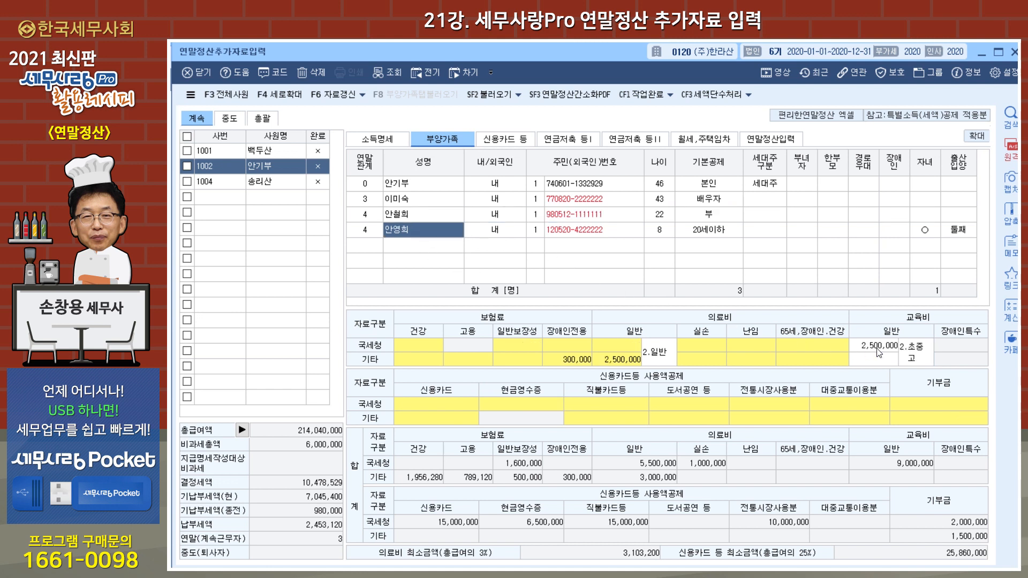
click(913, 362)
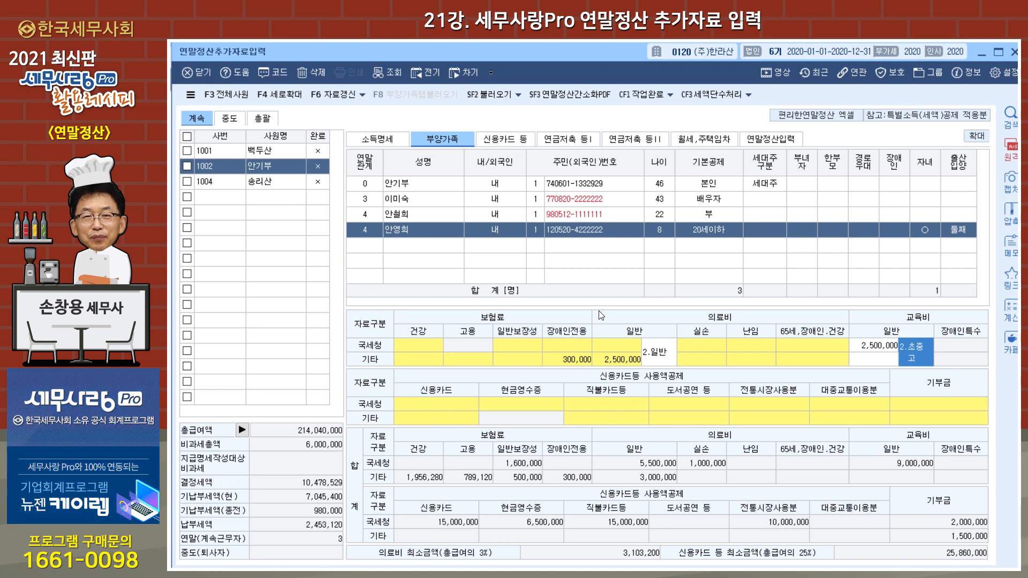
Step: Open the 신용카드 등 details and enter 2,000,000 as the second employee's own 국세청 신용카드 amount for 3월
click(432, 409)
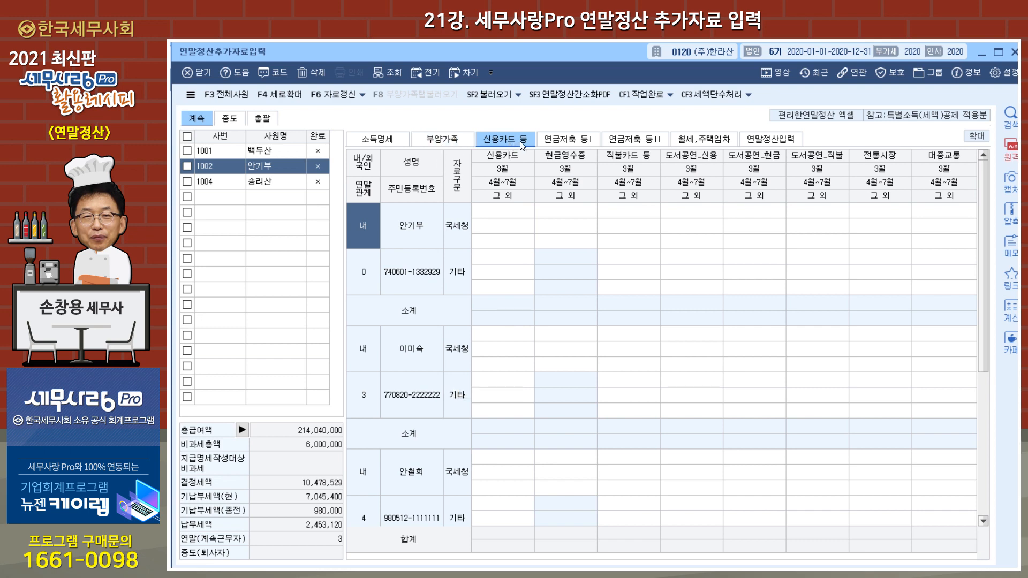
scroll(543, 296, down, 2)
scroll(542, 298, up, 2)
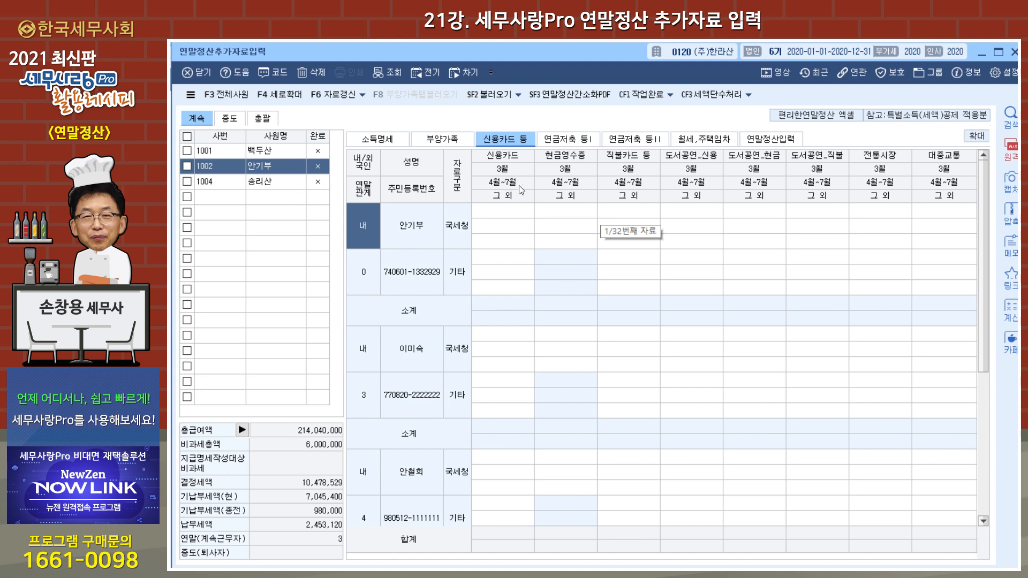
click(522, 213)
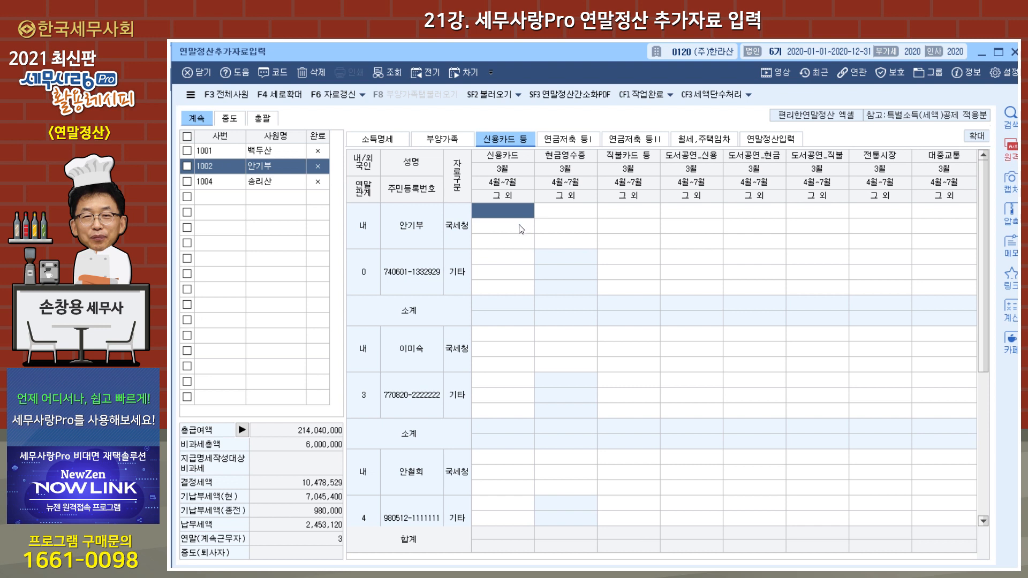
click(519, 224)
click(522, 213)
text(2000000)
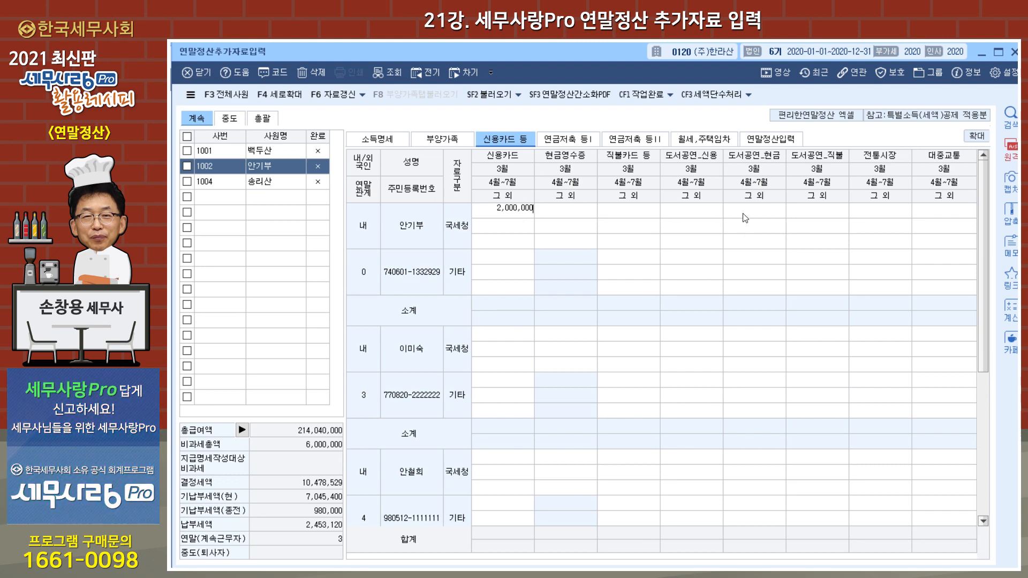
key(Return)
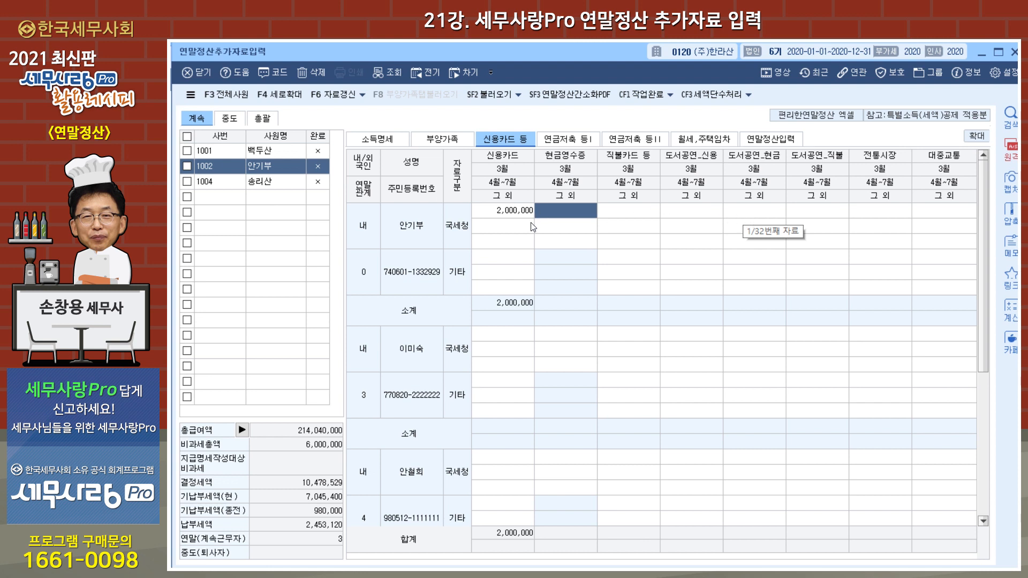
Step: Enter the second employee's own 국세청 신용카드 amounts: 3,000,000 for 4월~7월 and 10,000,000 for 그 외
click(508, 232)
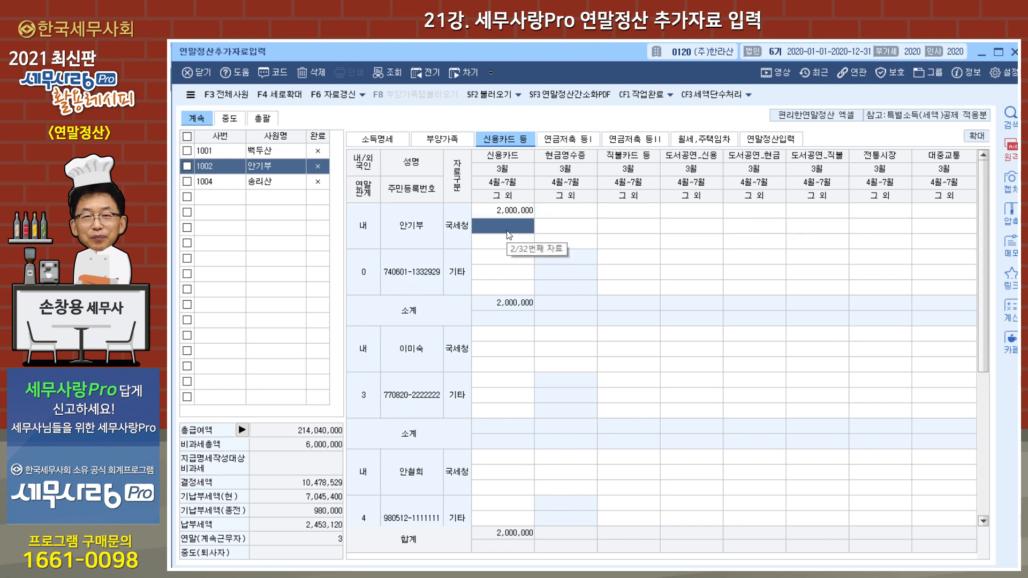
text(3000000)
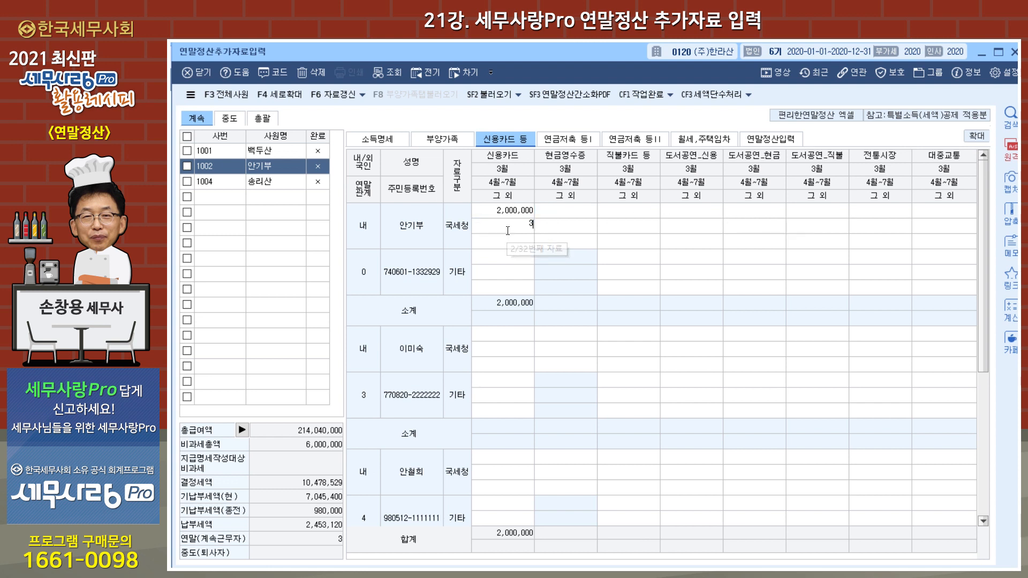
key(Return)
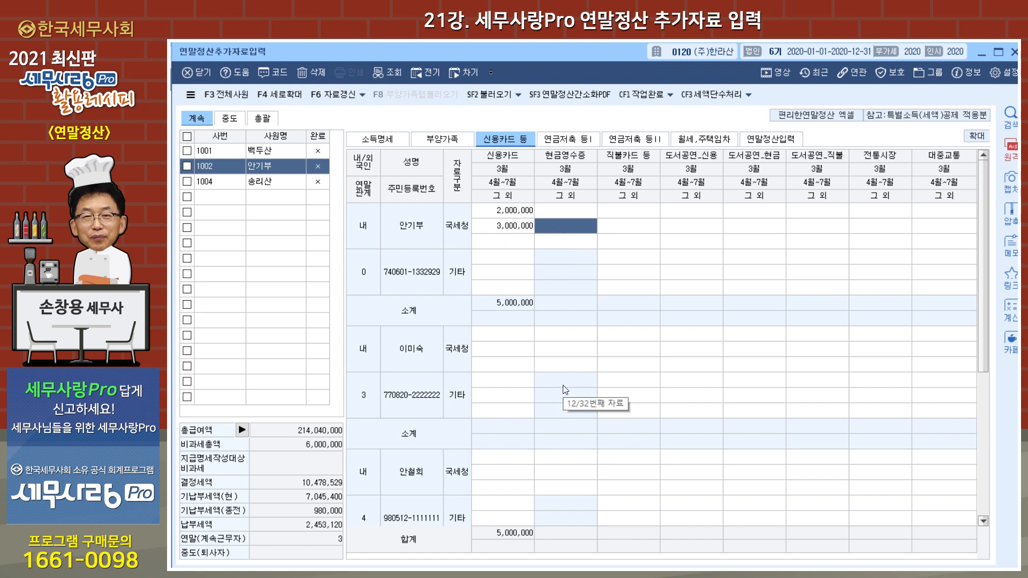
click(515, 243)
text(10000000)
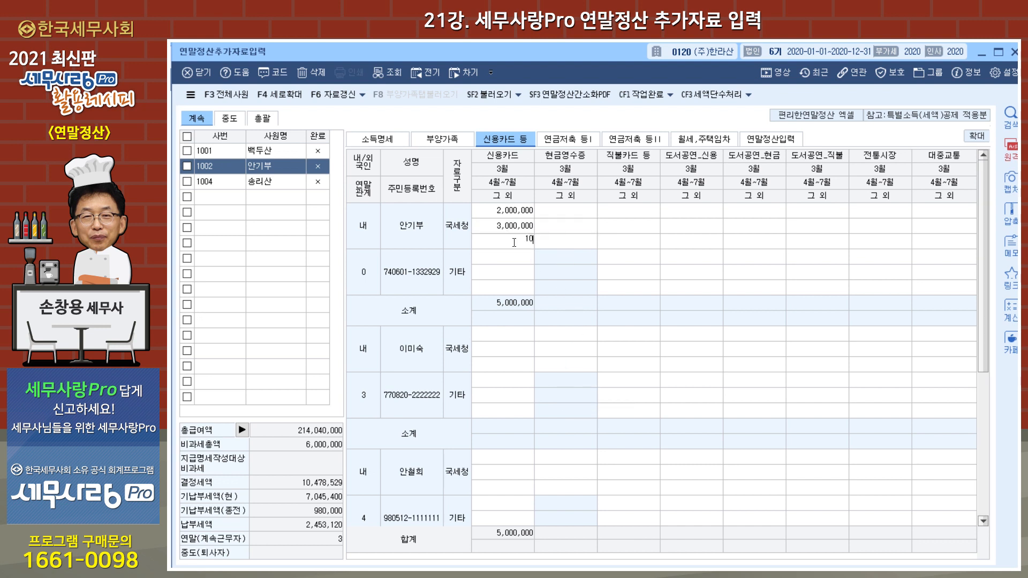
key(Return)
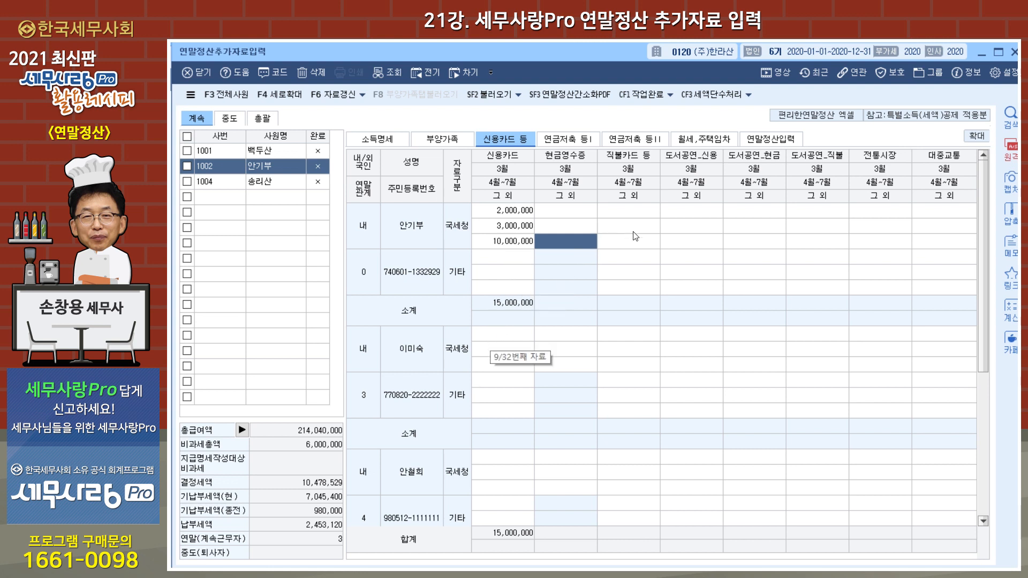
Step: Enter 15,000,000 as the second employee's own 국세청 직불카드 등 amount for 그 외
click(631, 247)
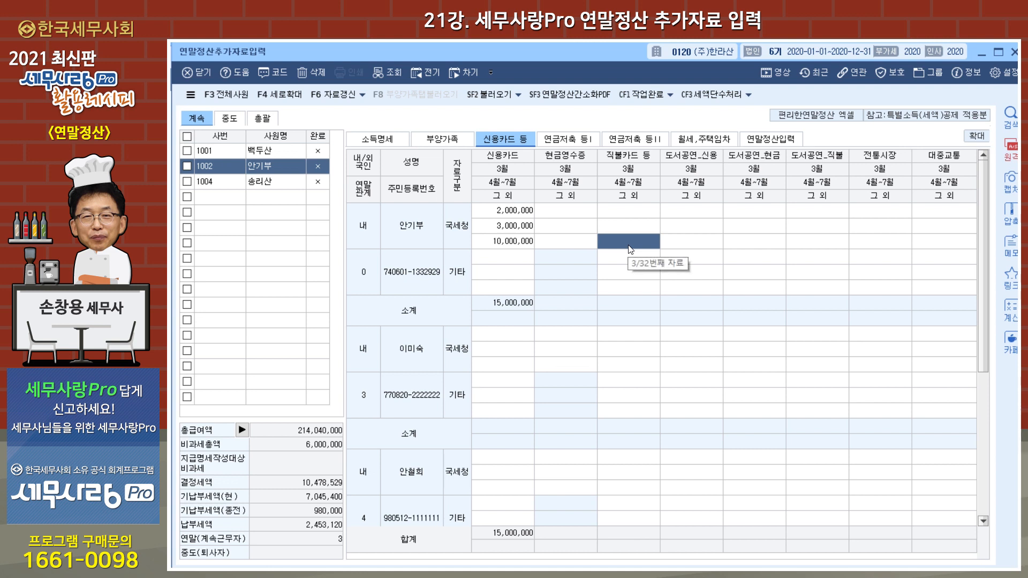
text(15000000)
key(Return)
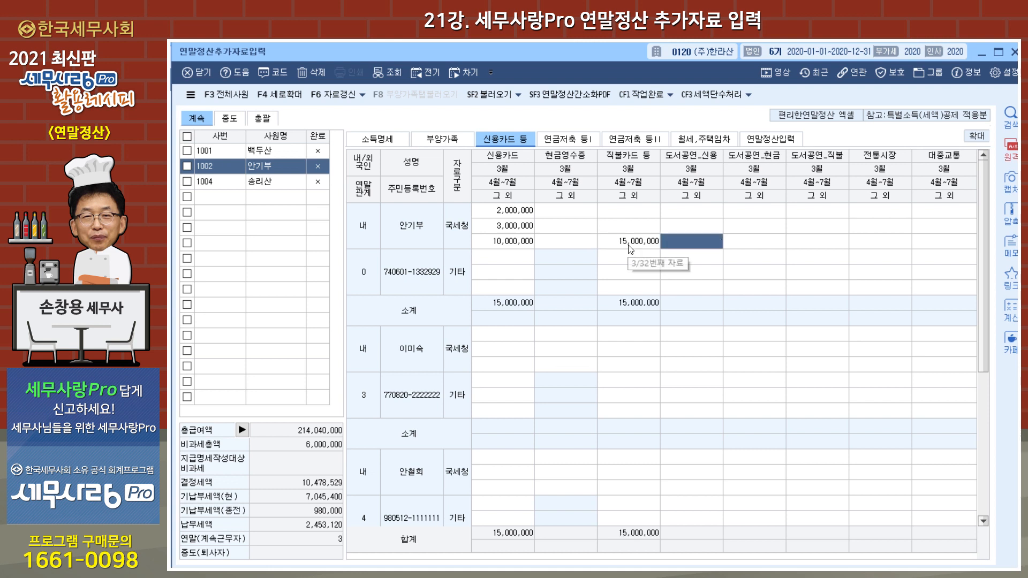
Step: Try to enter a 도서공연_현금 amount in the second employee's own 국세청 그 외 row
click(757, 244)
key(1)
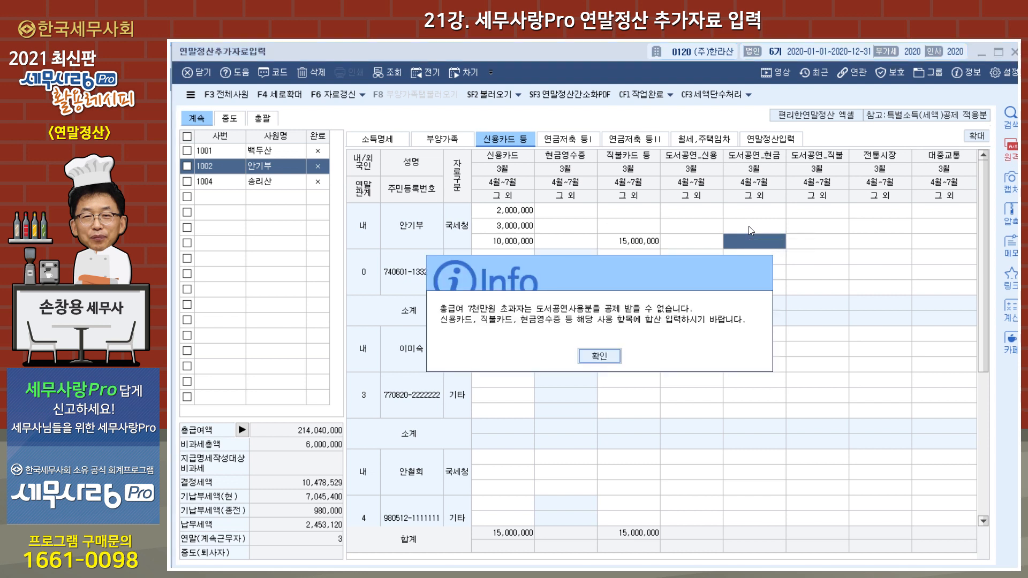
click(606, 361)
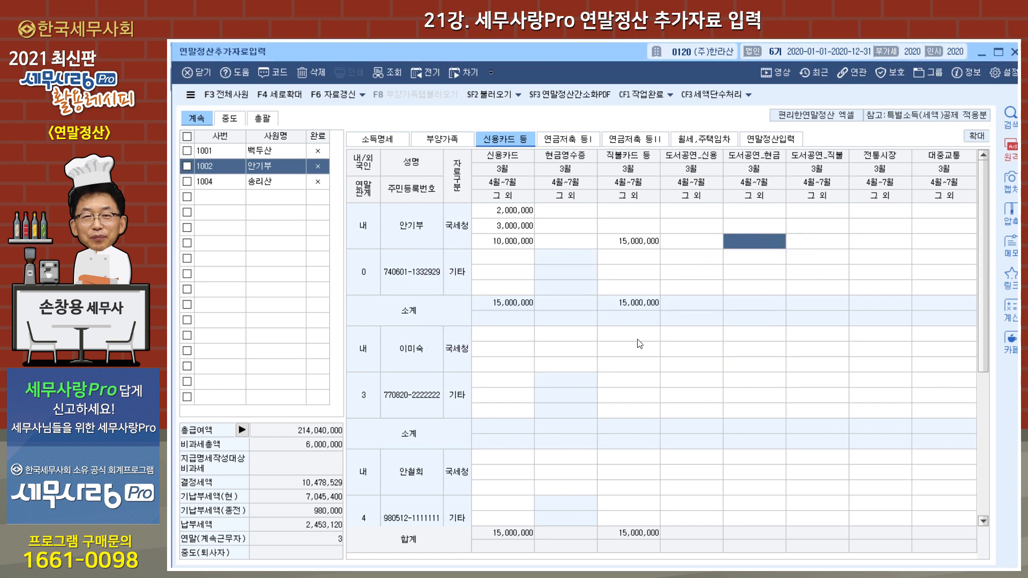
click(808, 244)
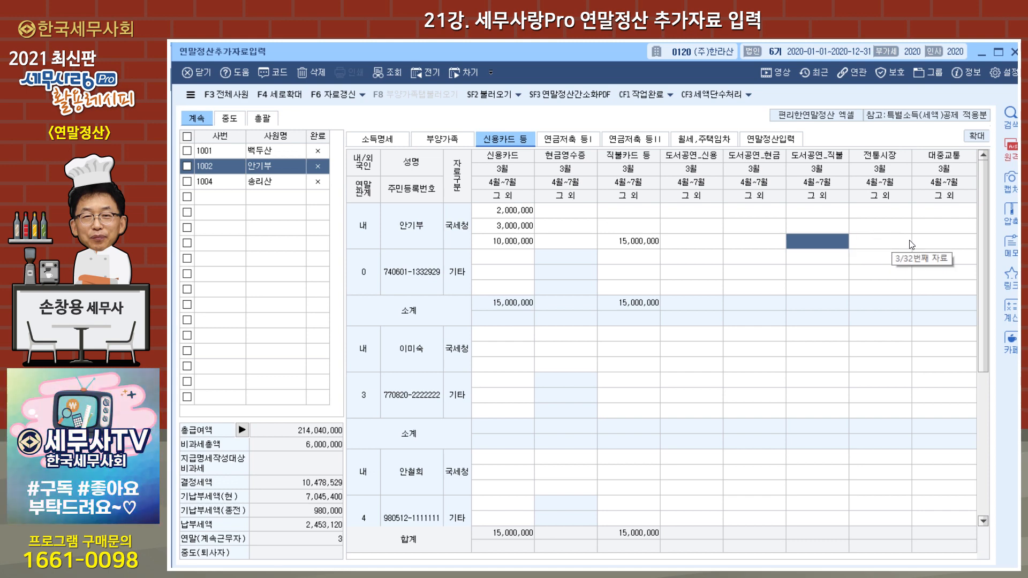
Step: Enter 3,000,000 as the second employee's own 국세청 현금영수증 amount for 그 외
click(561, 244)
text(3,000,000)
key(Return)
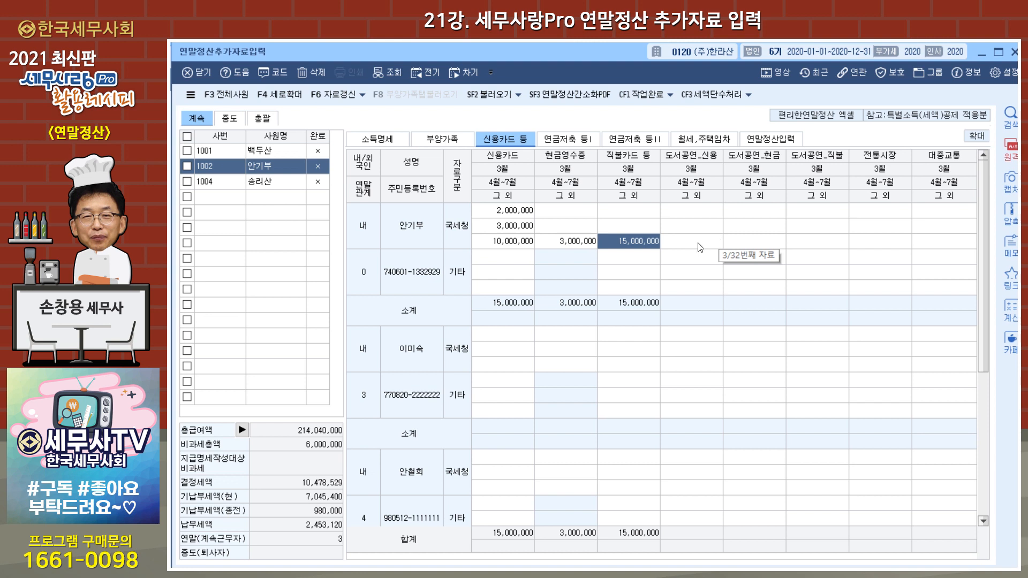
Step: Enter the spouse's 국세청 amounts for 그 외: 2,000,000 under 현금영수증 and 2,000,000 under 전통시장
click(544, 367)
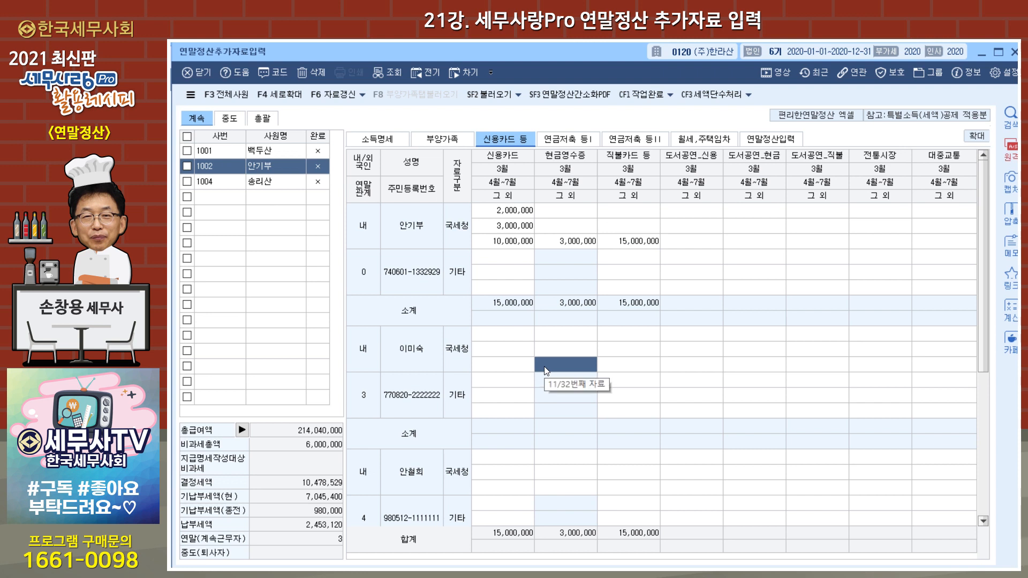
text(2000000)
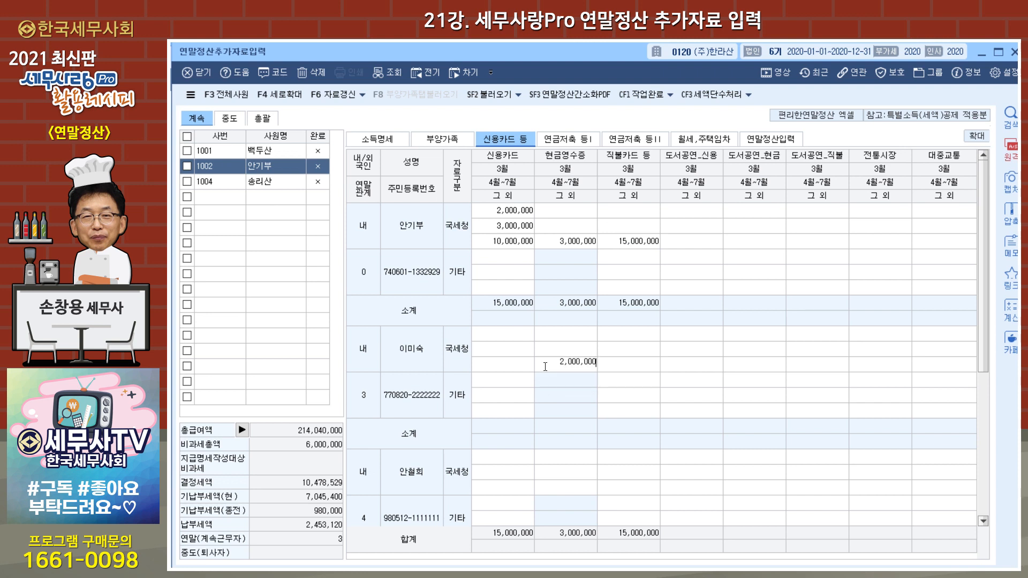
key(Return)
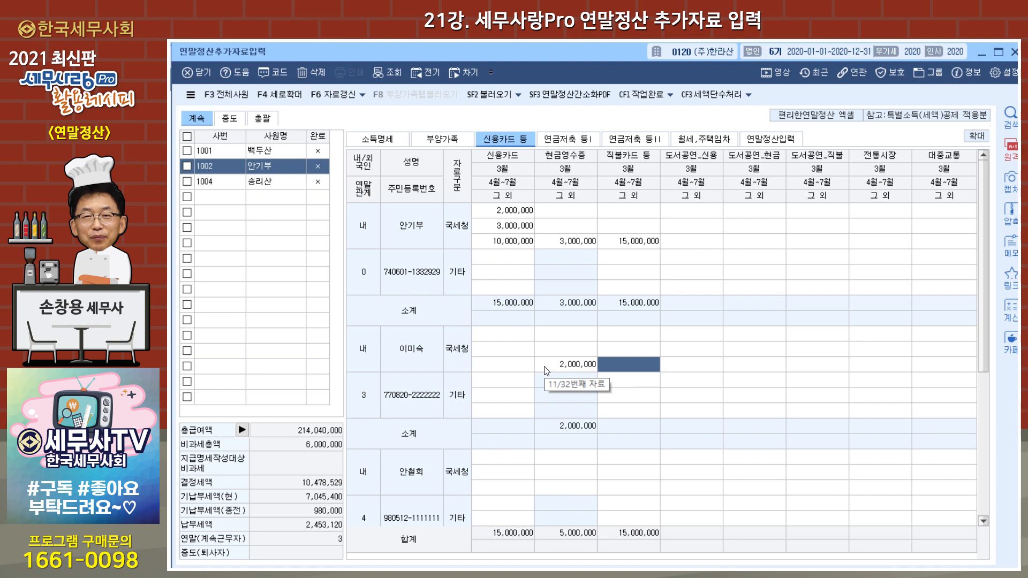
click(874, 364)
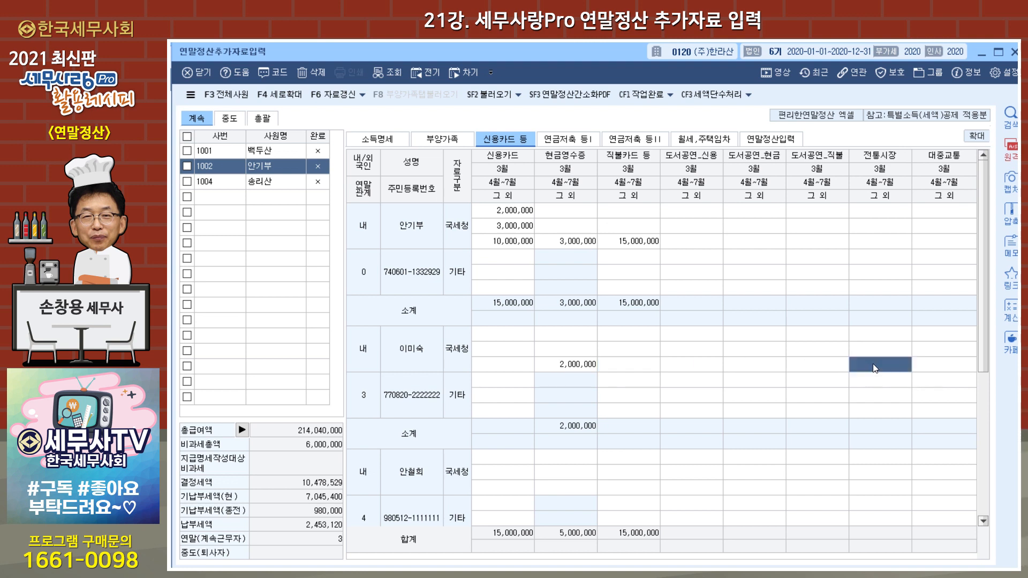
text(2000000)
key(Return)
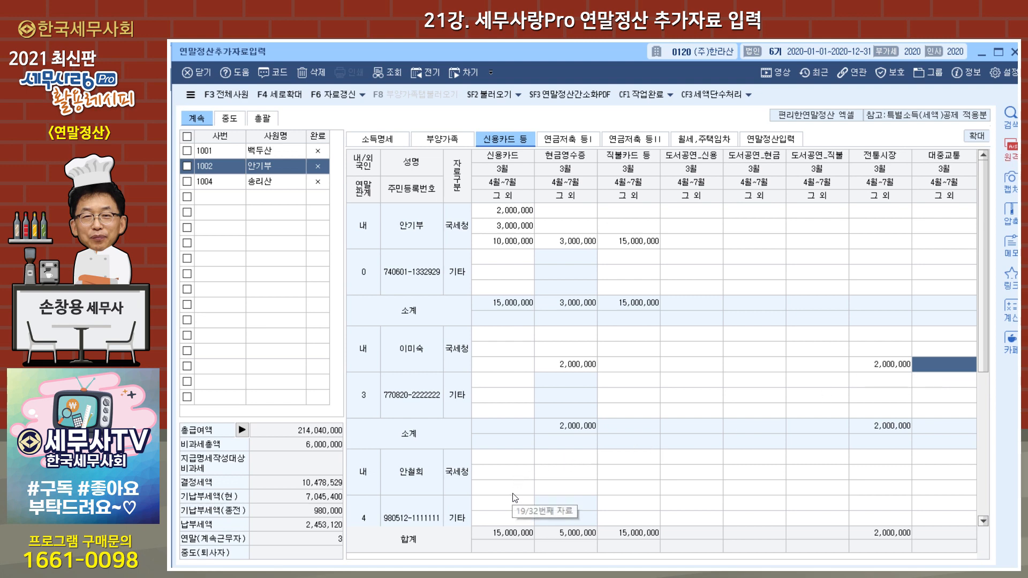
Step: Enter 1,500,000 as the older child's 국세청 현금영수증 amount for 그 외
click(556, 483)
text(1,500,000)
key(Return)
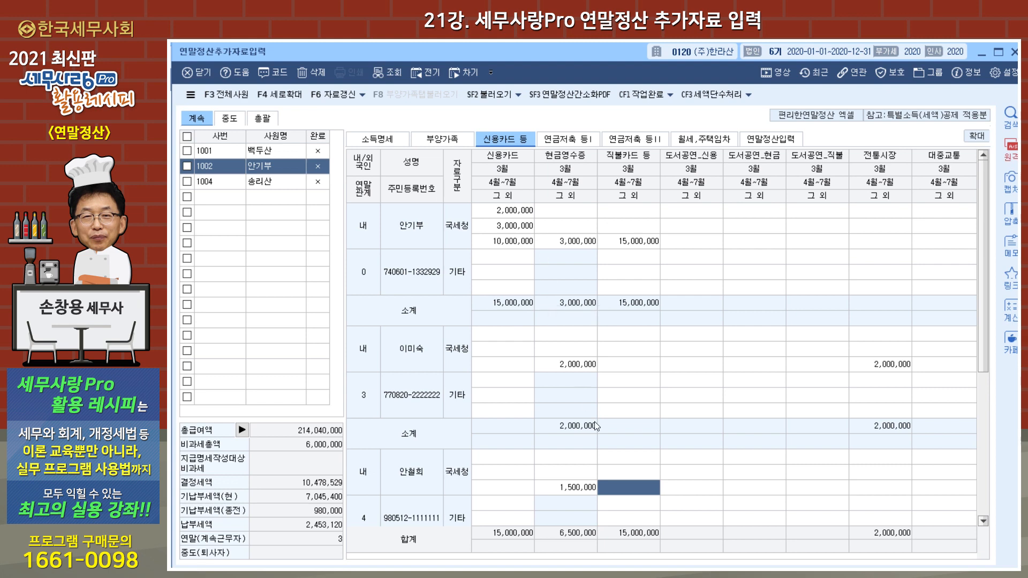
Step: Check the 신용카드 등 totals in 부양가족, reopen the card details to review the children's rows, and return to 부양가족
click(450, 141)
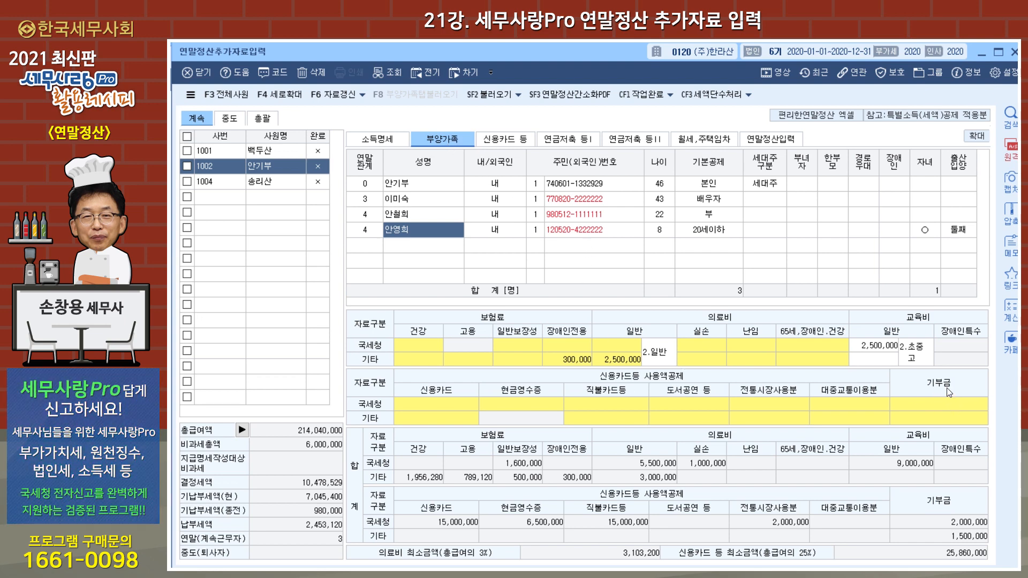
double_click(590, 406)
scroll(662, 413, down, 4)
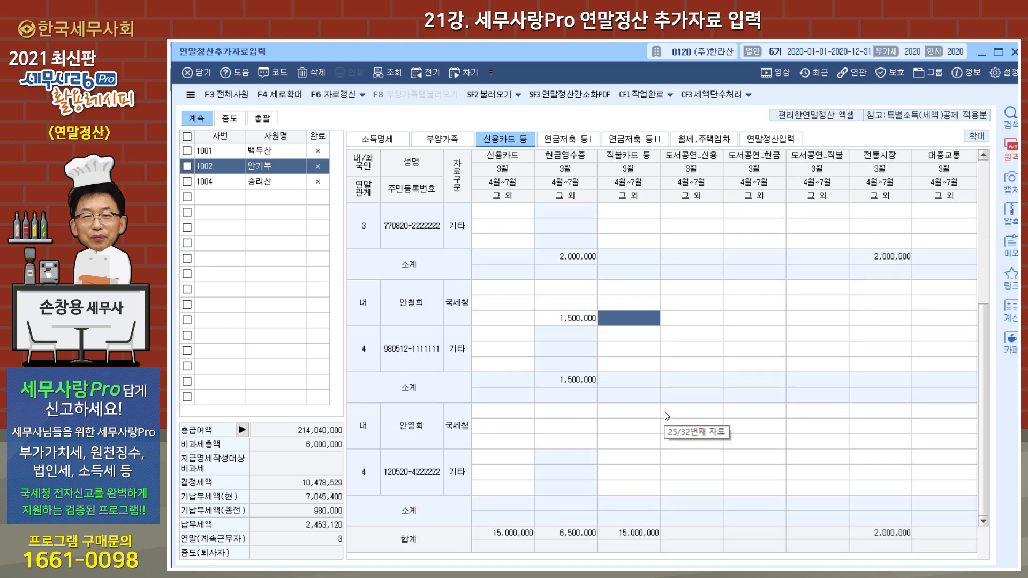
scroll(664, 412, up, 4)
click(448, 141)
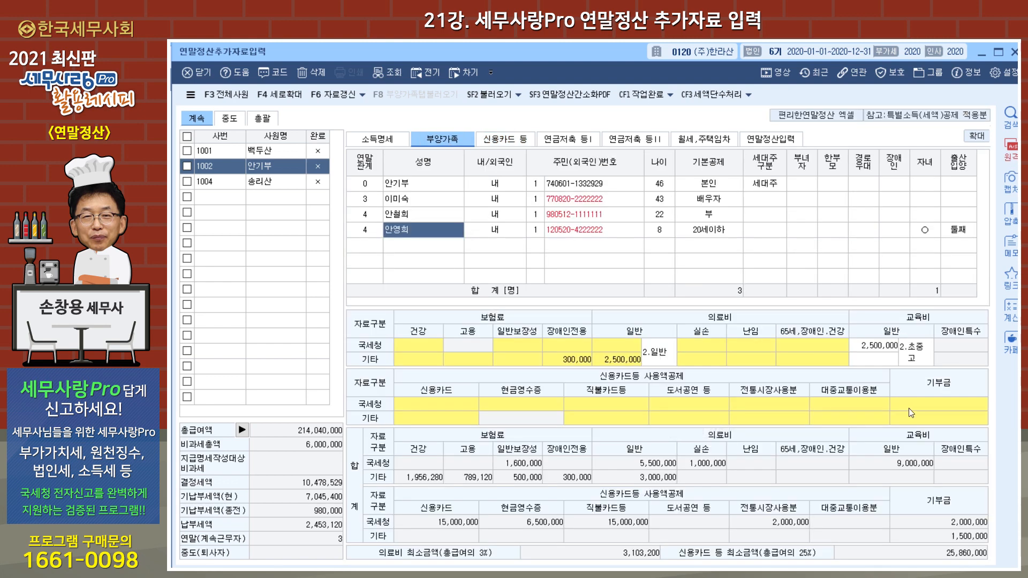
Step: Review the donation entries of the employee, the spouse and the older child in 기부금명세서, then close it
double_click(939, 406)
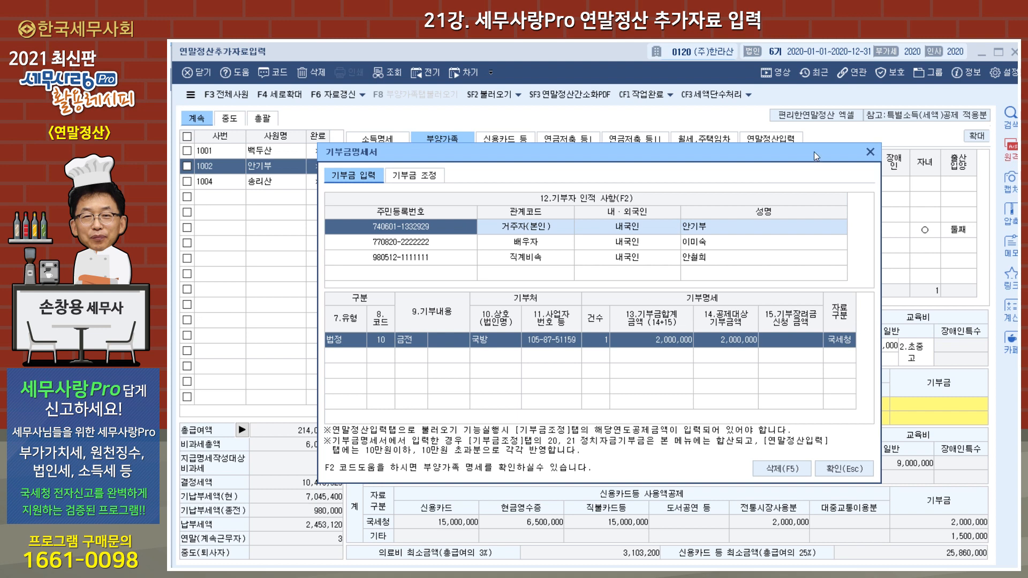
click(869, 153)
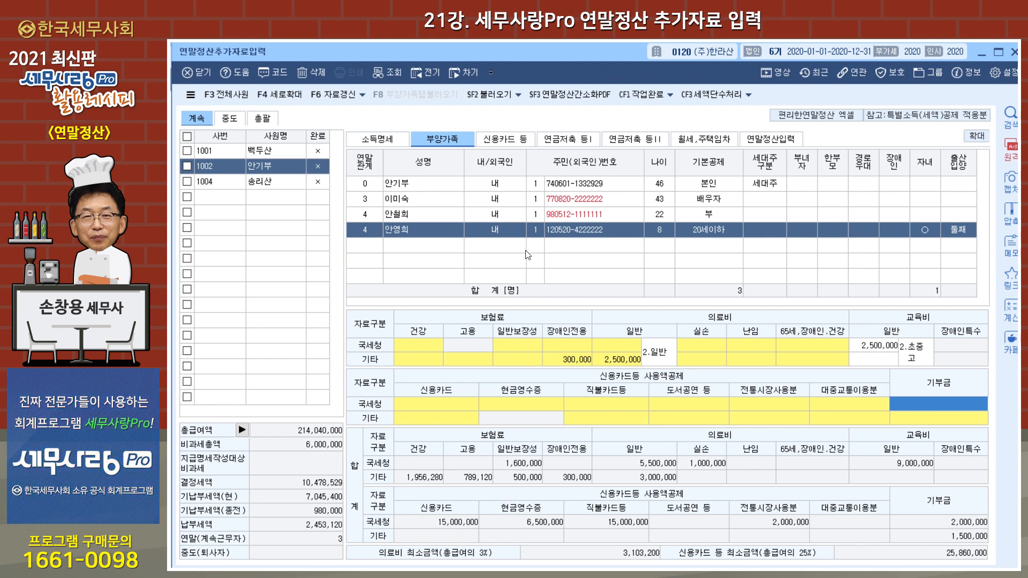
click(432, 202)
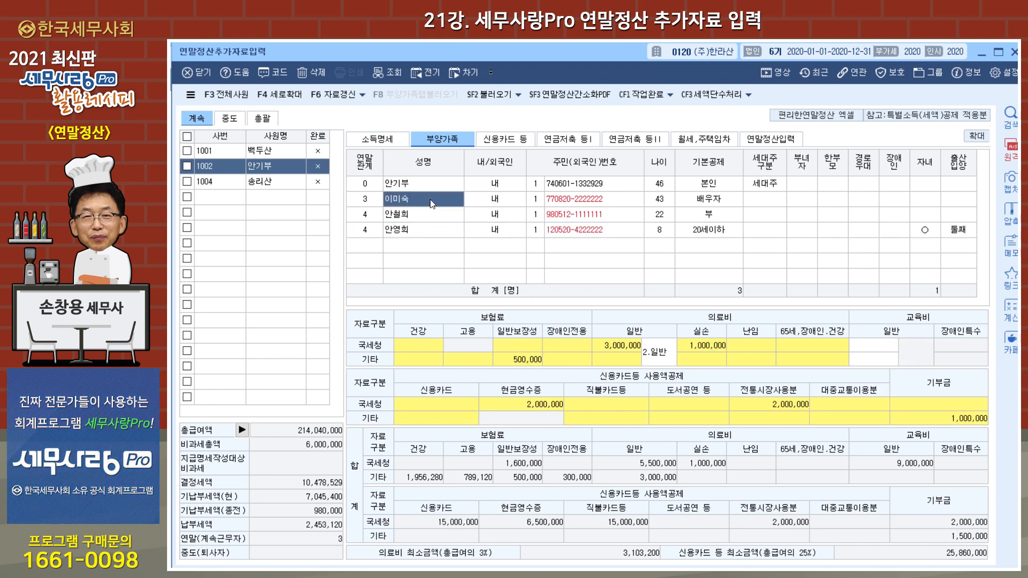
double_click(939, 419)
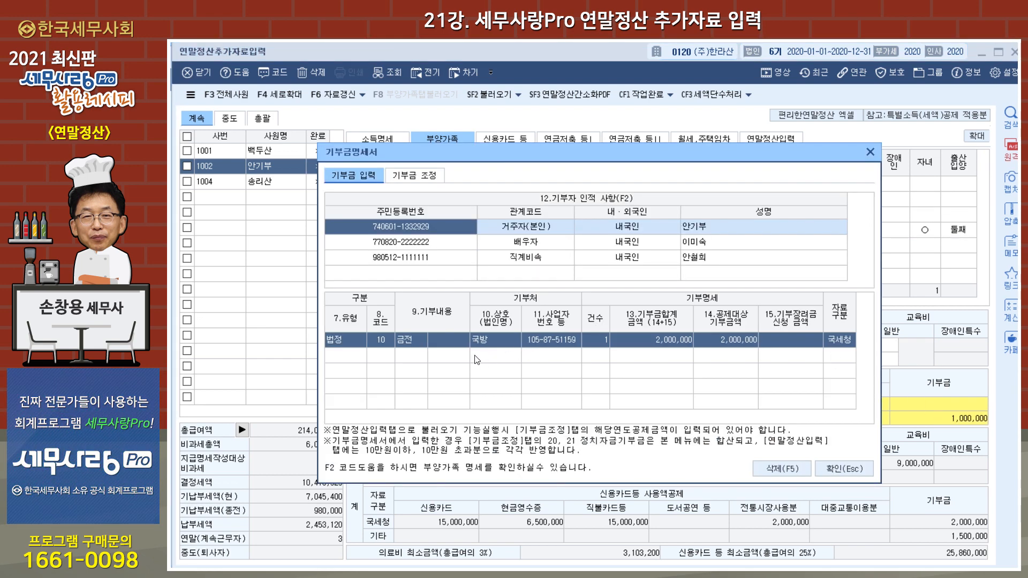
click(532, 245)
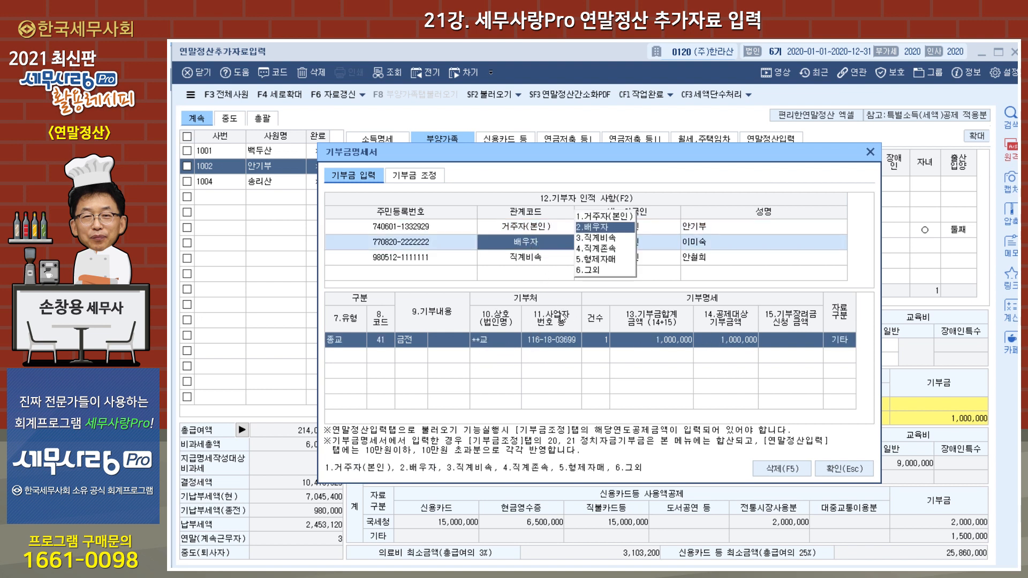
click(464, 267)
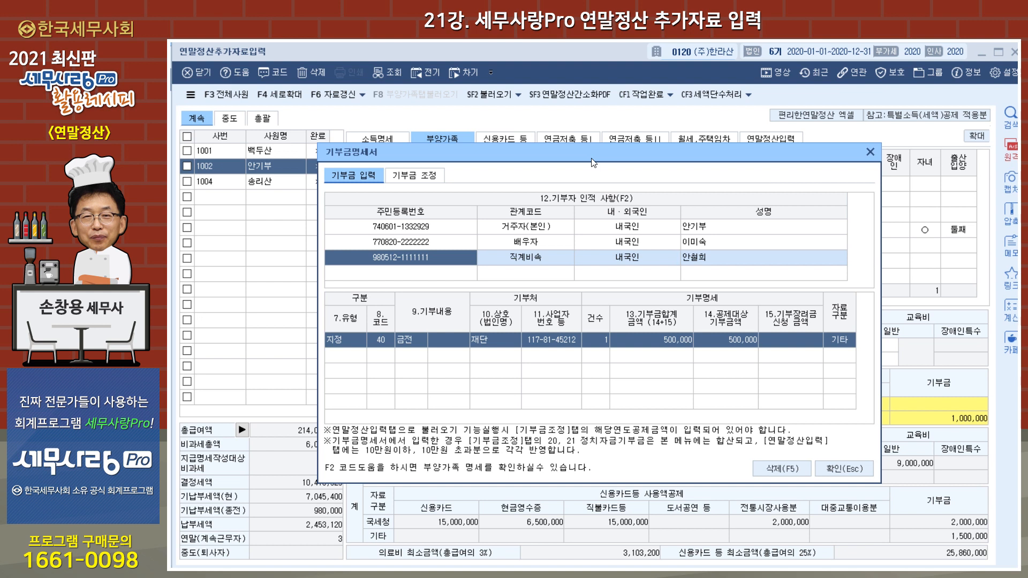
click(871, 153)
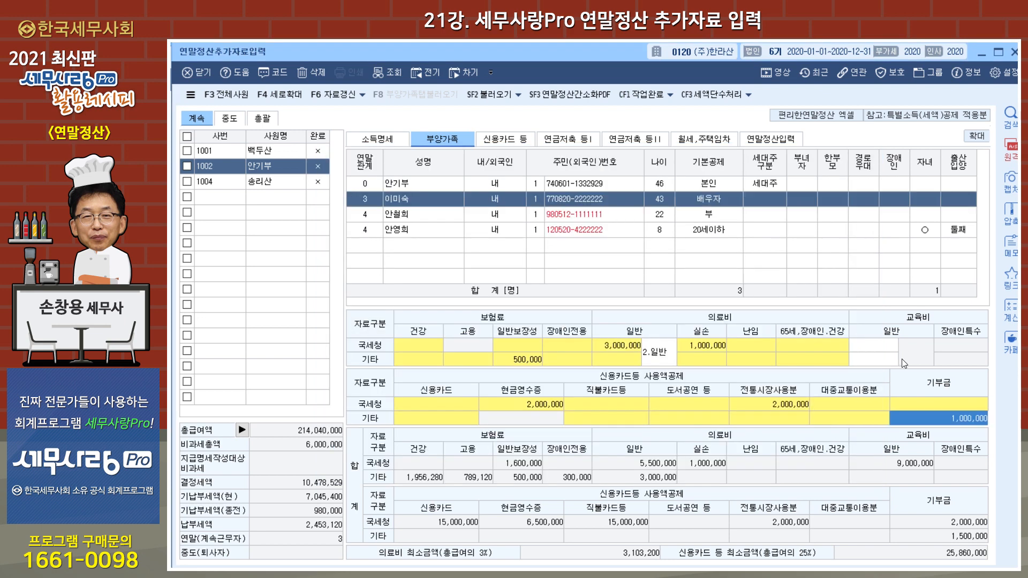
Step: Reopen 기부금명세서 to recheck the older child's donation type, recipient and amount, then close it
click(928, 413)
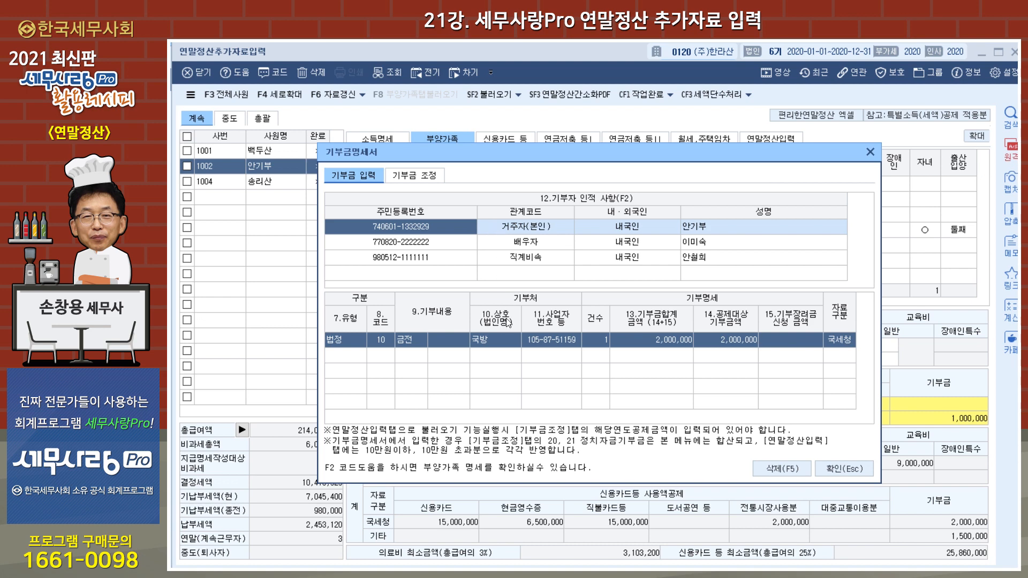
click(444, 257)
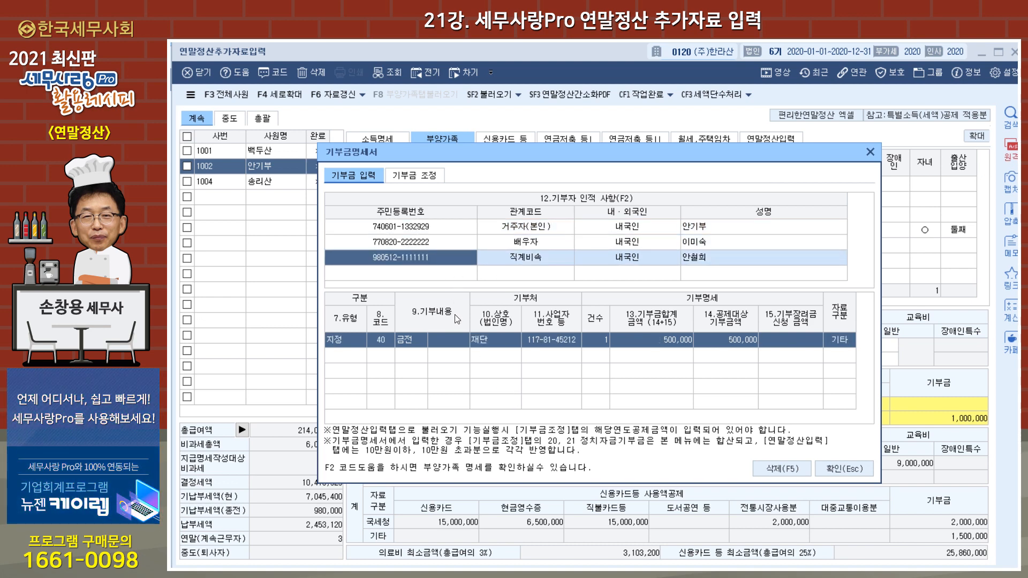
click(870, 153)
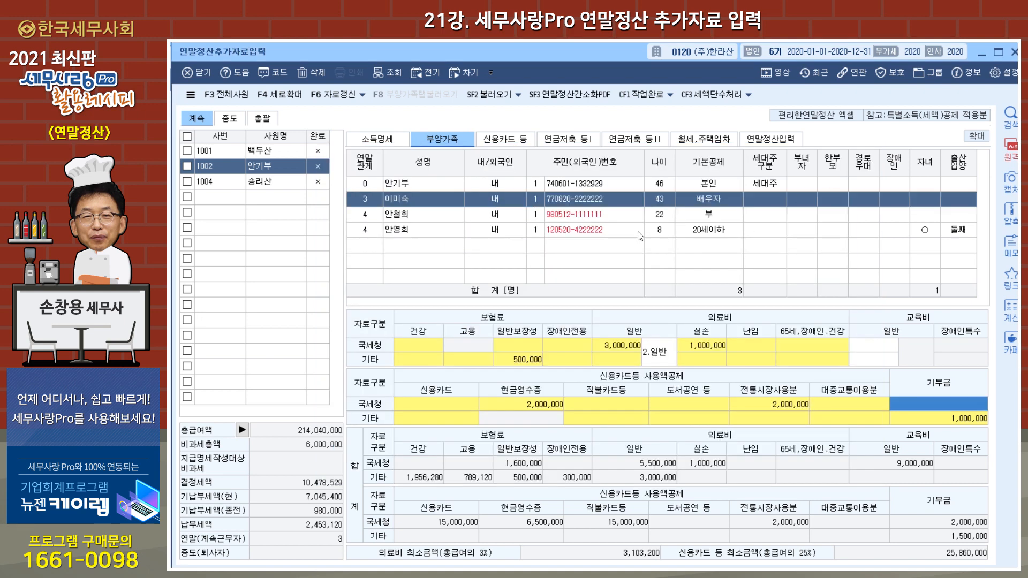
Step: Open 공제금액계산 from 기부금 조정 in 기부금명세서, load the donation data, and review the deduction rows
click(934, 404)
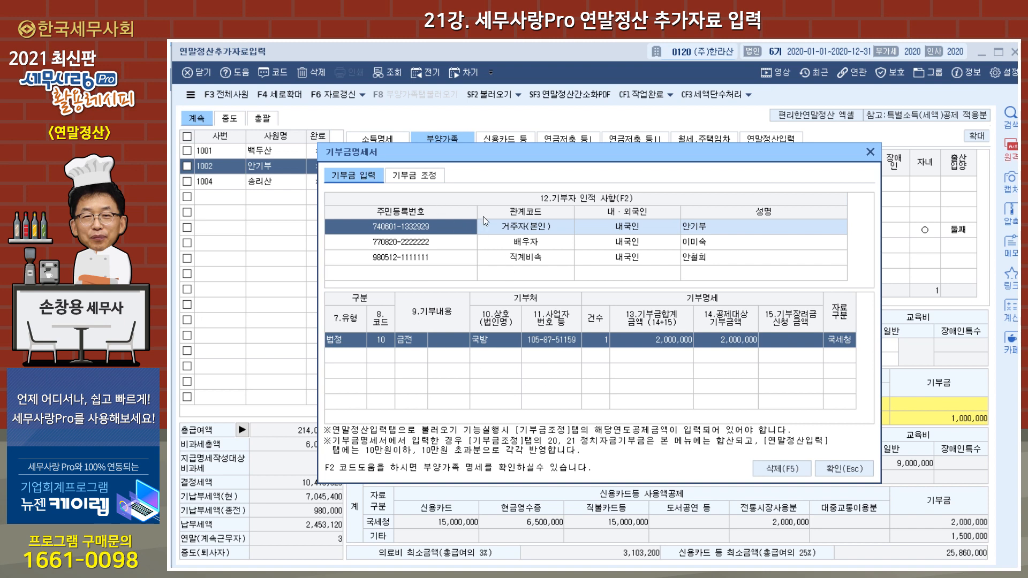
click(426, 176)
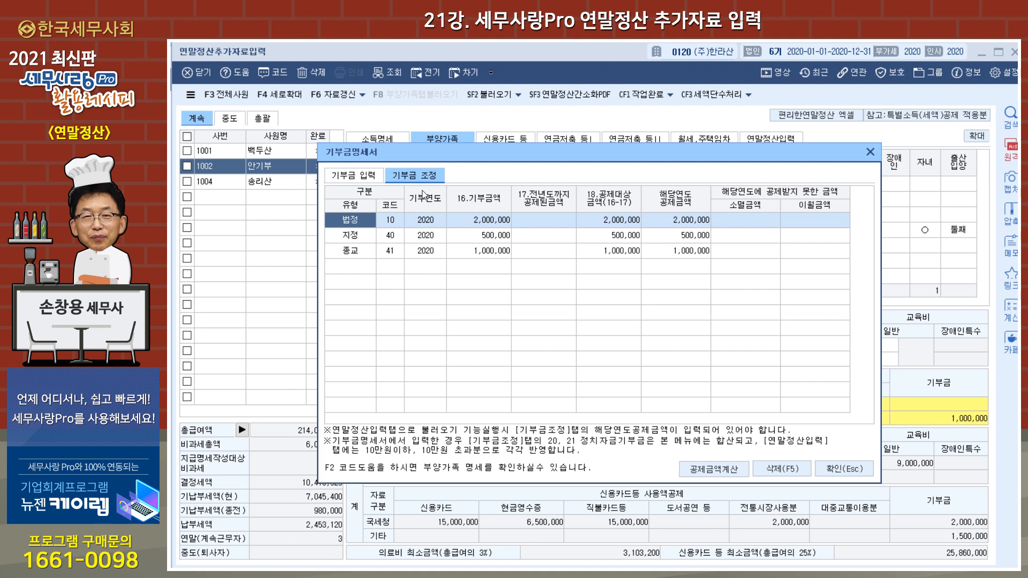
click(722, 470)
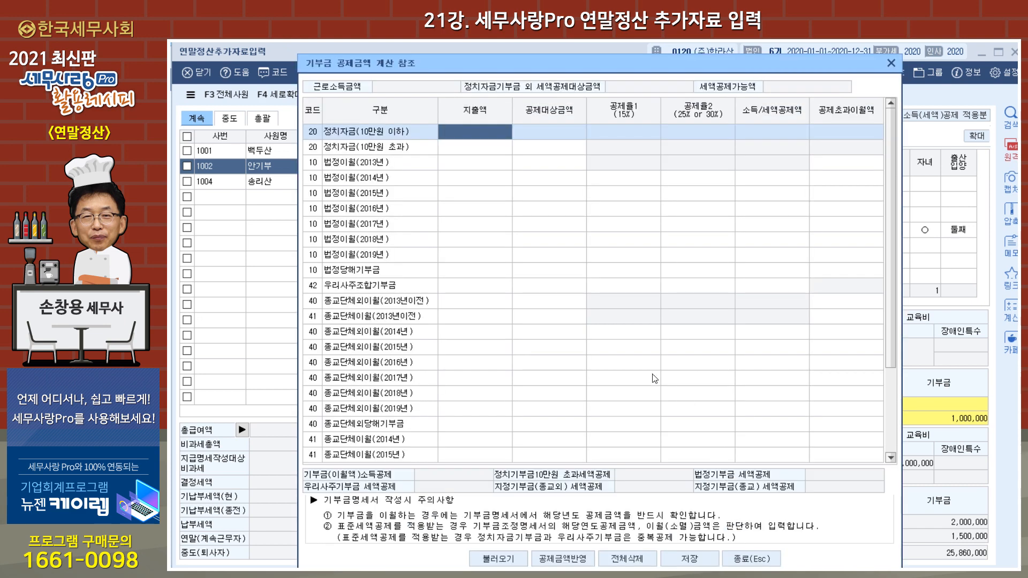
click(498, 559)
click(575, 347)
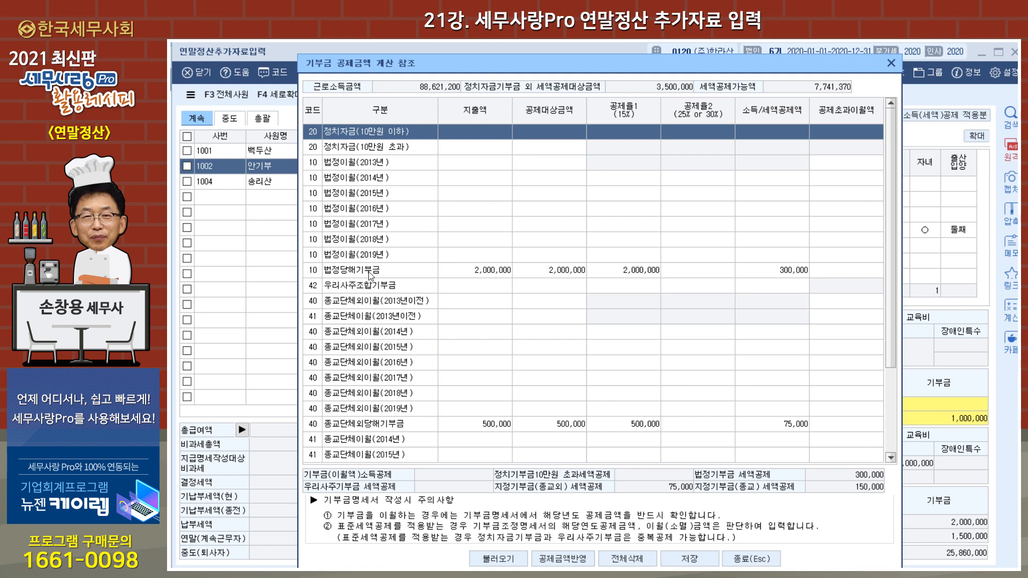
scroll(474, 331, down, 2)
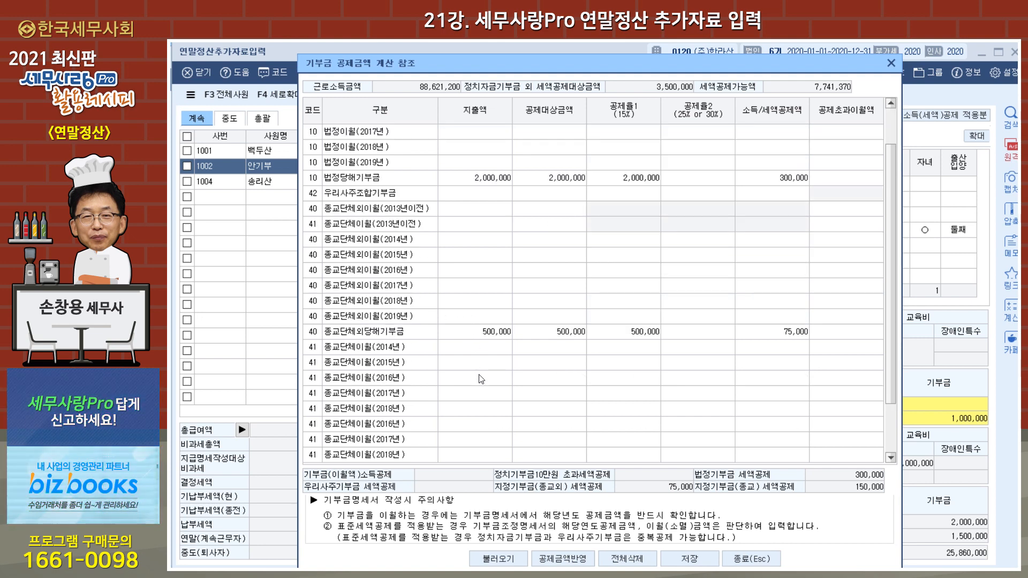
Step: Reload the donation data, apply the calculated deductions to the current-year deduction amounts in 기부금 조정, and close the employee's 기부금명세서
click(562, 558)
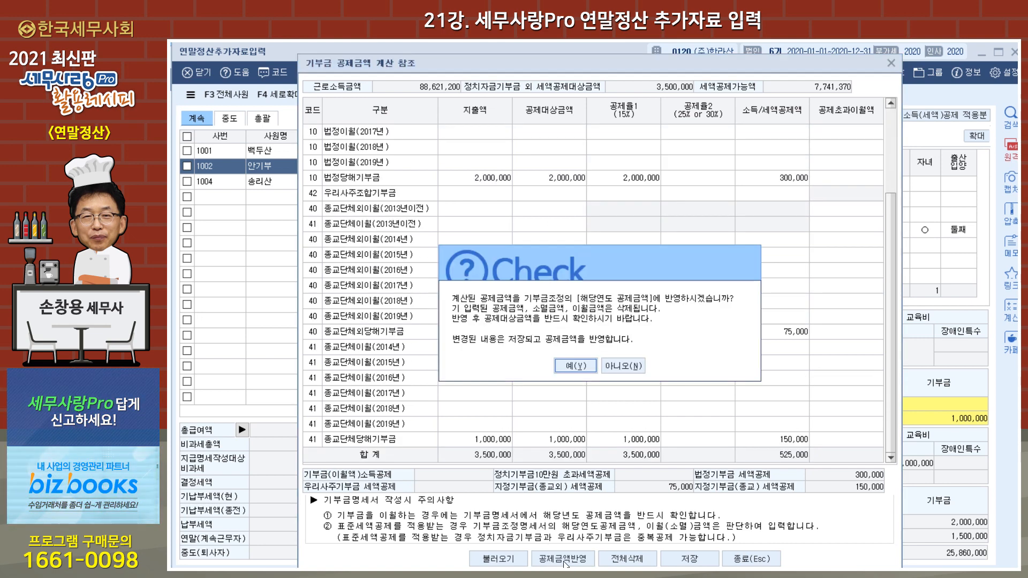
click(574, 367)
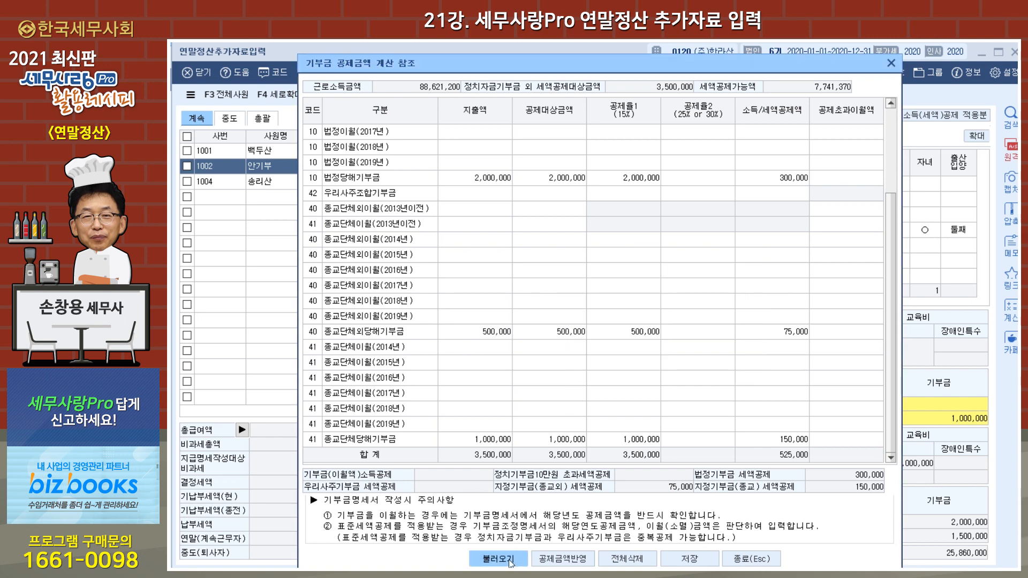
click(510, 562)
click(574, 346)
click(562, 559)
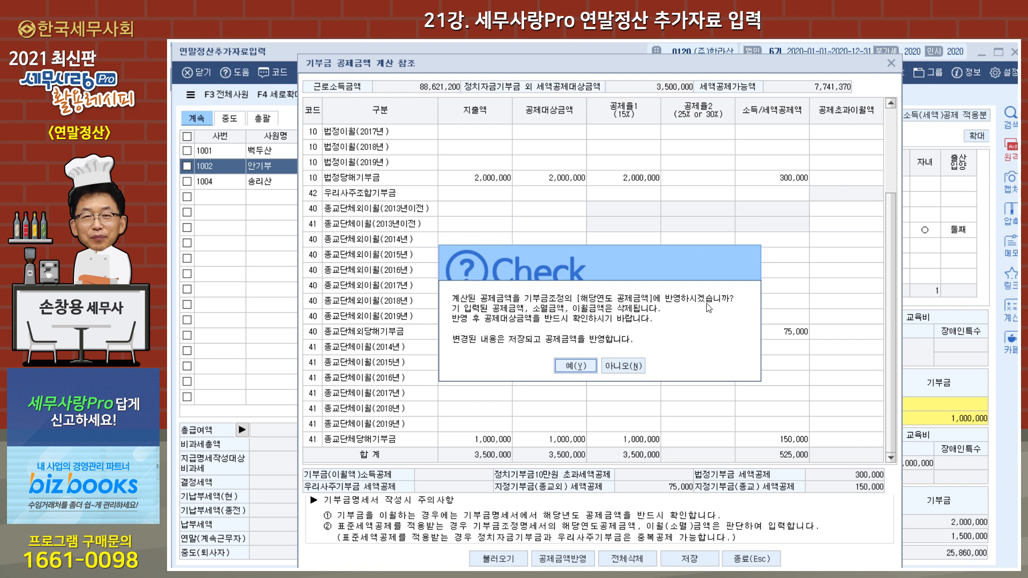
click(578, 369)
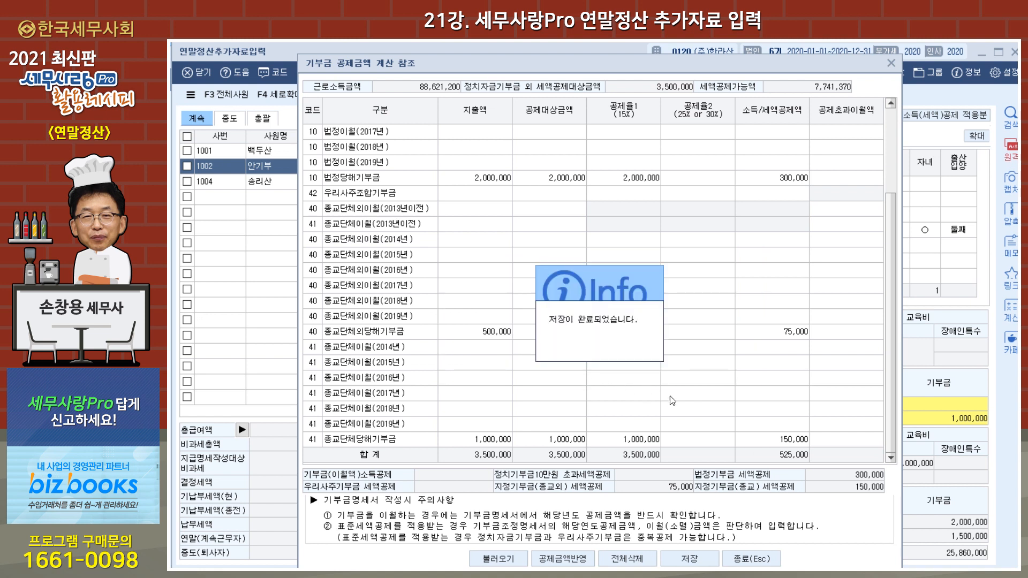
key(Return)
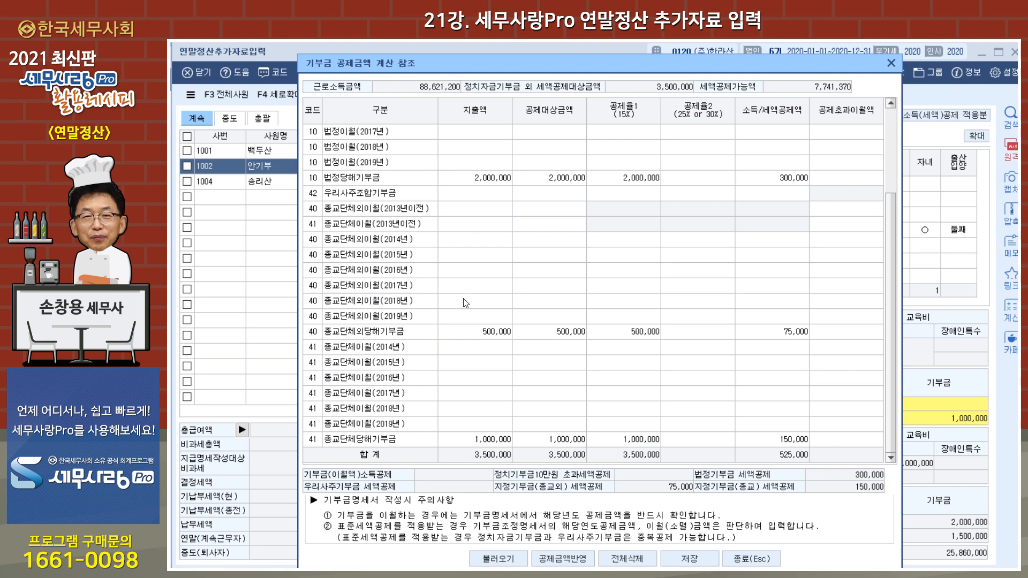
scroll(492, 268, up, 2)
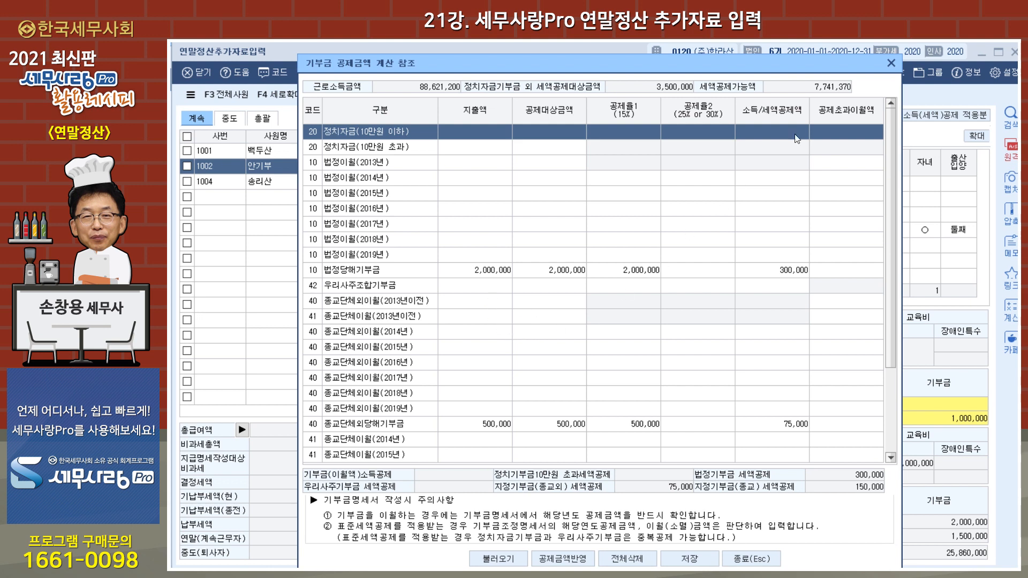
click(892, 63)
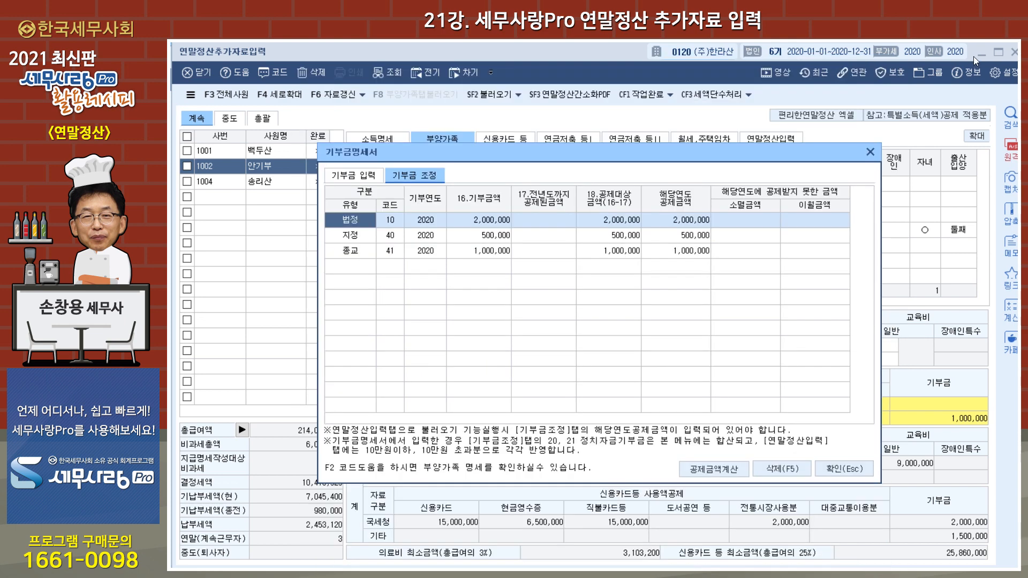
click(869, 153)
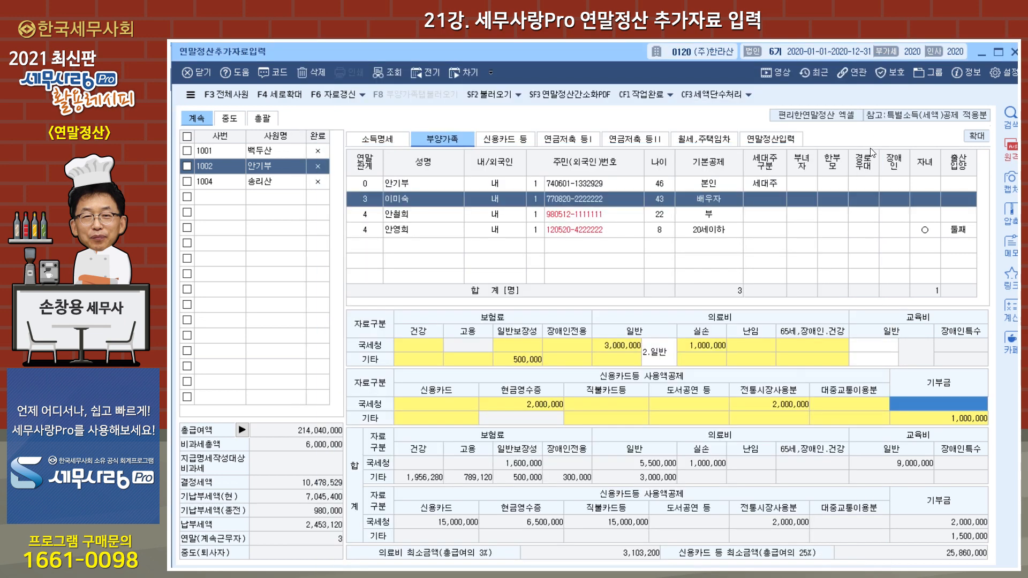
Step: Minimize 연말정산추가자료입력, close 사원등록, and open the separate 기부금명세서 form for the second listed employee
click(982, 53)
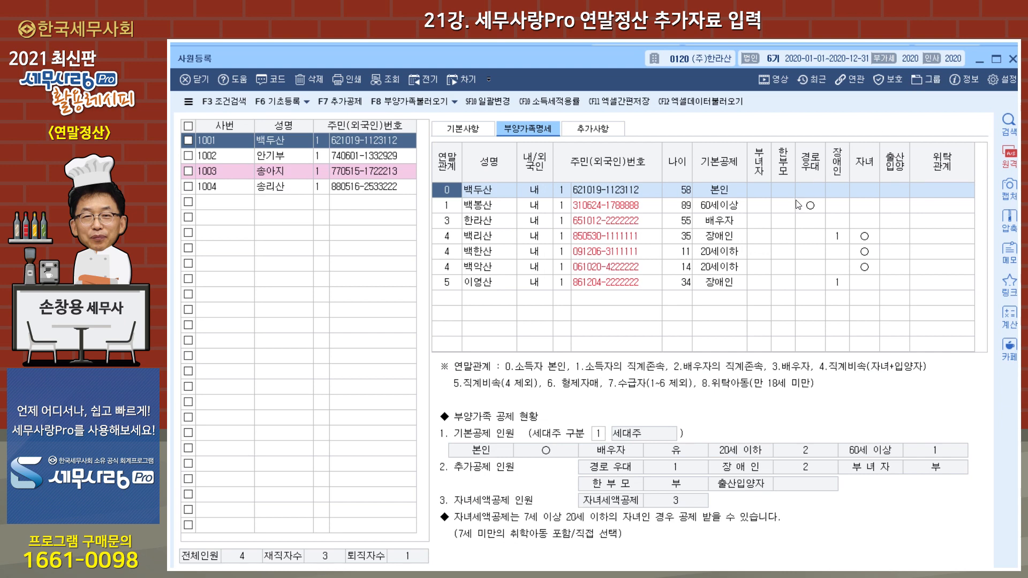
click(1009, 59)
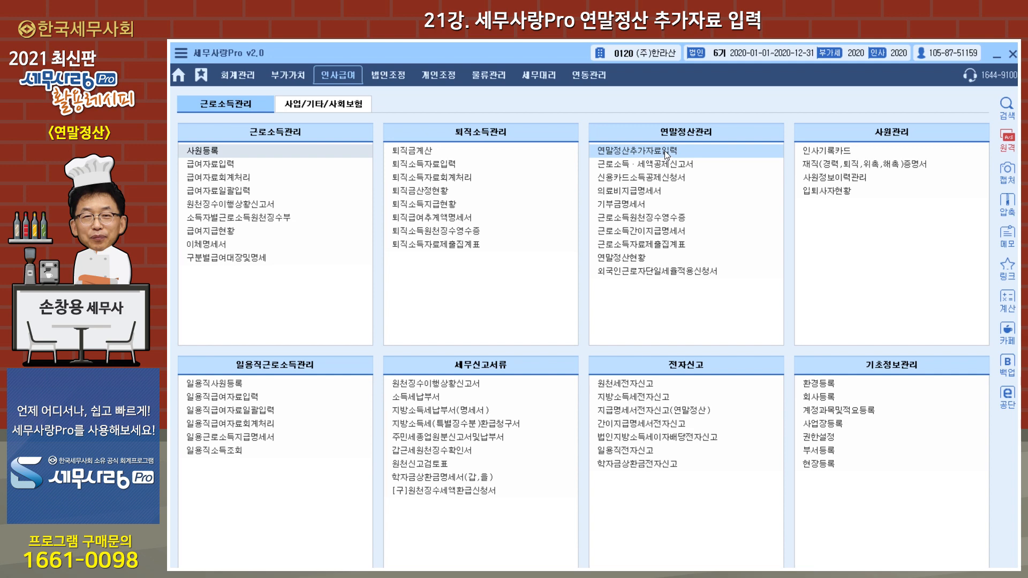
click(639, 205)
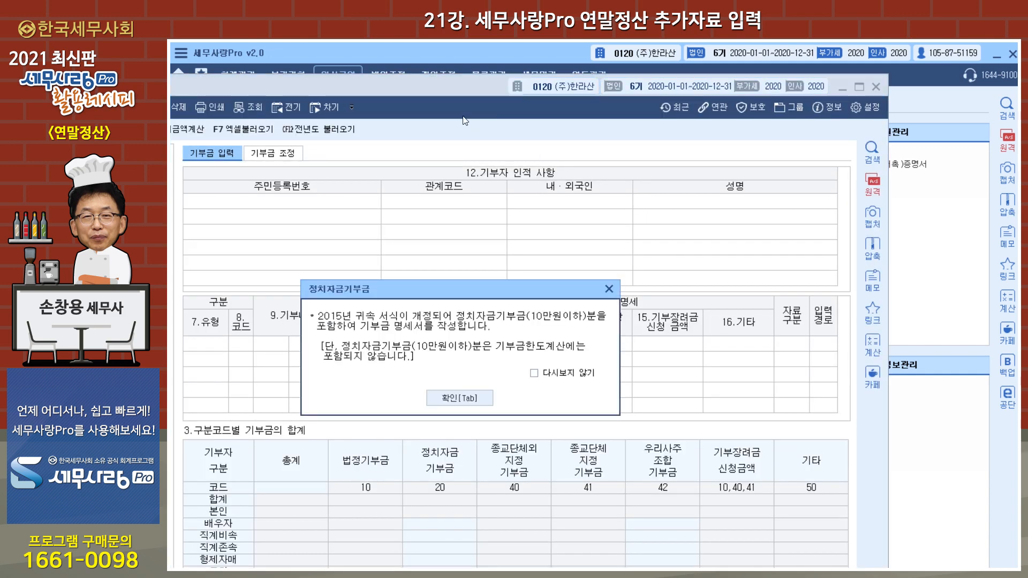
click(474, 399)
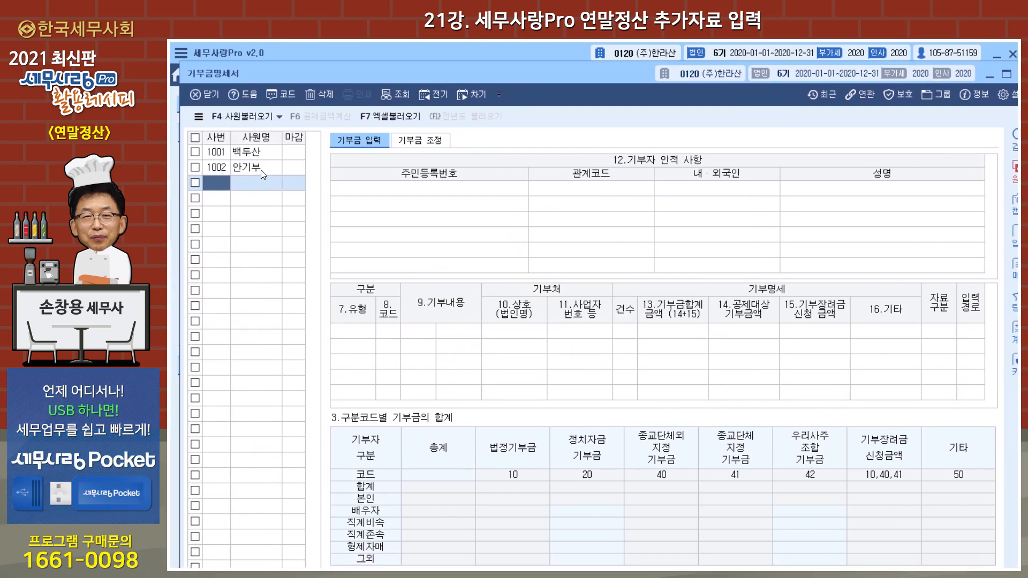
click(262, 170)
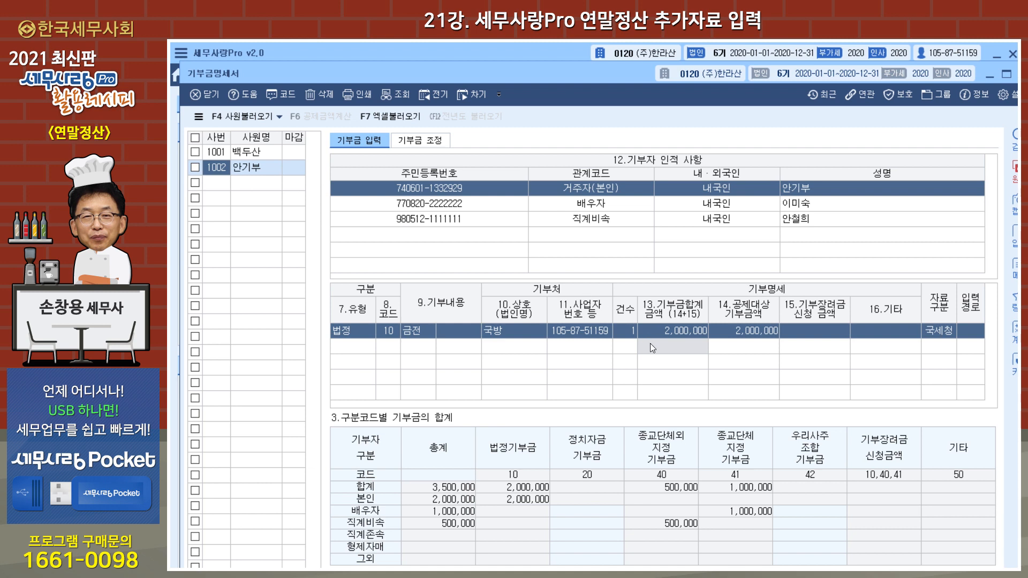
Step: In the second employee's 기부금 조정, run 공제금액계산, load the donation data, apply the calculated deductions, and close the calculation
click(420, 141)
double_click(606, 75)
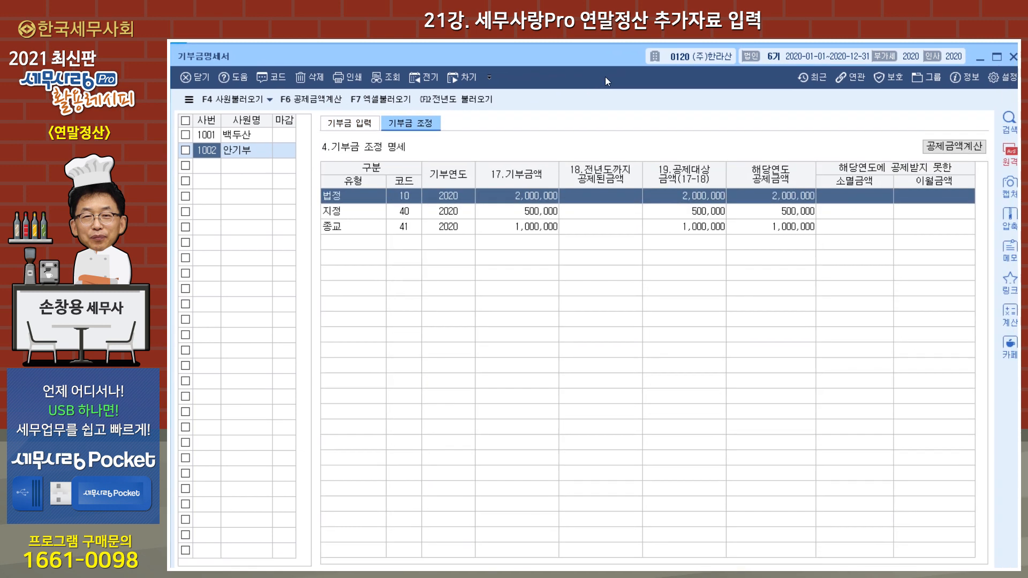
click(952, 144)
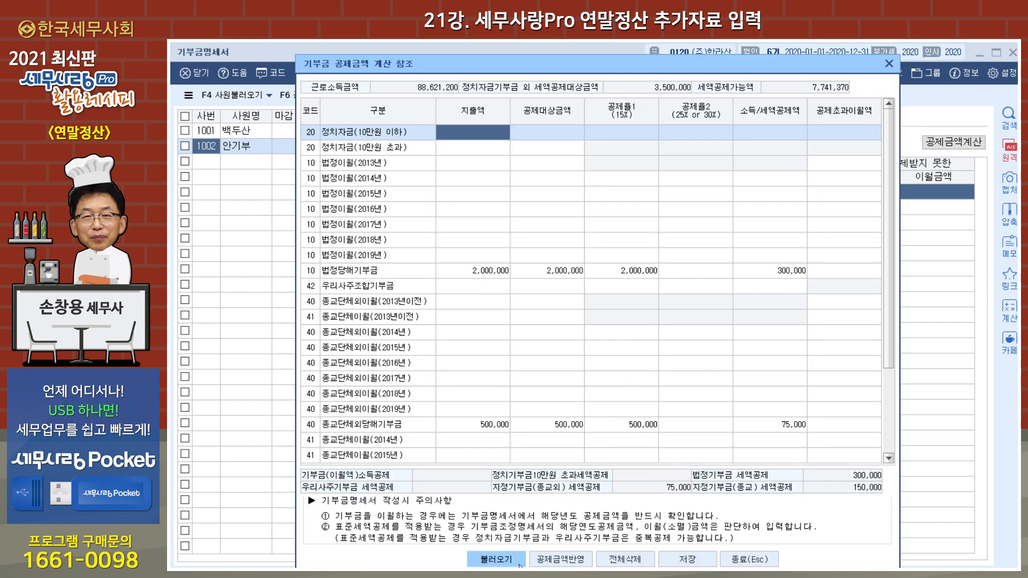
click(502, 564)
click(563, 348)
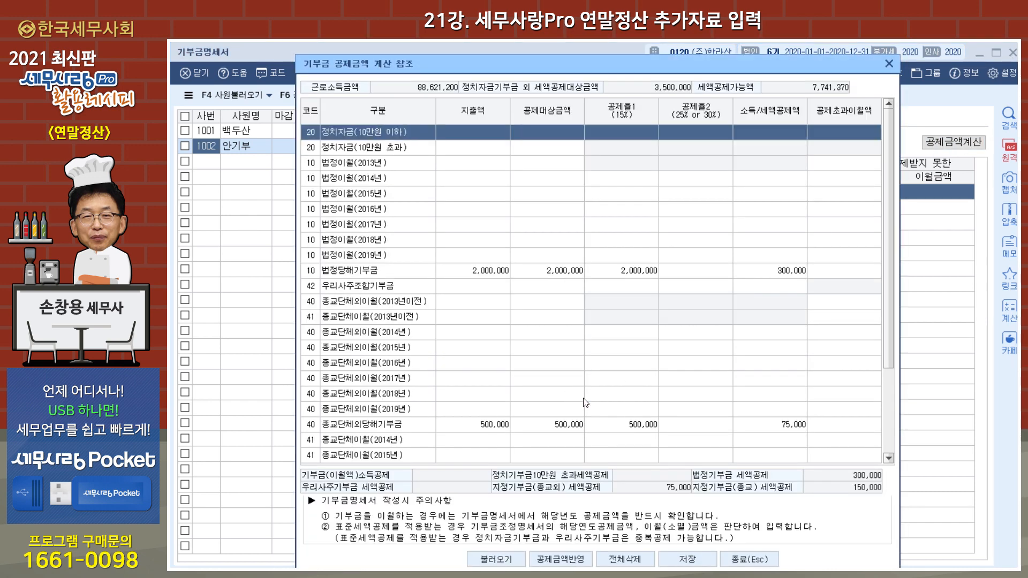
click(569, 563)
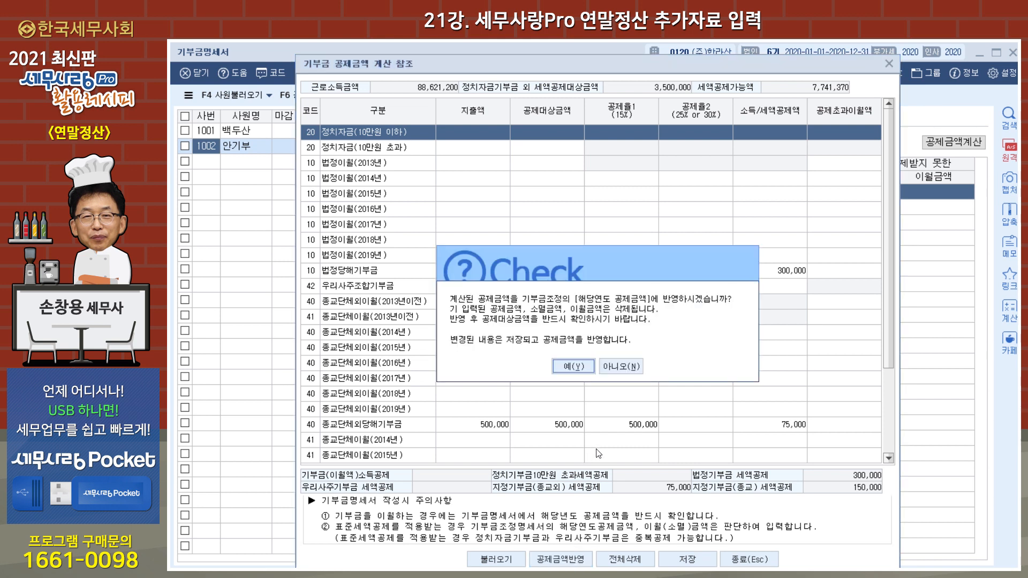
click(568, 367)
click(581, 314)
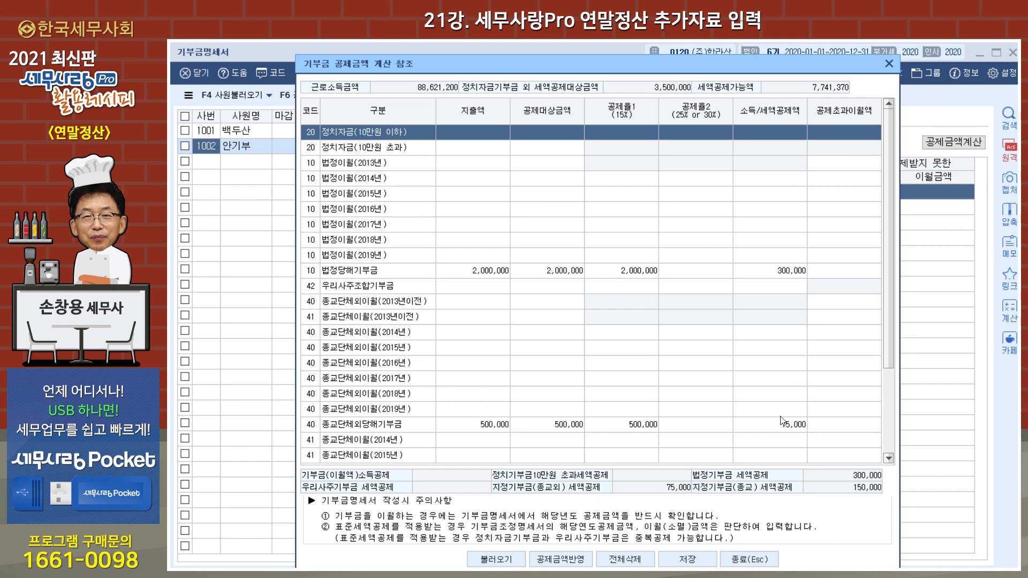
click(749, 561)
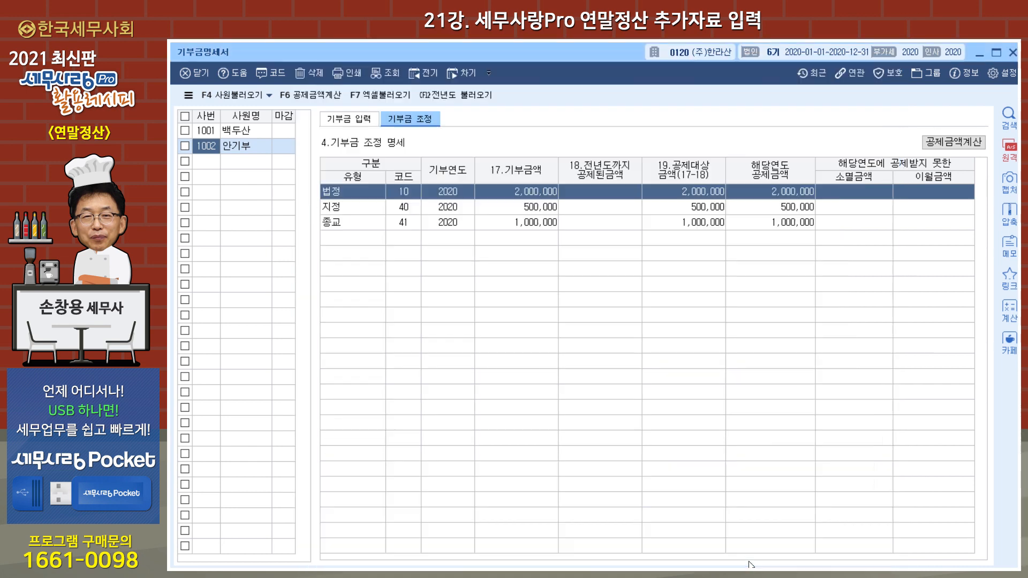
Step: Load the prior-year carryover donations into 기부금 조정 for the first listed employee
click(251, 130)
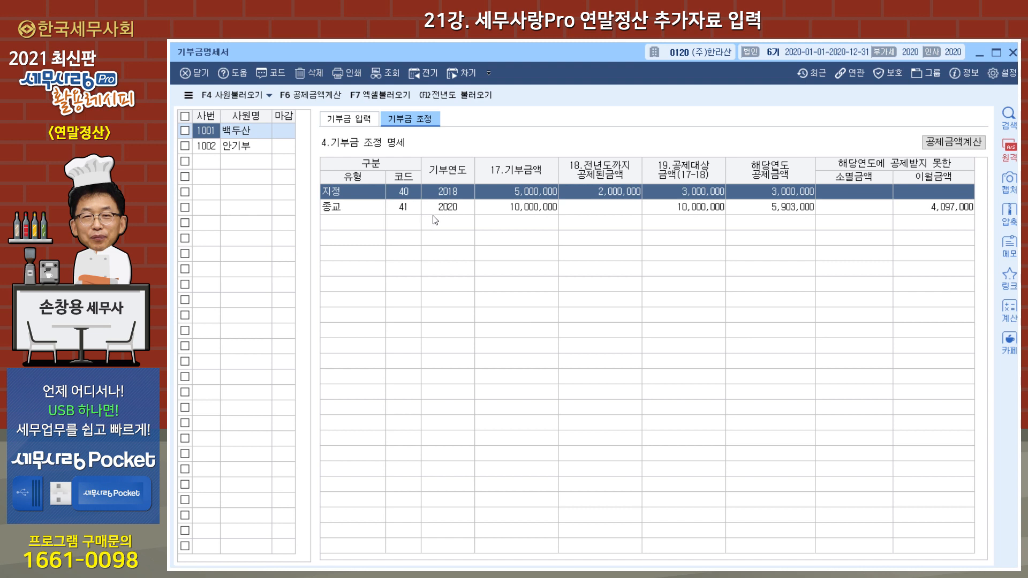
click(454, 100)
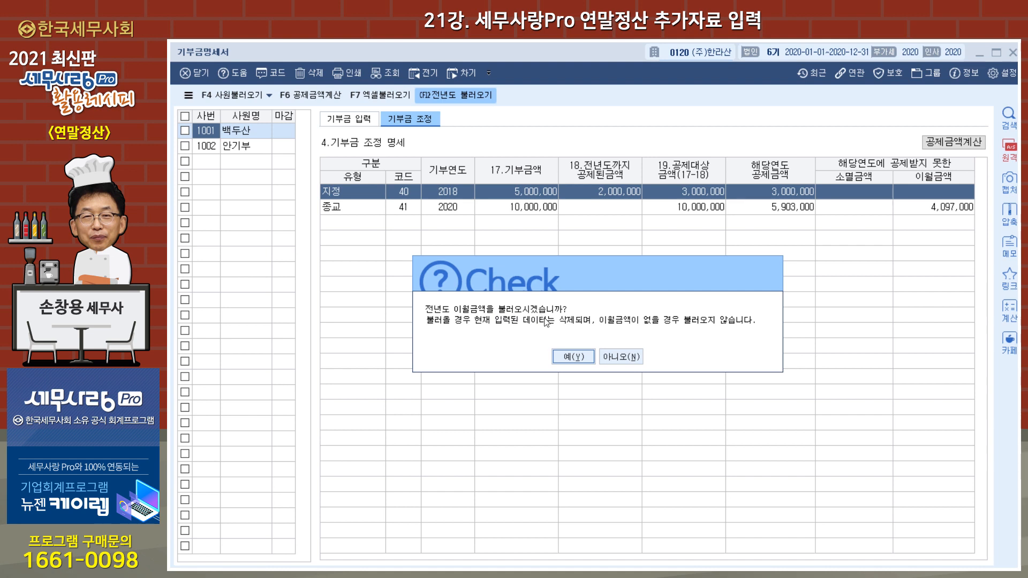
click(572, 364)
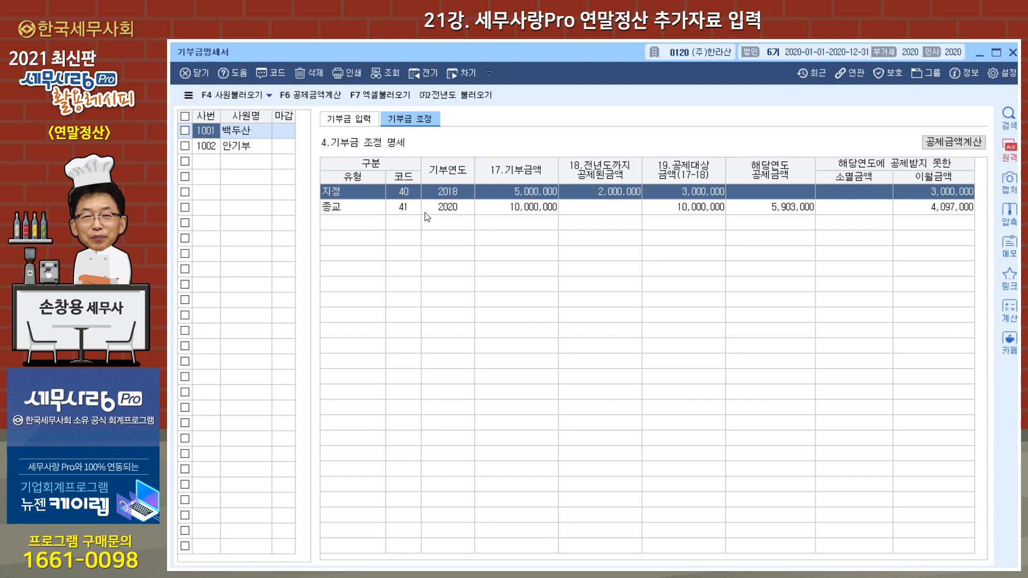
Step: Calculate the first employee's donation deductions from the loaded income and donation data, apply them to 기부금 조정, and save the calculation
click(953, 141)
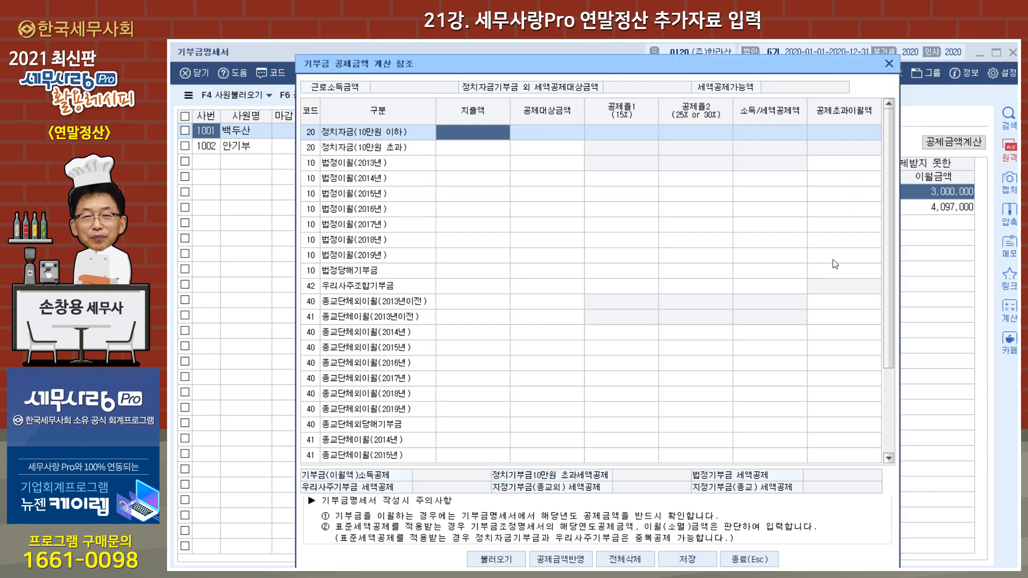
click(497, 559)
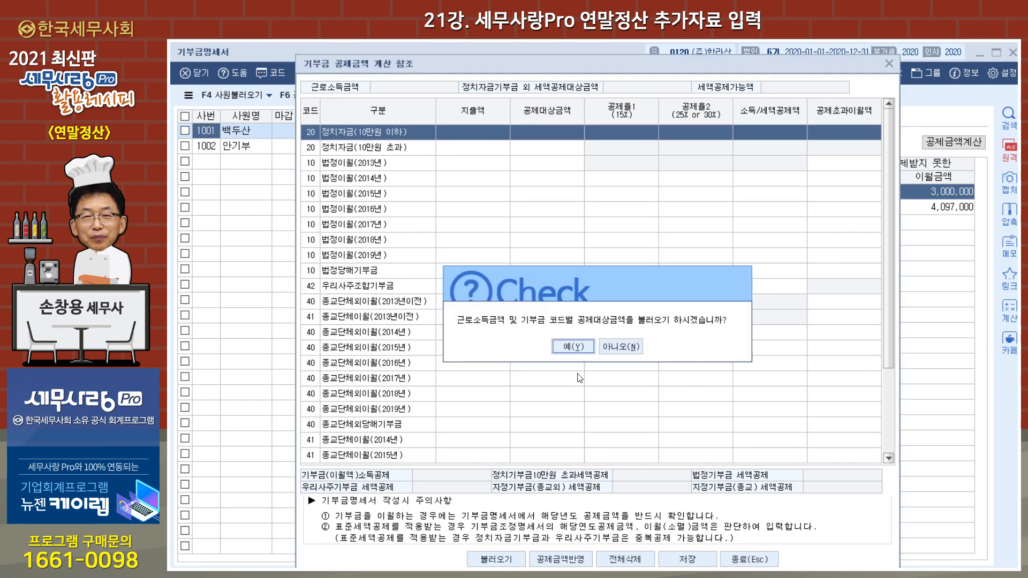
click(573, 346)
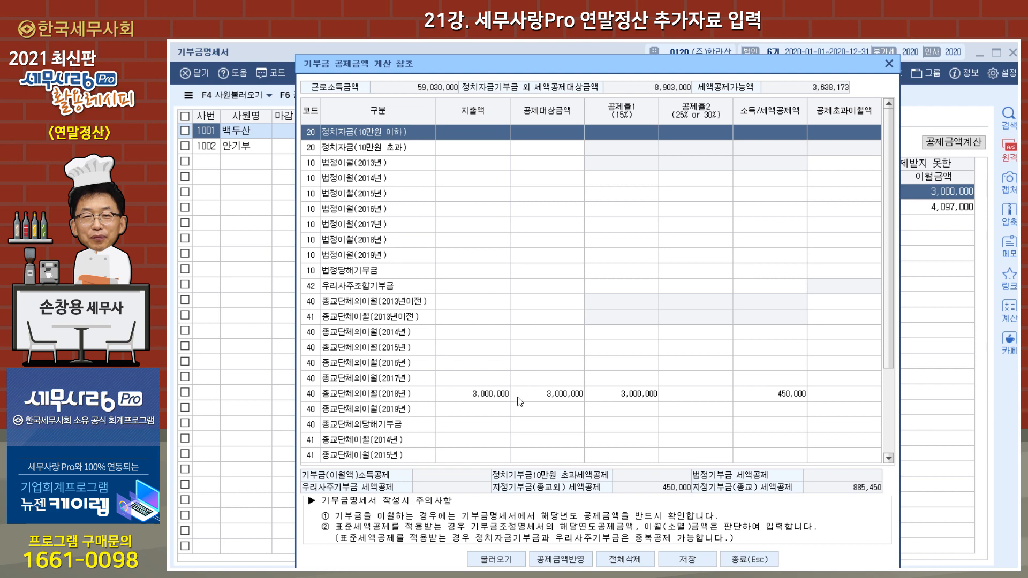
scroll(695, 384, down, 2)
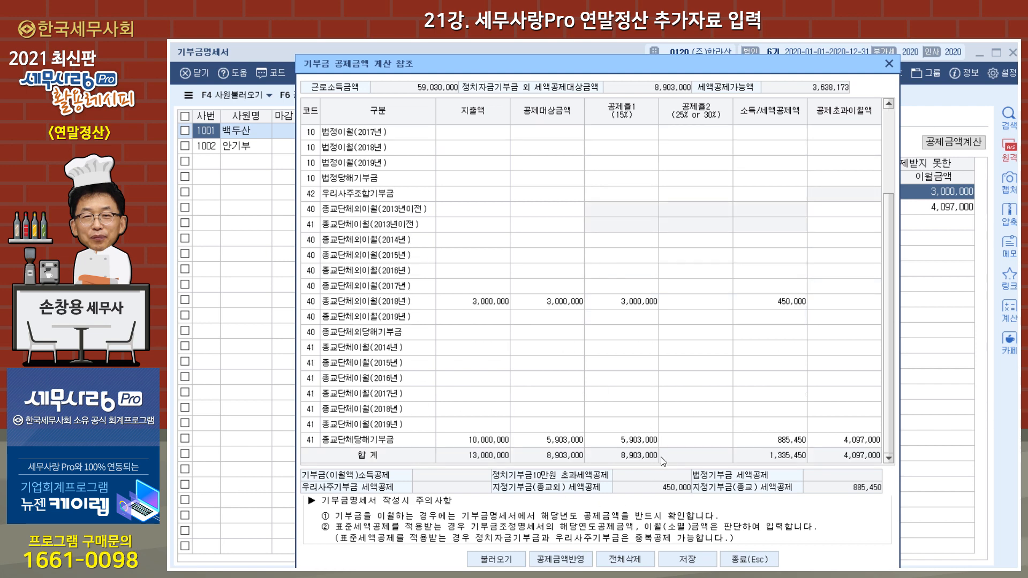
click(560, 559)
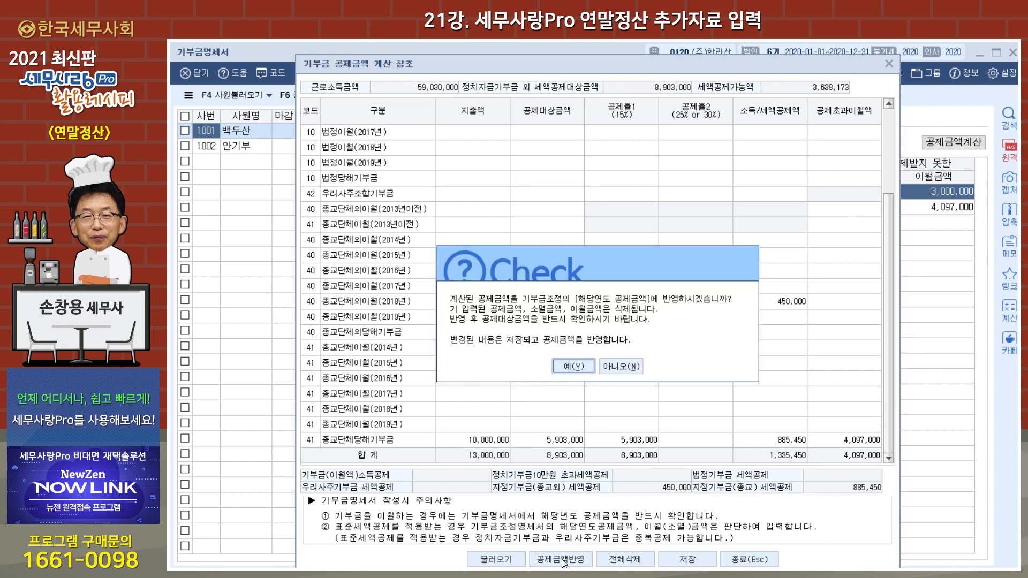
click(574, 367)
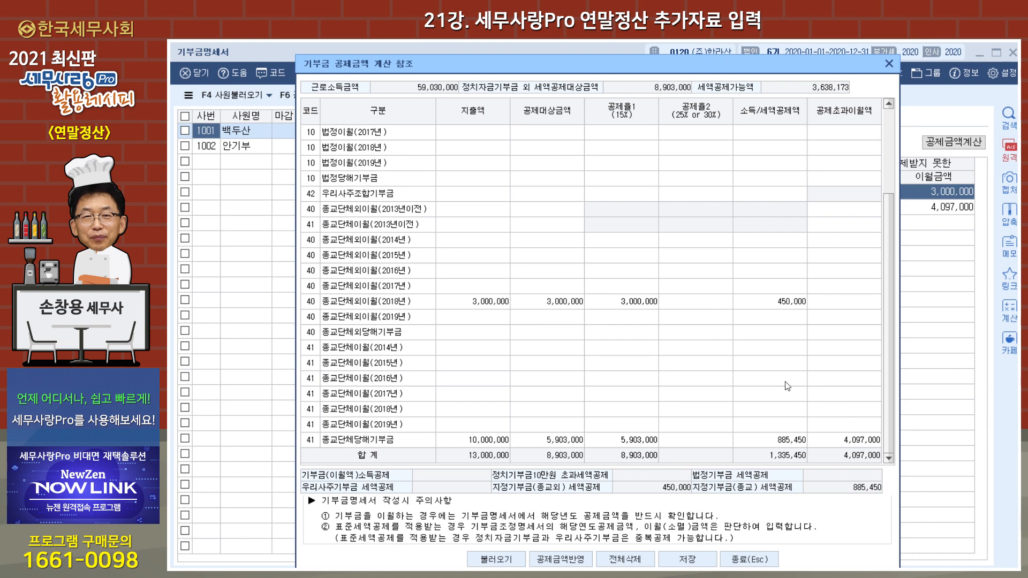
click(687, 559)
click(749, 560)
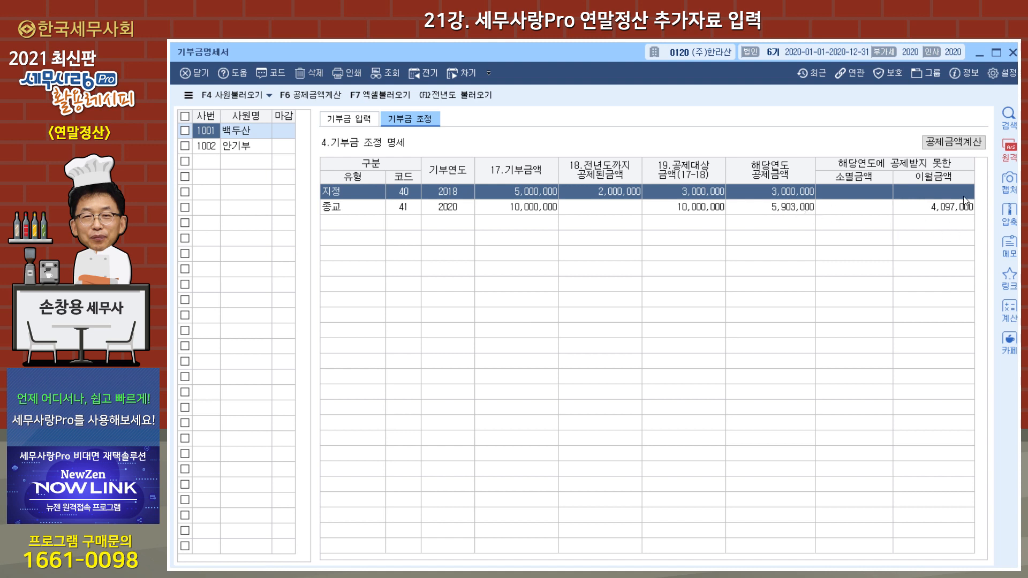
Step: Close 기부금명세서, return to 연말정산추가자료입력, and recheck the second employee's 신용카드 등 and 부양가족 entries
click(1012, 52)
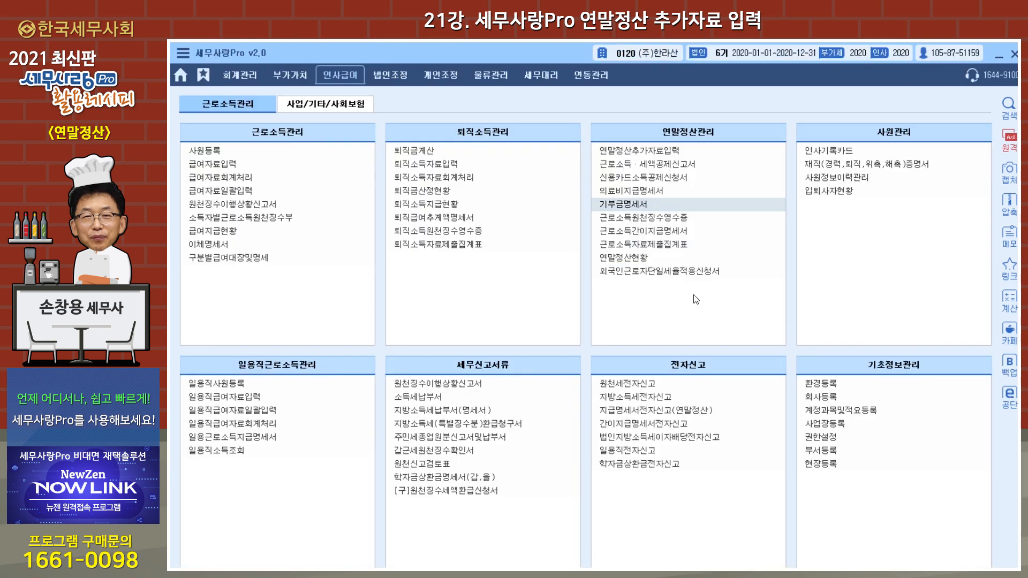
click(670, 151)
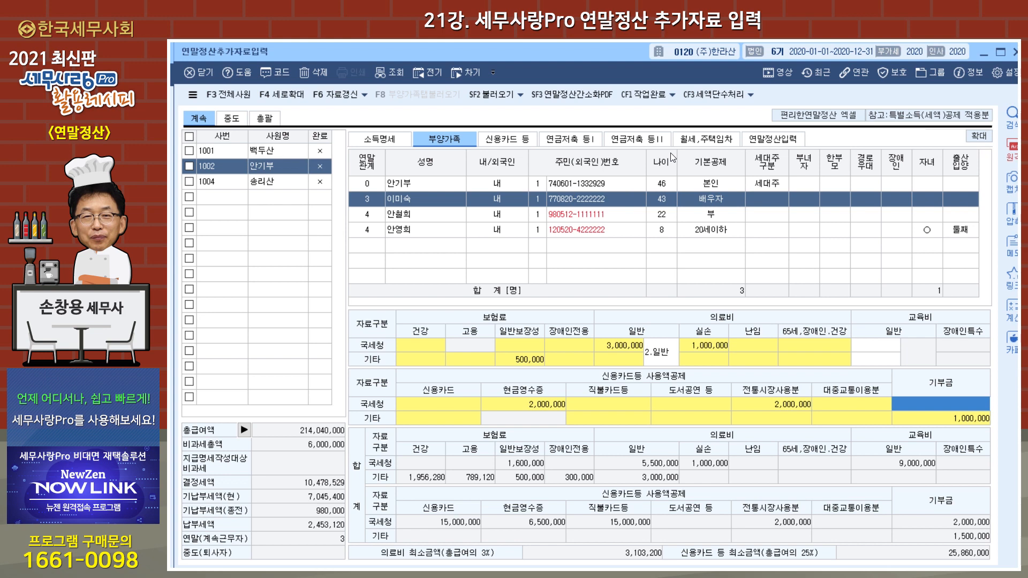
click(510, 140)
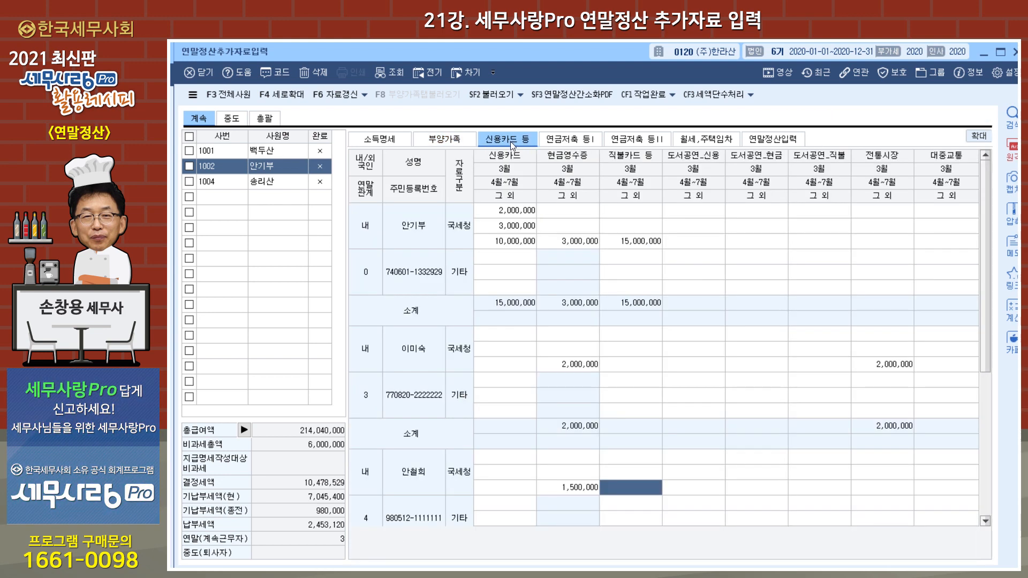
click(461, 144)
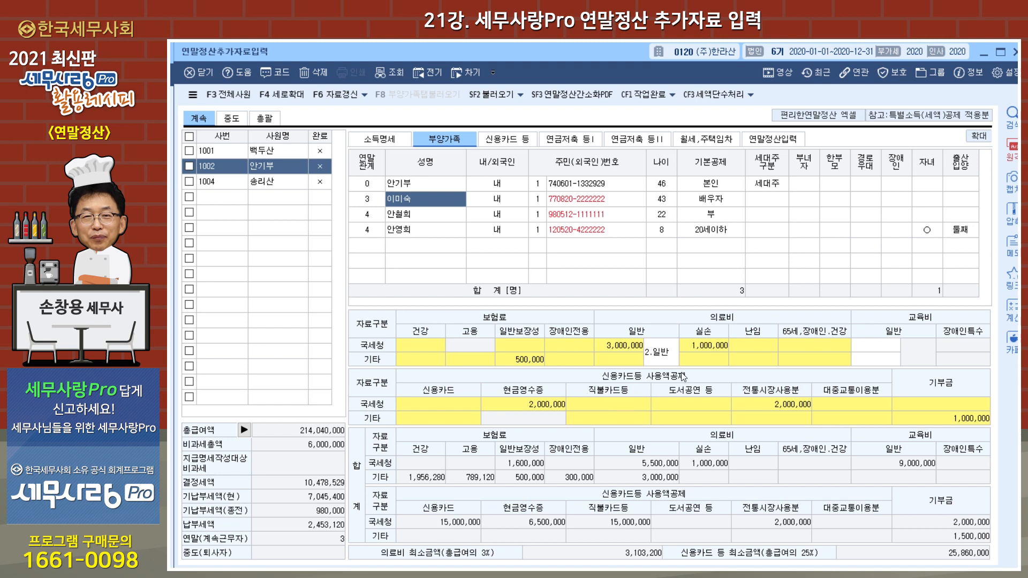
Step: Review the pension savings entries in 연금저축 등Ⅰ and the investment deduction sections in 연금저축 등Ⅱ
click(573, 143)
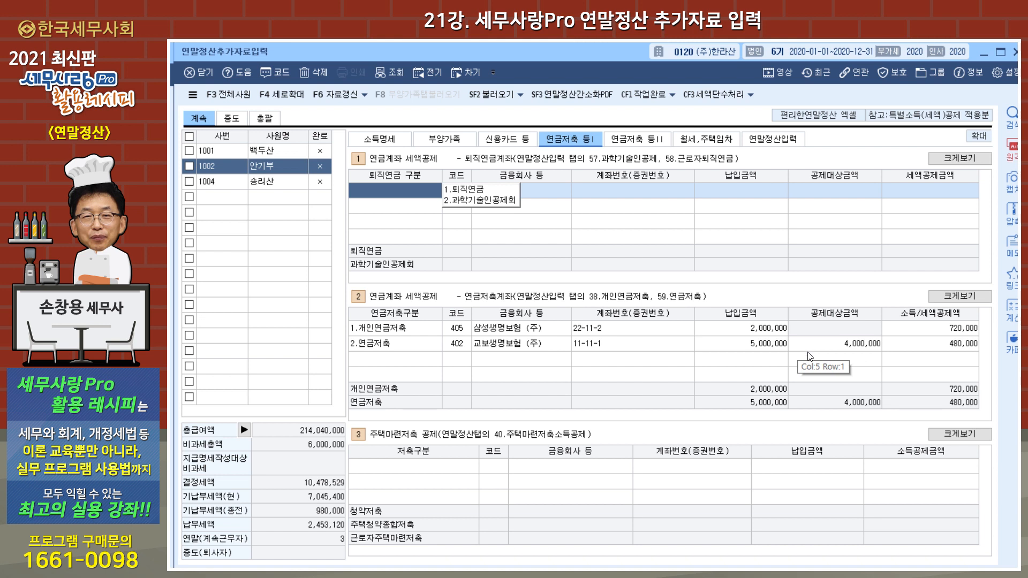
click(639, 140)
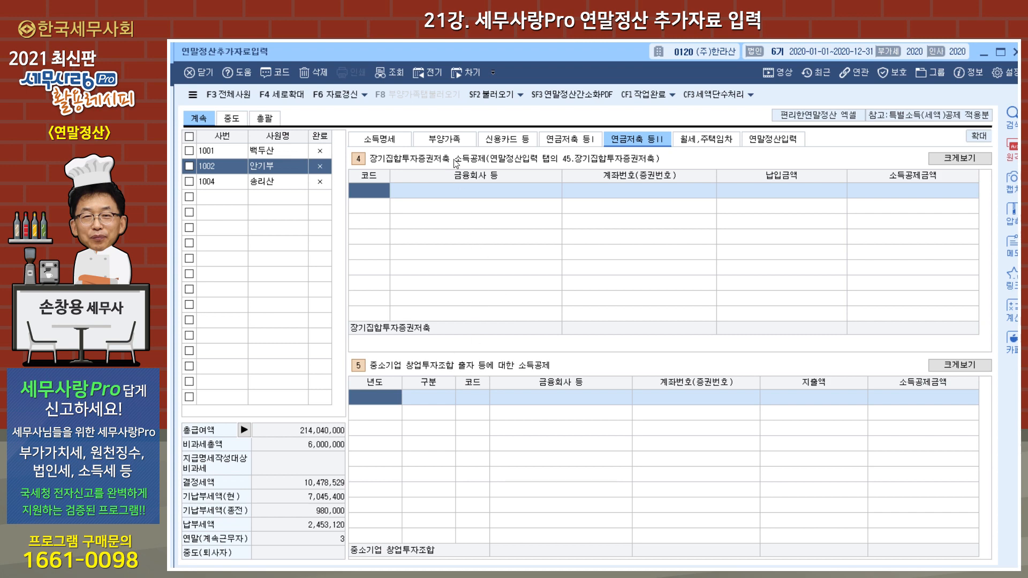
Step: Review the second employee's entry sections in order from 소득명세 through 월세,주택임차
click(384, 145)
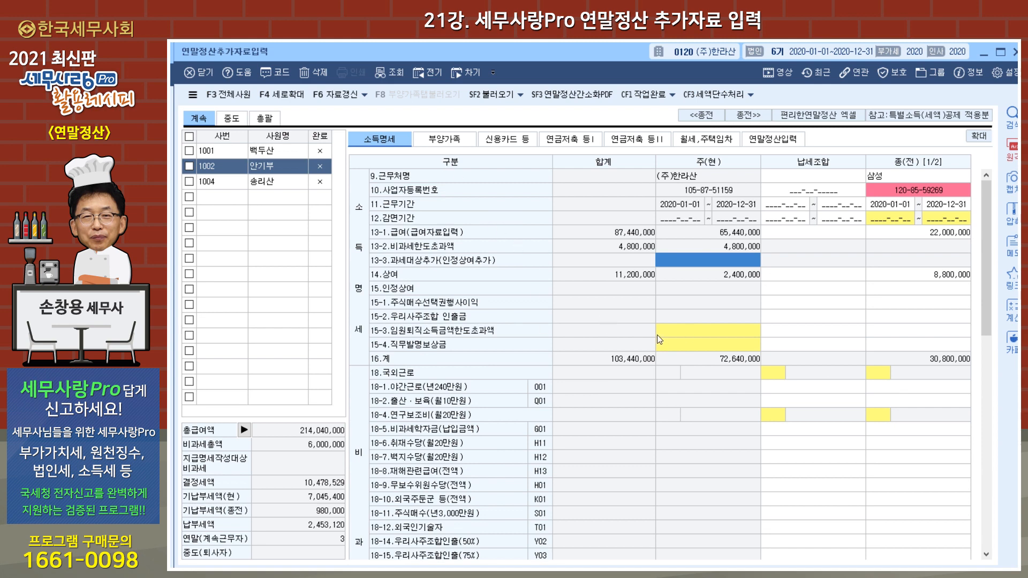
click(442, 143)
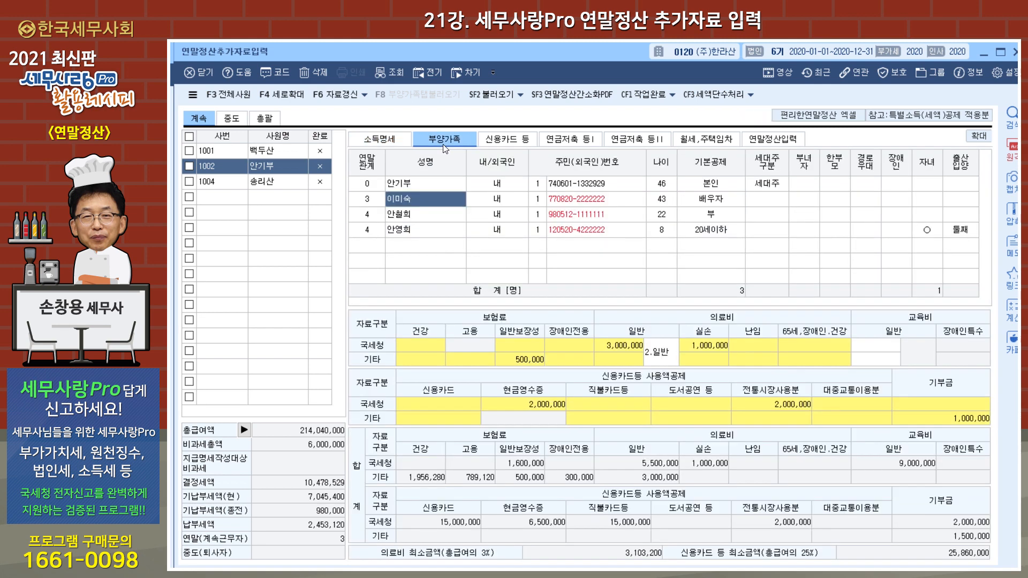
click(499, 142)
click(562, 141)
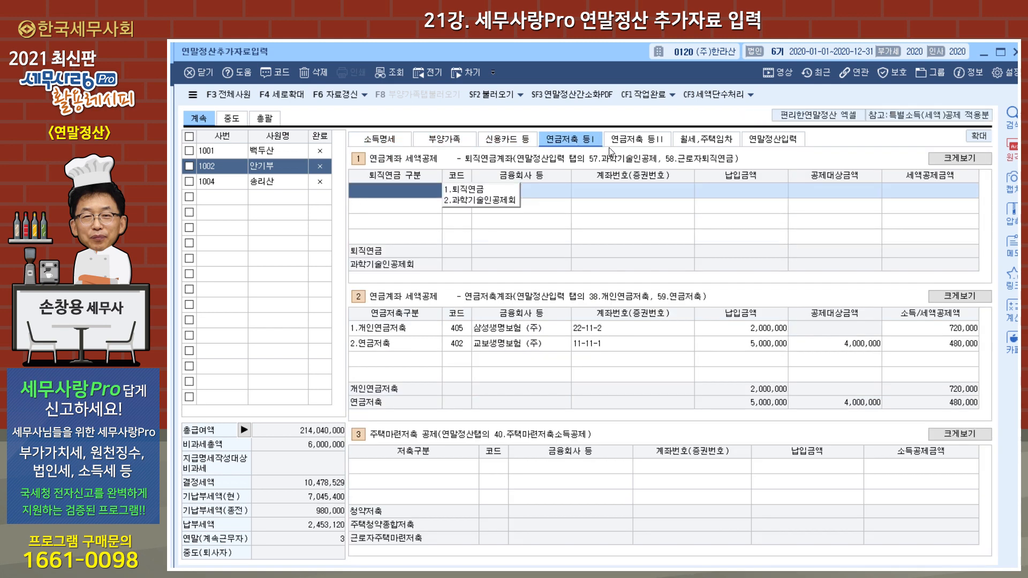
click(636, 142)
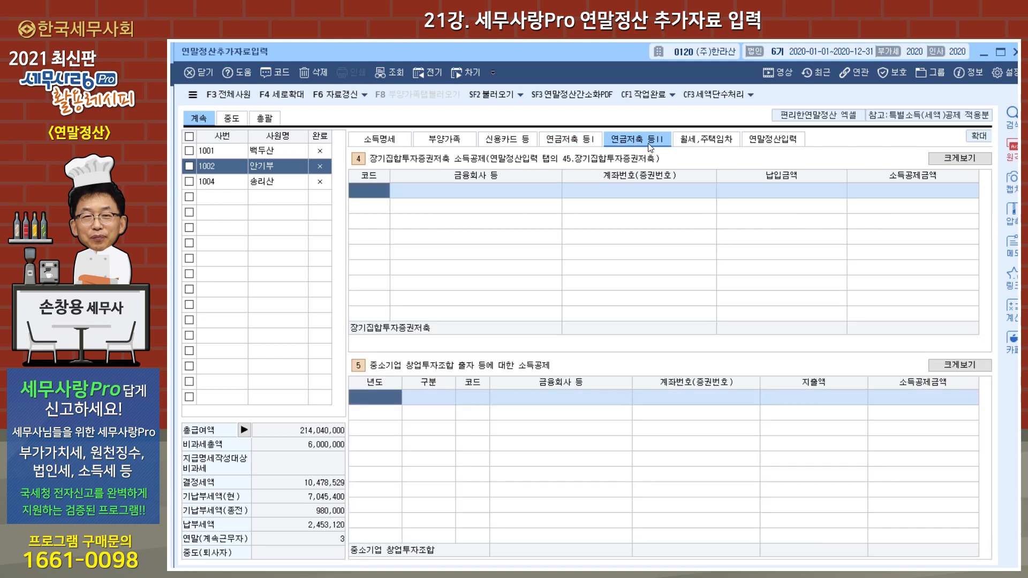
click(706, 141)
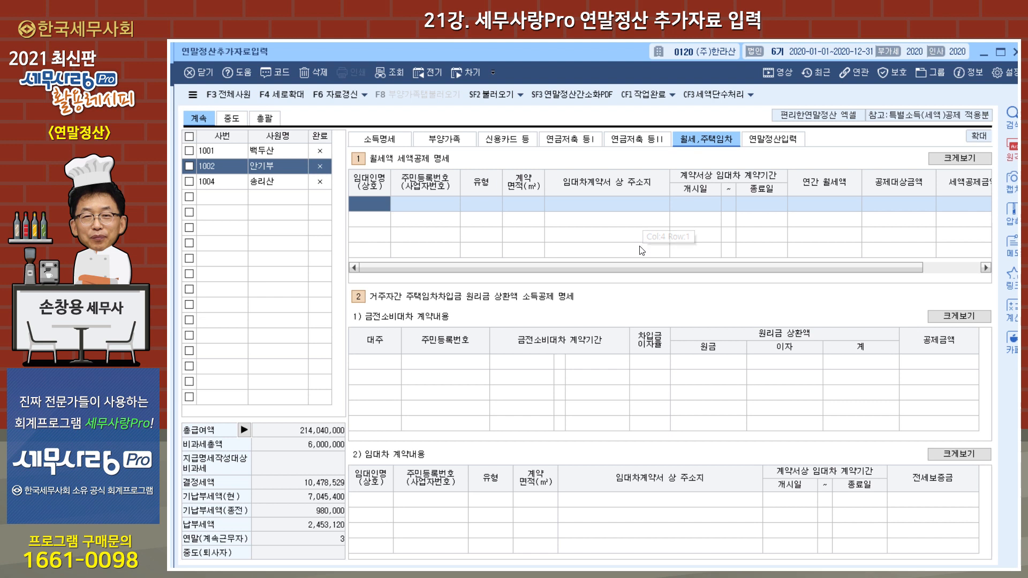
Step: Examine the third employee's monthly rent contract entry in 월세,주택임차 and the resulting 연말정산입력 sheet
click(278, 182)
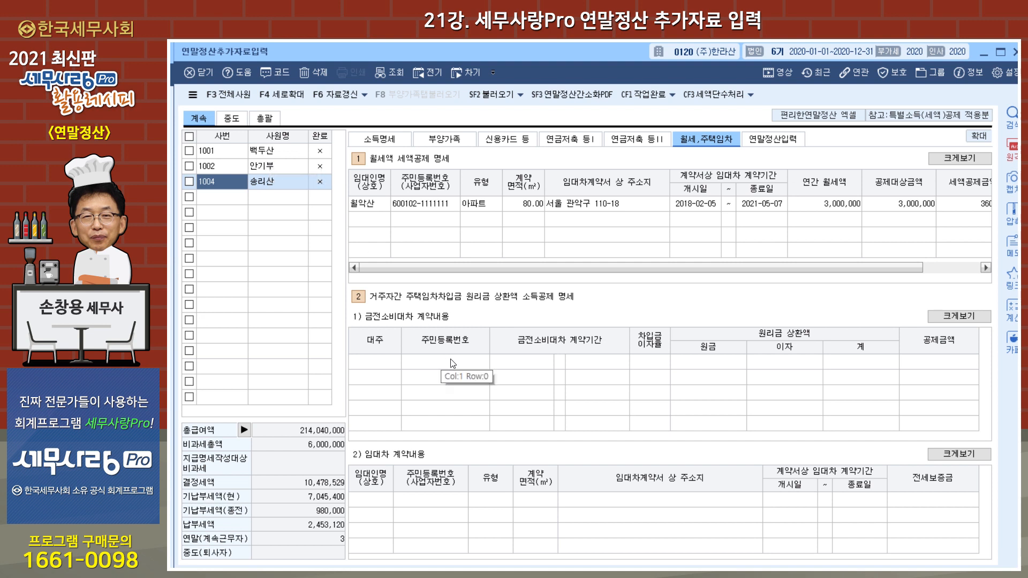
click(364, 206)
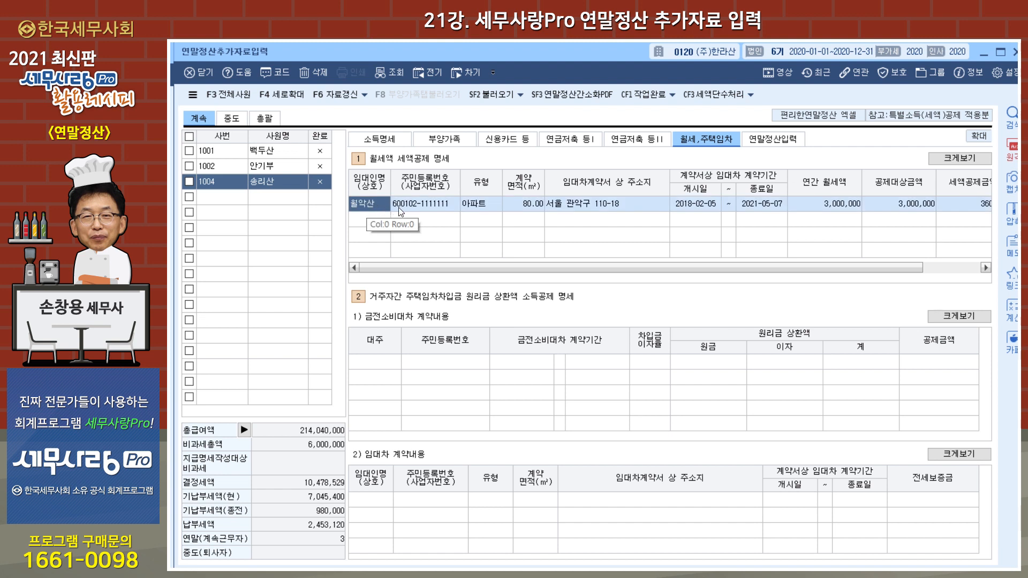
click(486, 209)
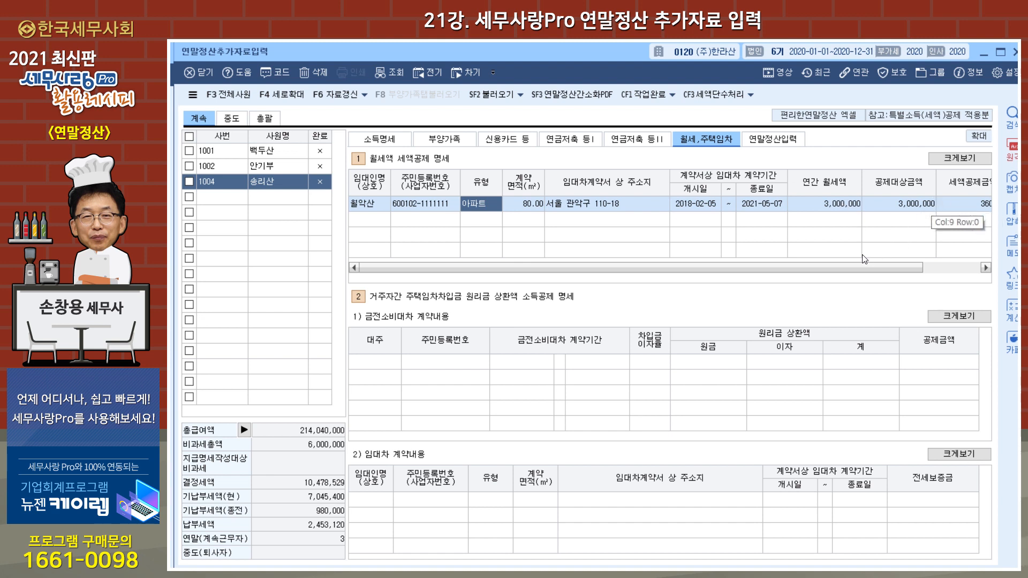
click(774, 140)
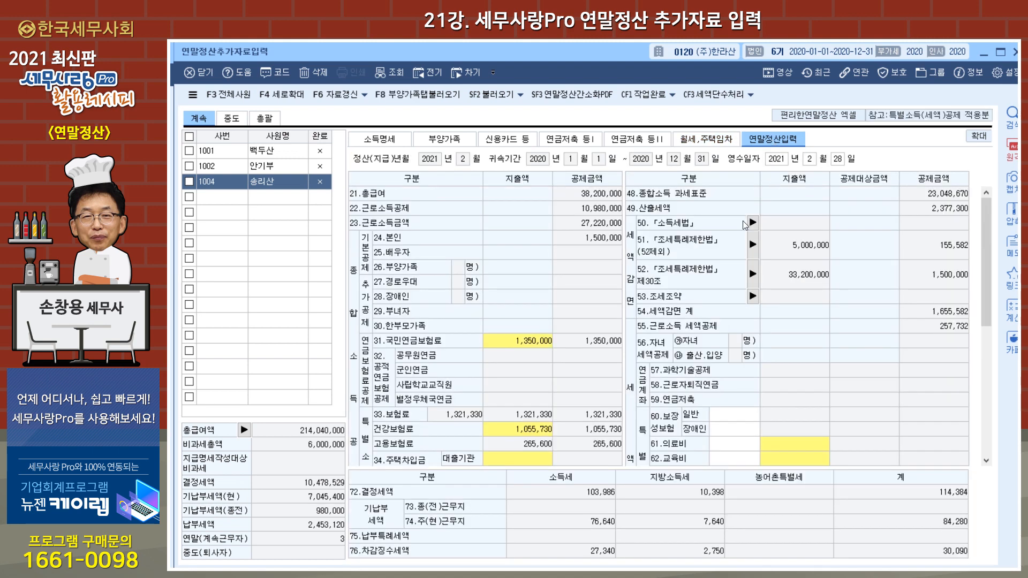
Step: Recheck the second employee's 부양가족, 신용카드 등, 연금저축 등Ⅰ and 월세,주택임차 data against 연말정산입력
click(274, 171)
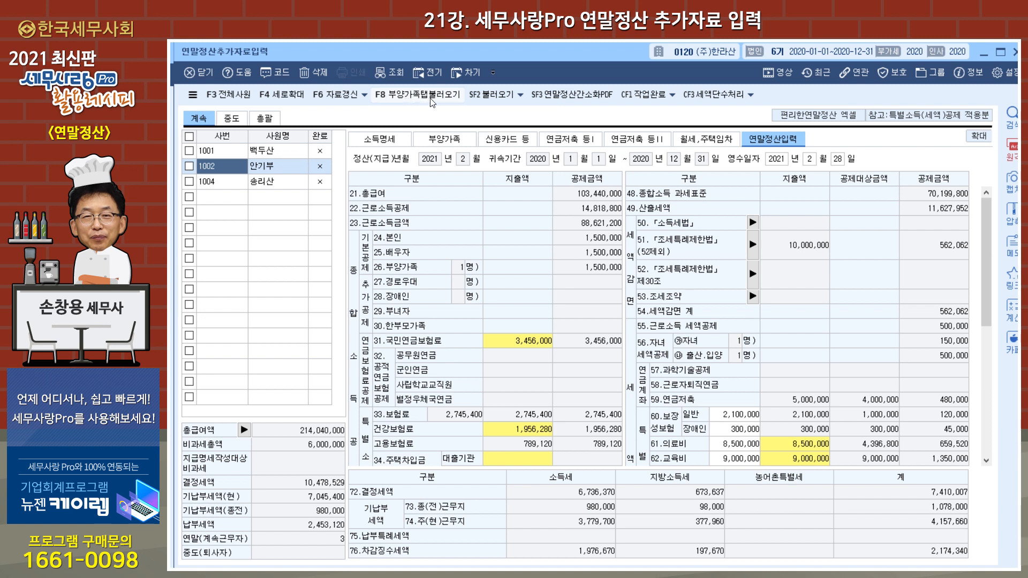
click(443, 143)
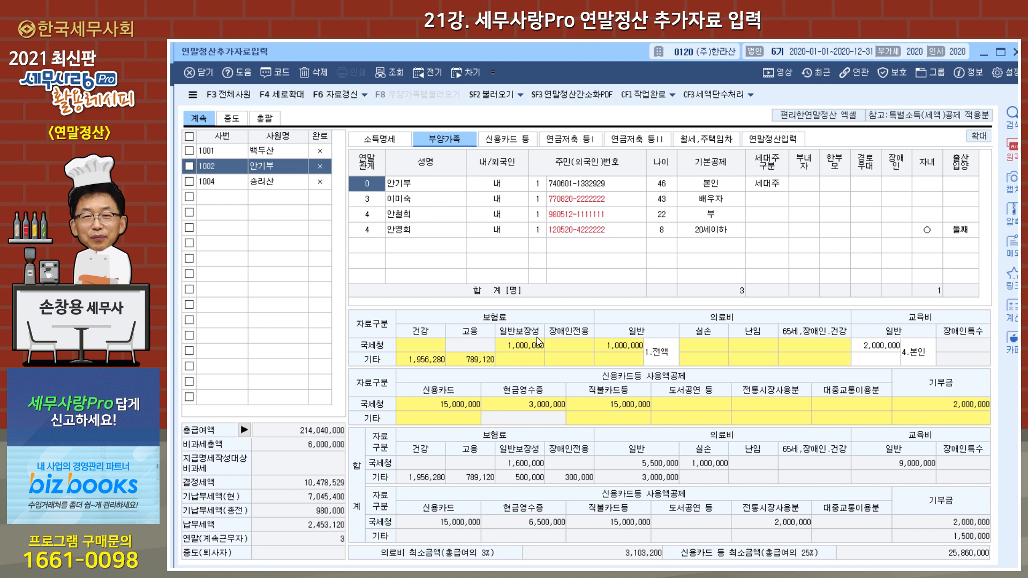
click(514, 140)
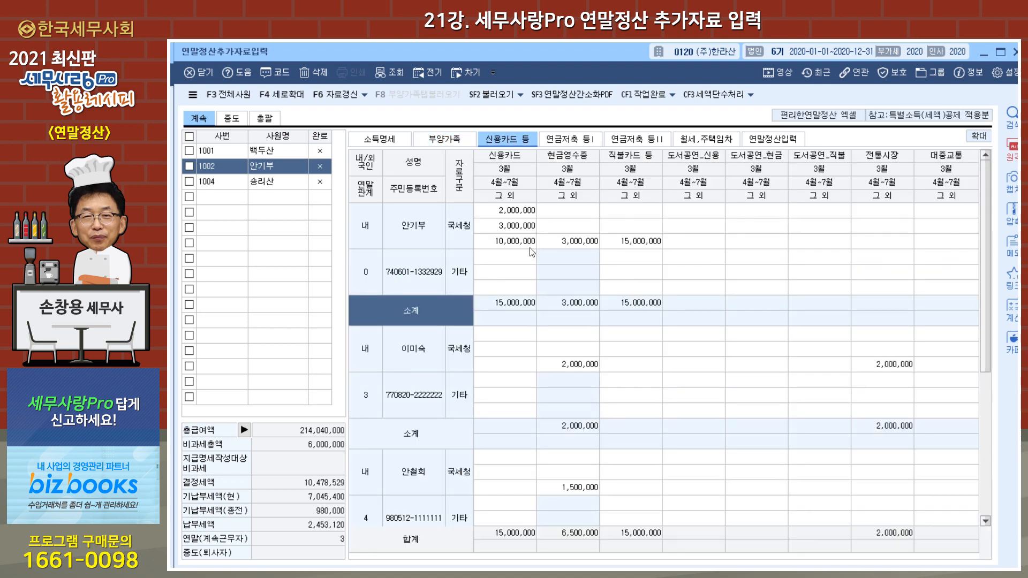
click(572, 140)
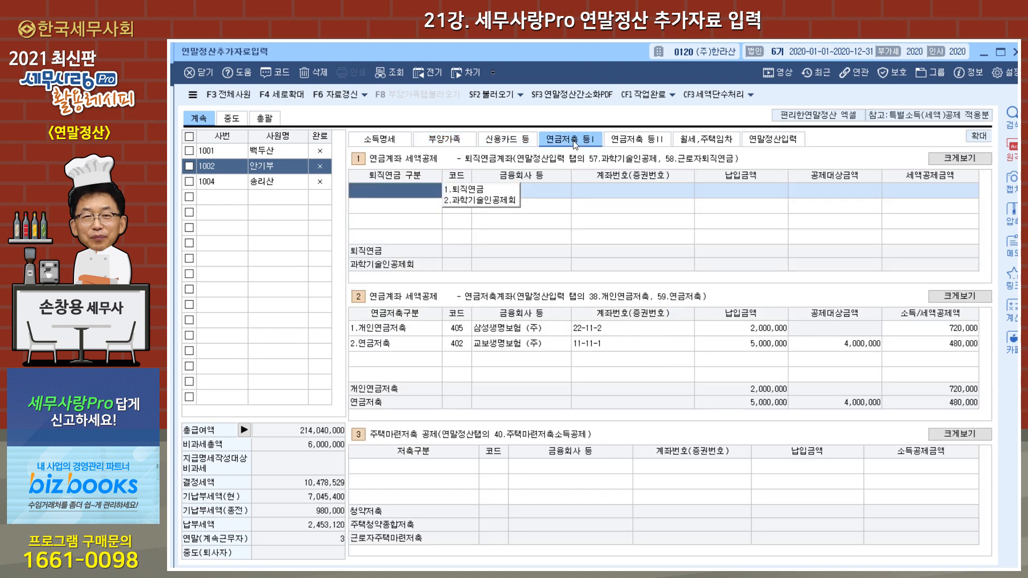
click(706, 141)
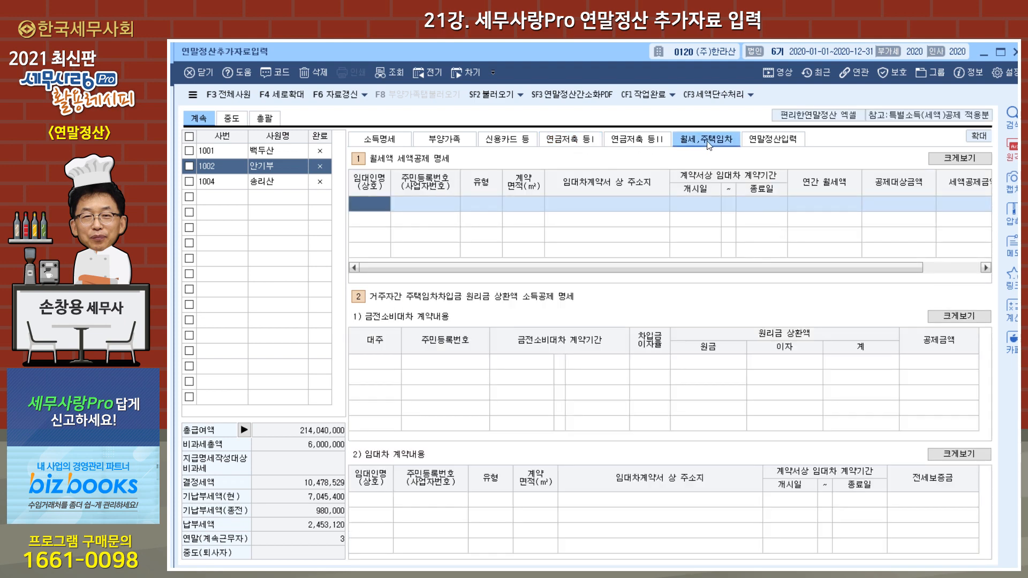
click(773, 143)
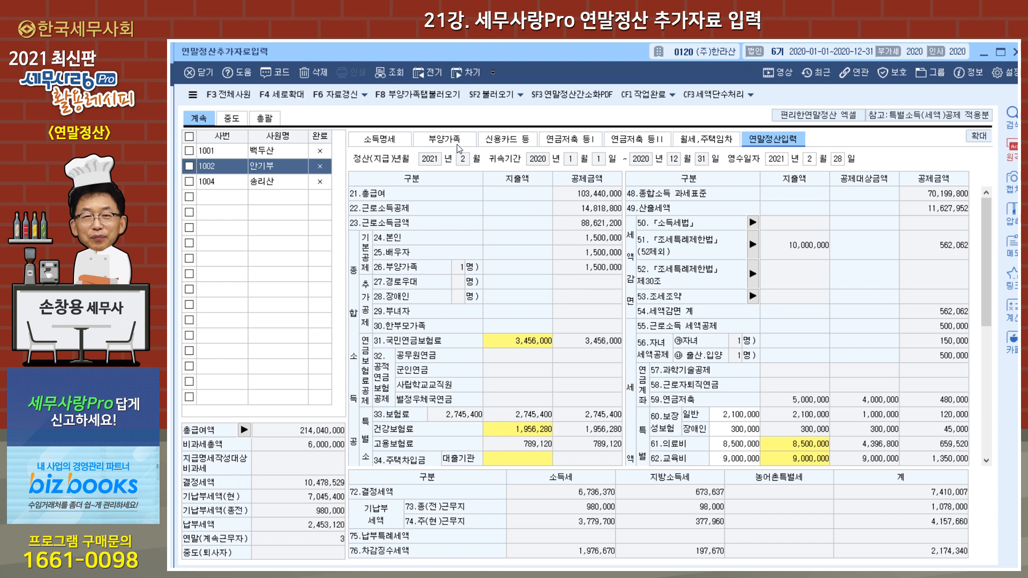
Step: Load the second employee's 부양가족 expenditure data into the 연말정산입력 items
click(189, 166)
click(396, 95)
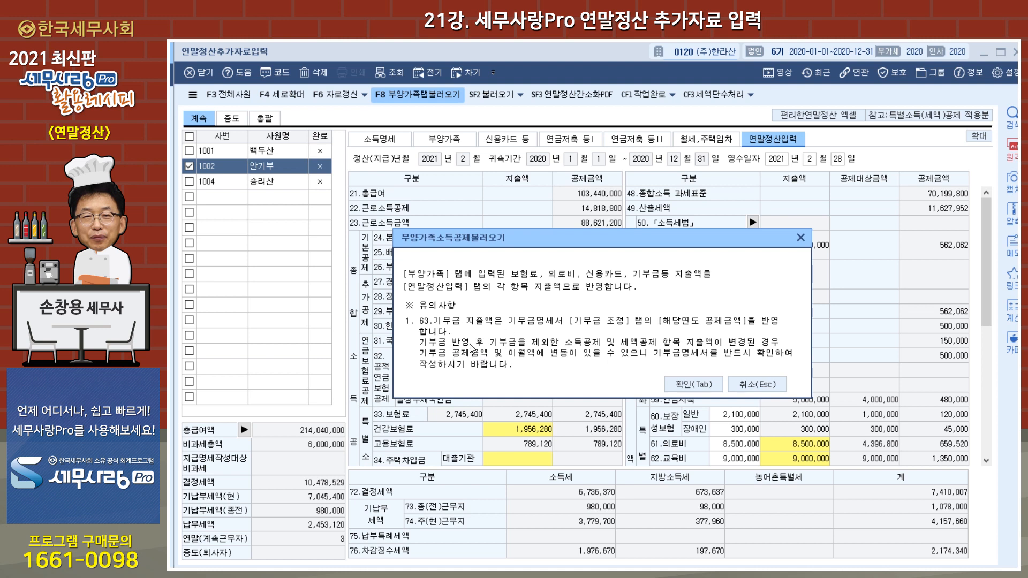
click(692, 385)
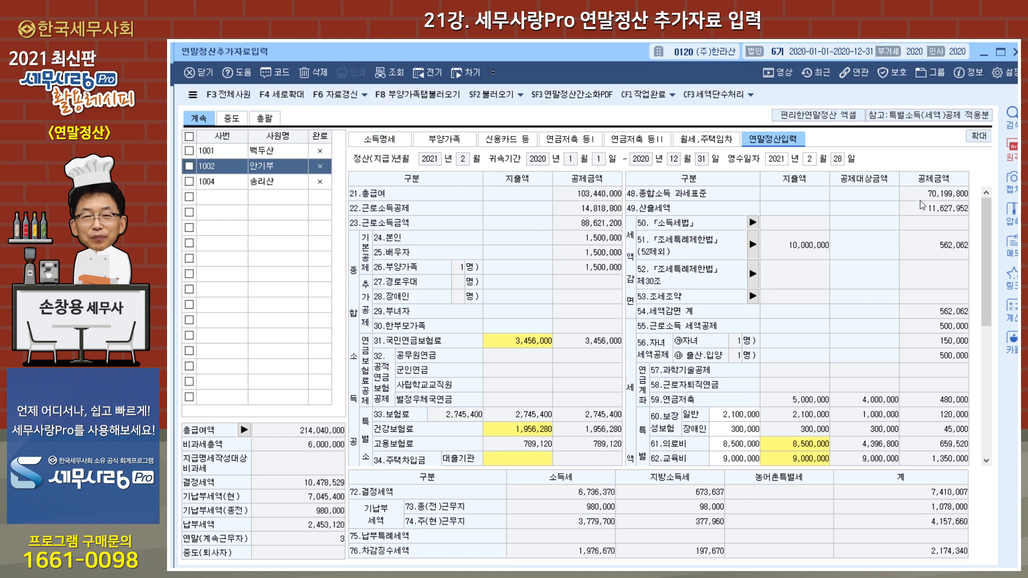
Step: Examine the 보험료 breakdown behind 31.국민연금보험료 in the second employee's 연말정산입력
drag(985, 233, 979, 295)
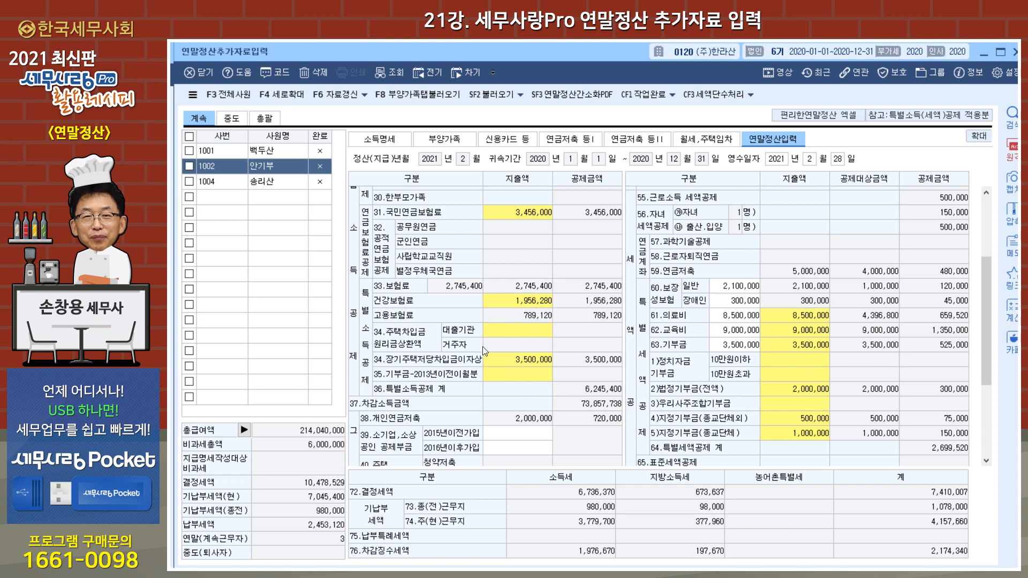
click(527, 214)
scroll(527, 218, up, 3)
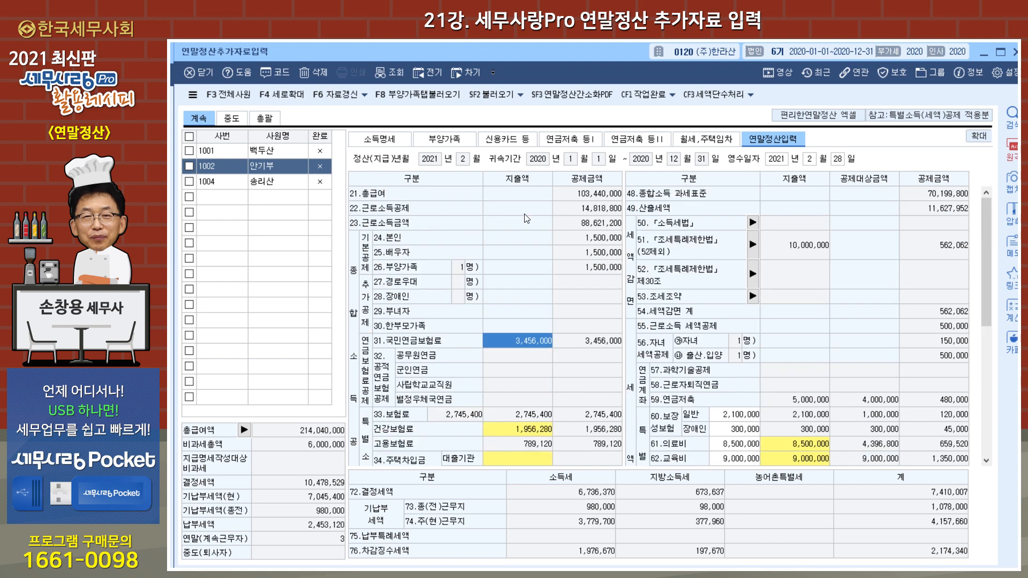
double_click(518, 342)
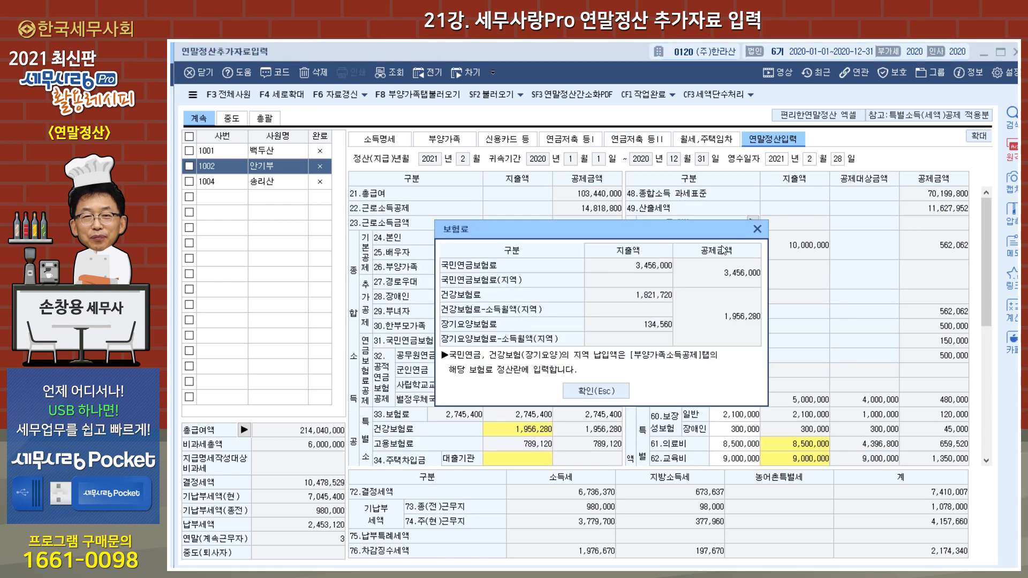
click(757, 230)
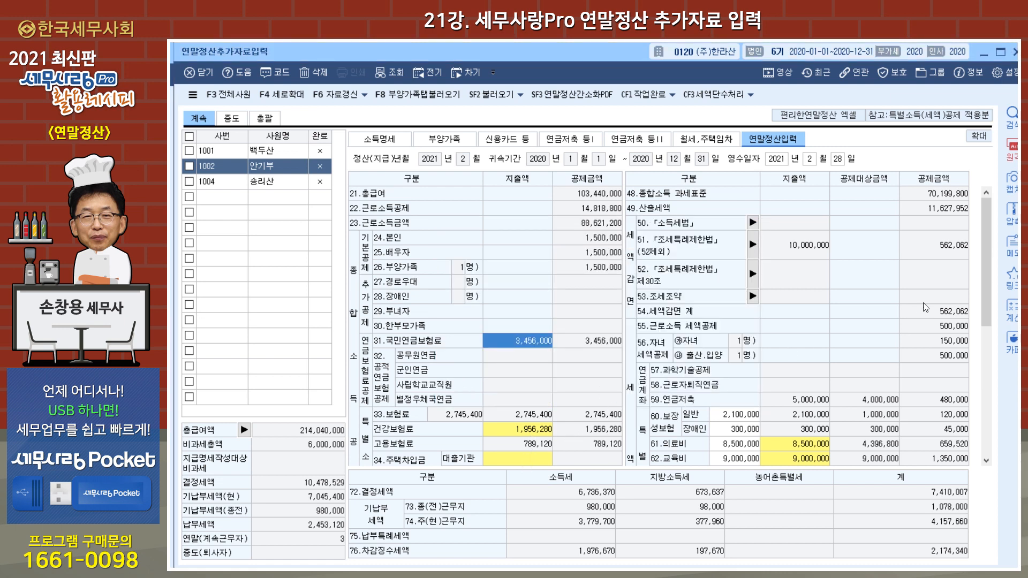
Step: In 주택자금, enter 3,500,000 for the post-2015, 15년 이상 고정OR비거치 loan, clear the 기타대출 amount, and confirm
drag(982, 285, 982, 321)
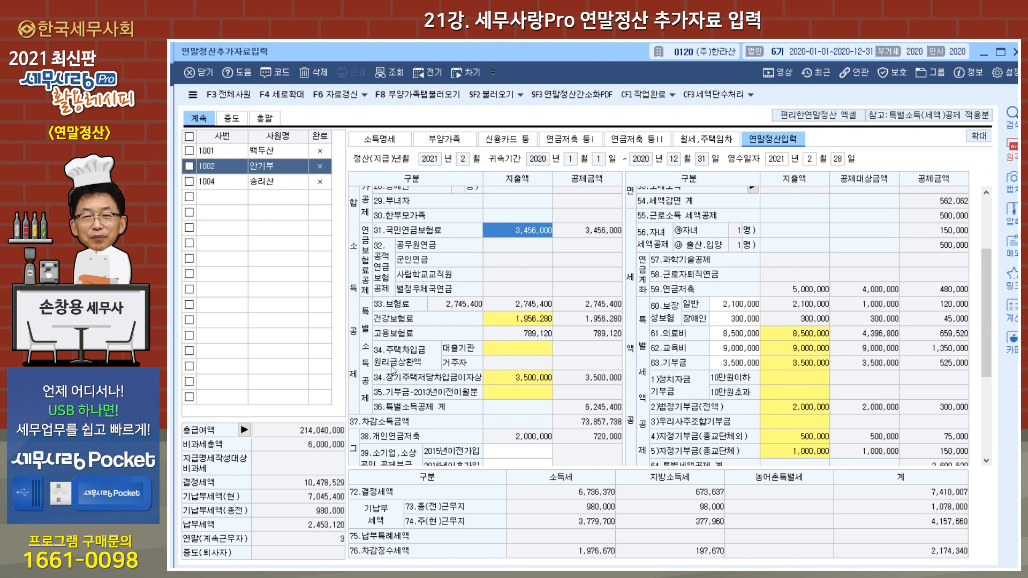
click(504, 349)
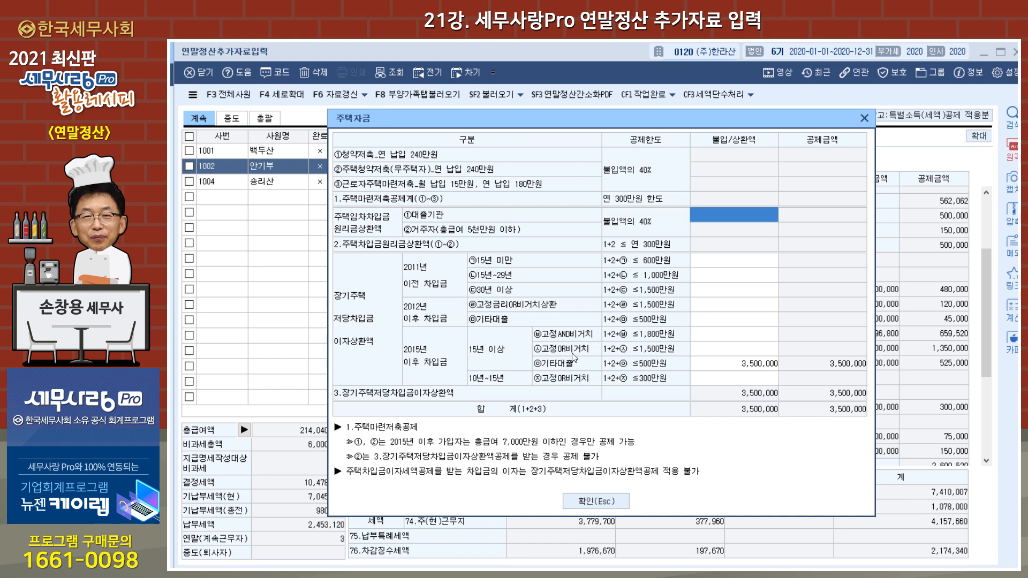
click(745, 355)
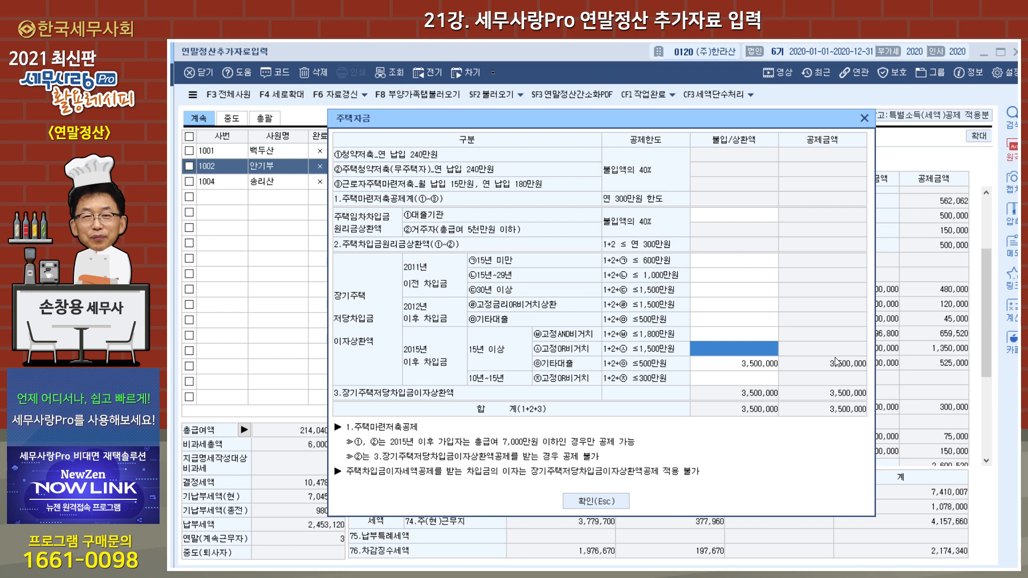
text(3,500,000)
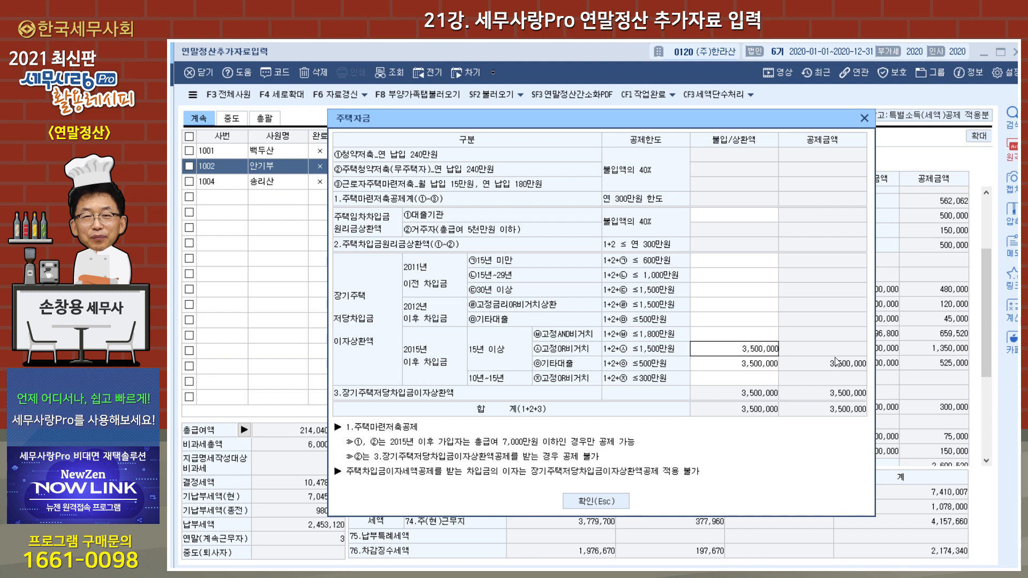
key(Return)
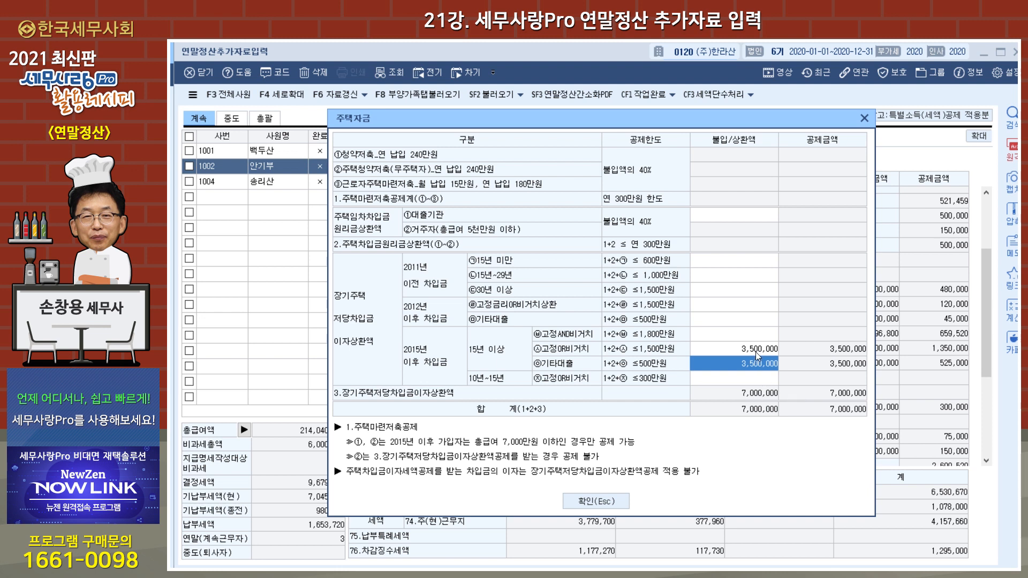
key(Delete)
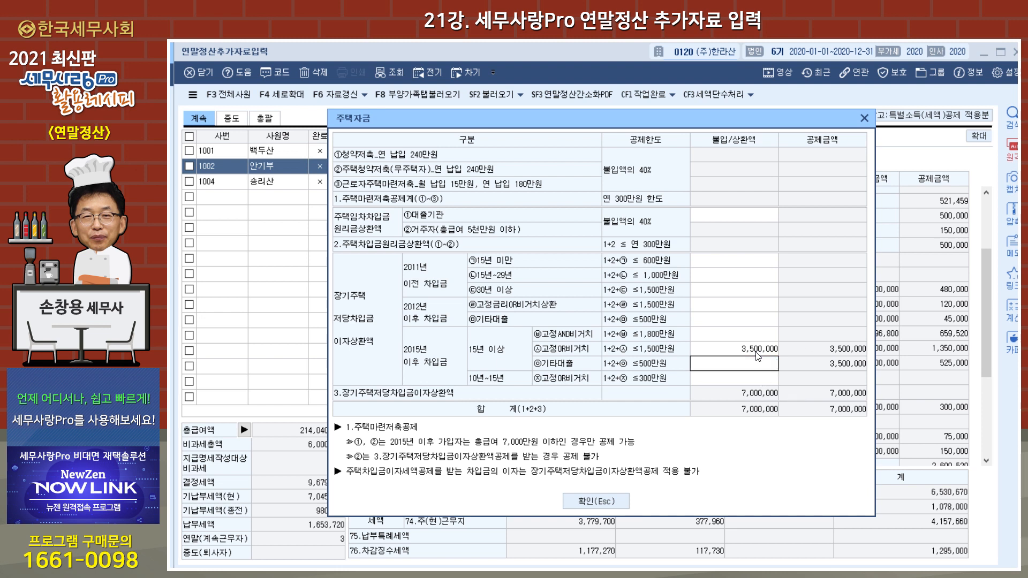
key(Return)
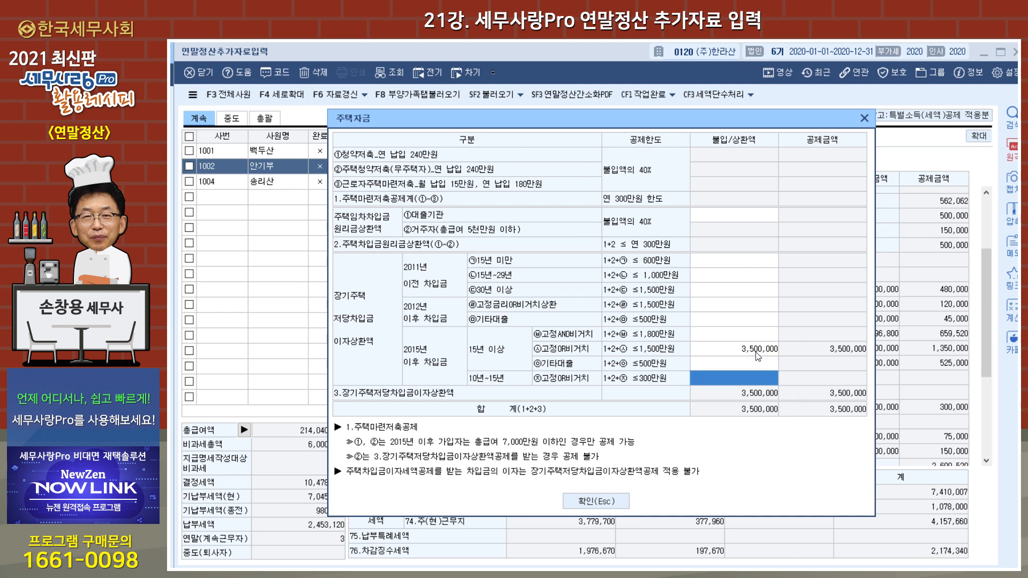
click(605, 499)
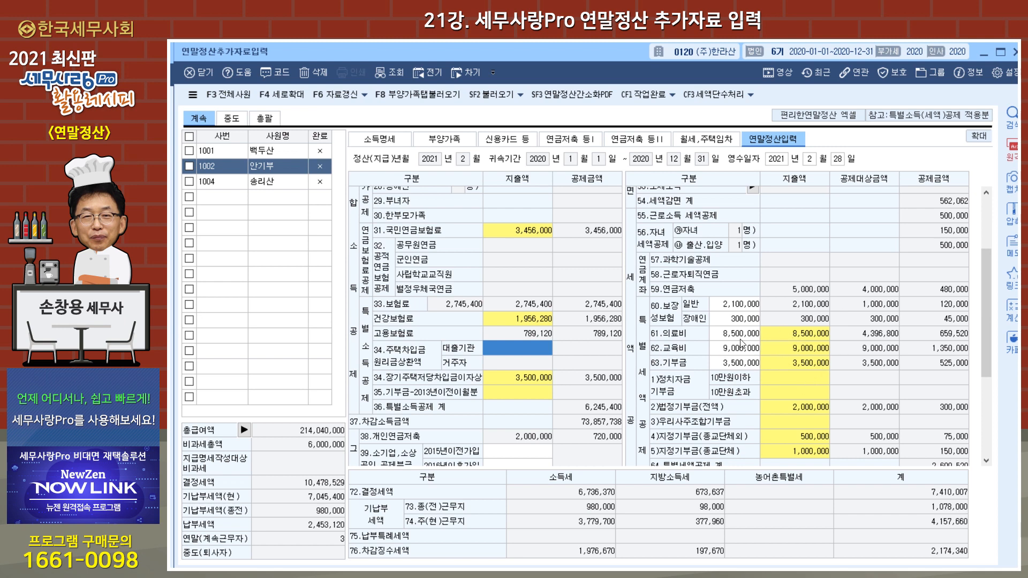
Step: Examine the second employee's 61.의료비 breakdown and the deduction calculation for 42.신용카드 등 사용액
click(798, 334)
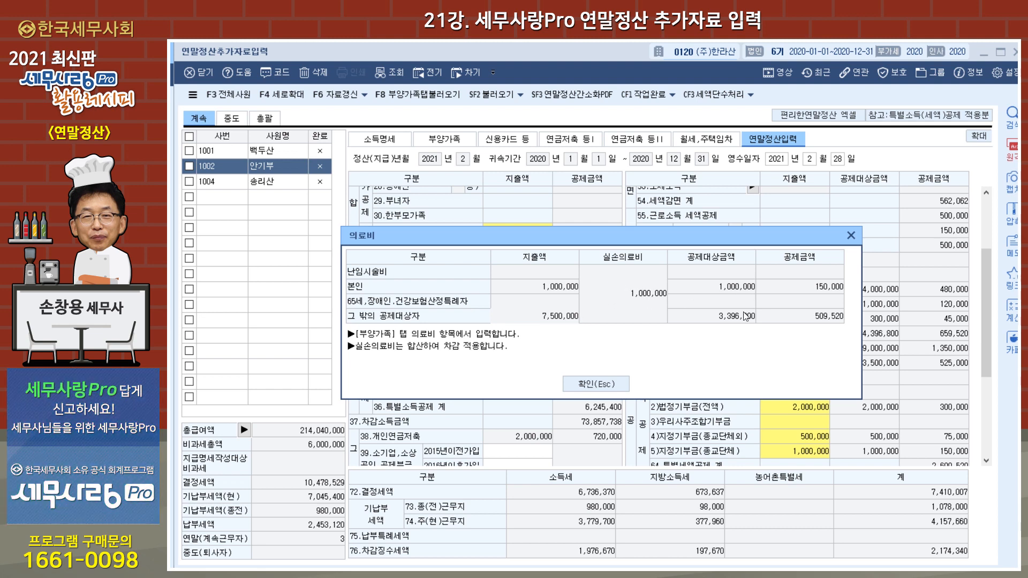
click(597, 385)
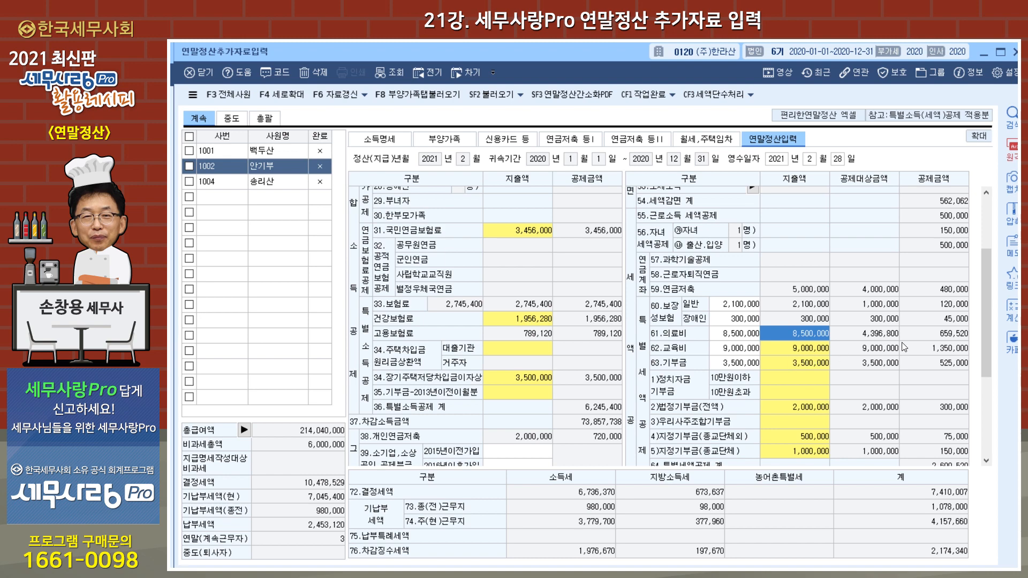
drag(984, 322, 987, 412)
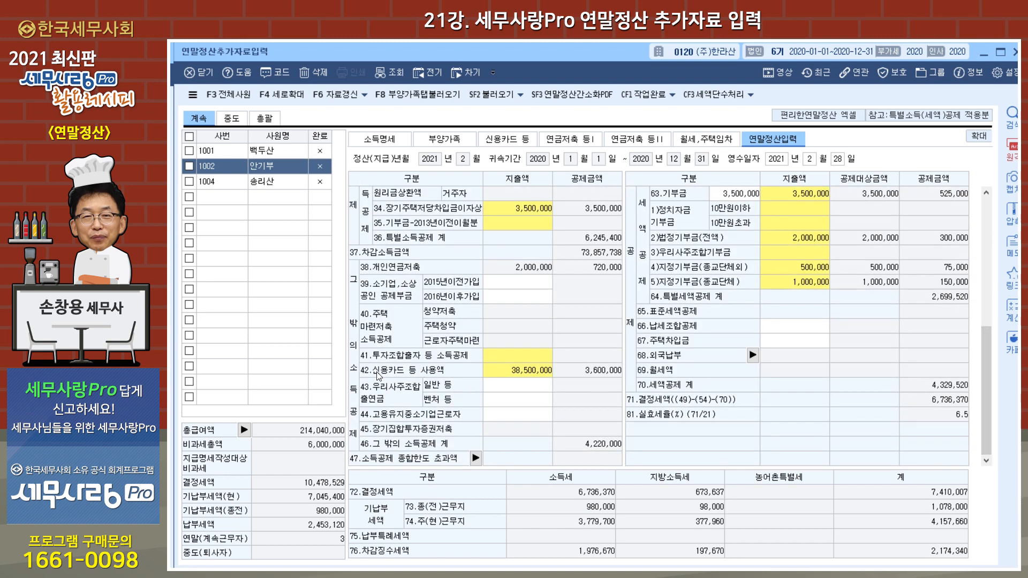
double_click(525, 372)
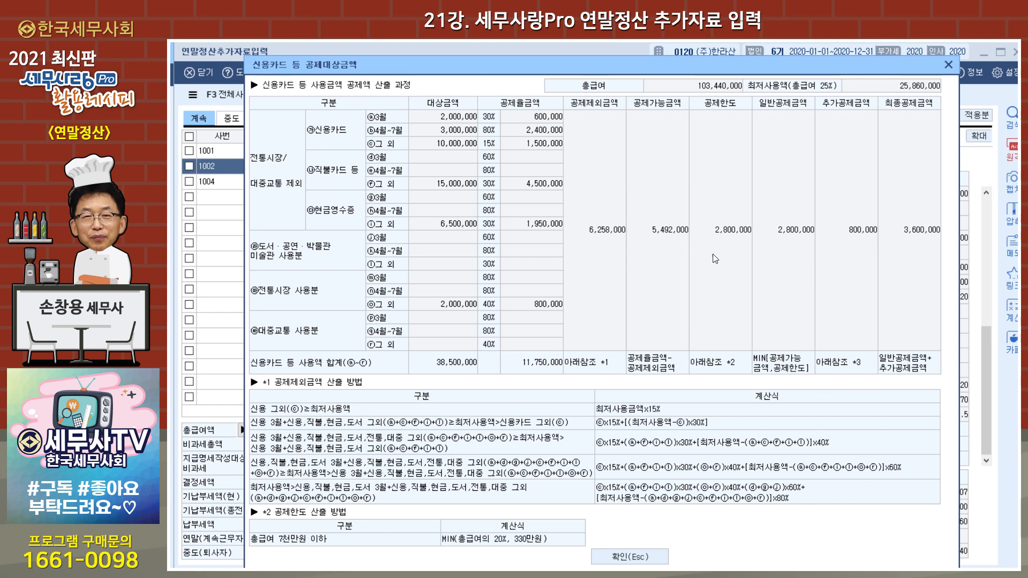
click(649, 558)
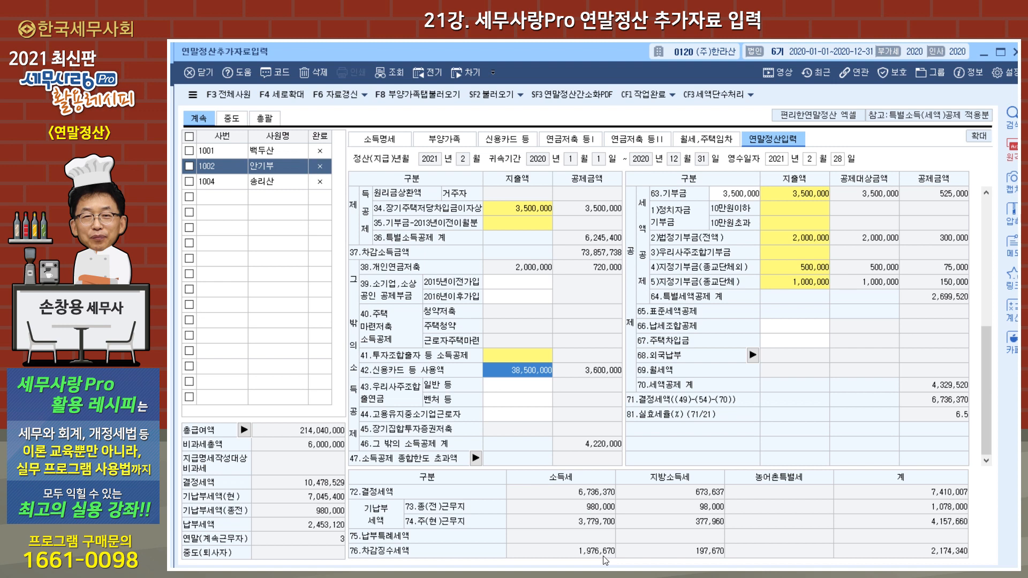
Step: Display the third employee's 연말정산입력 to check the 69.월세액 tax credit
click(286, 184)
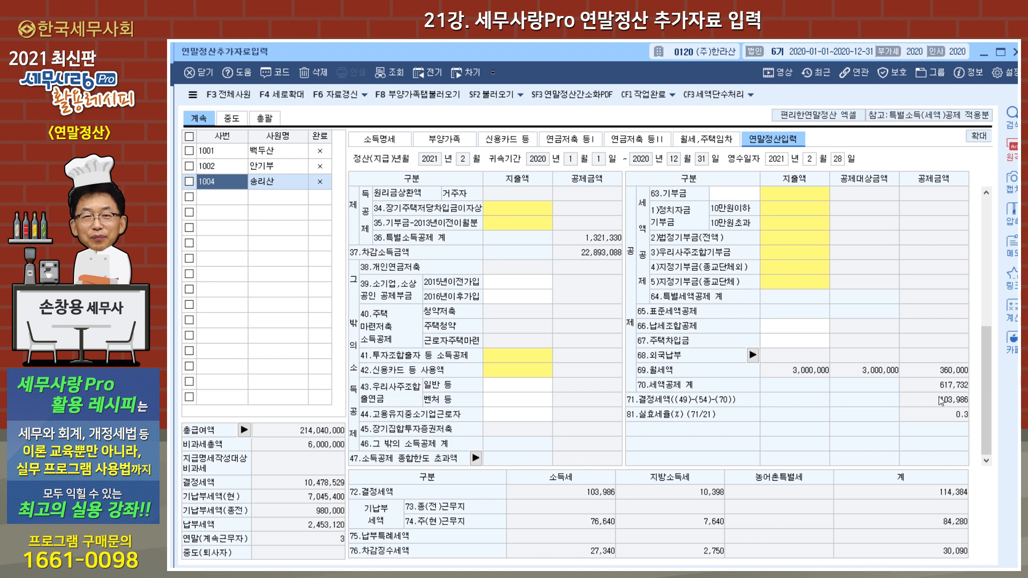
Step: Check the third employee's 69.월세액 credit against the rental contract entry in 월세,주택임차
drag(986, 386, 981, 246)
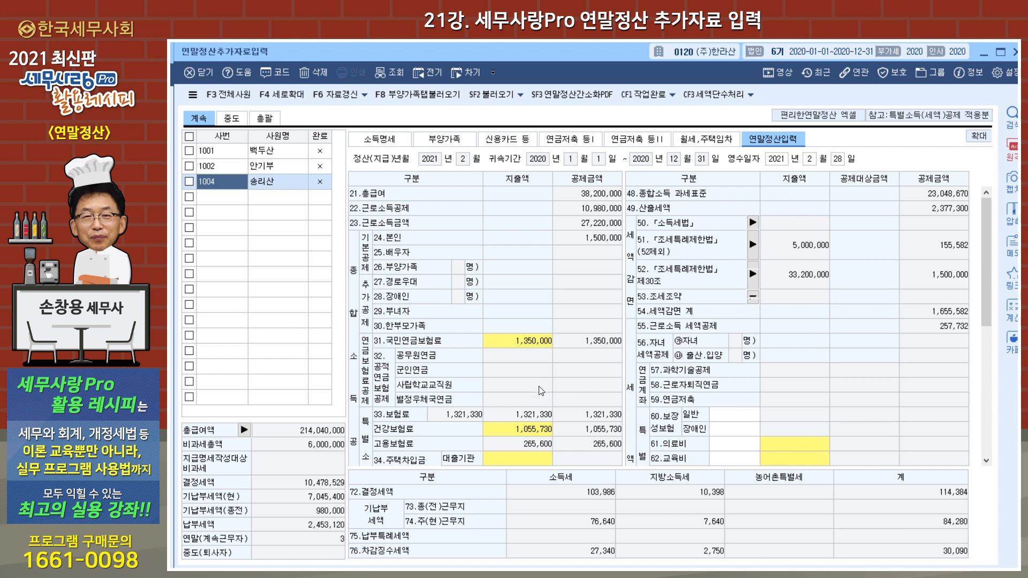
scroll(541, 391, down, 5)
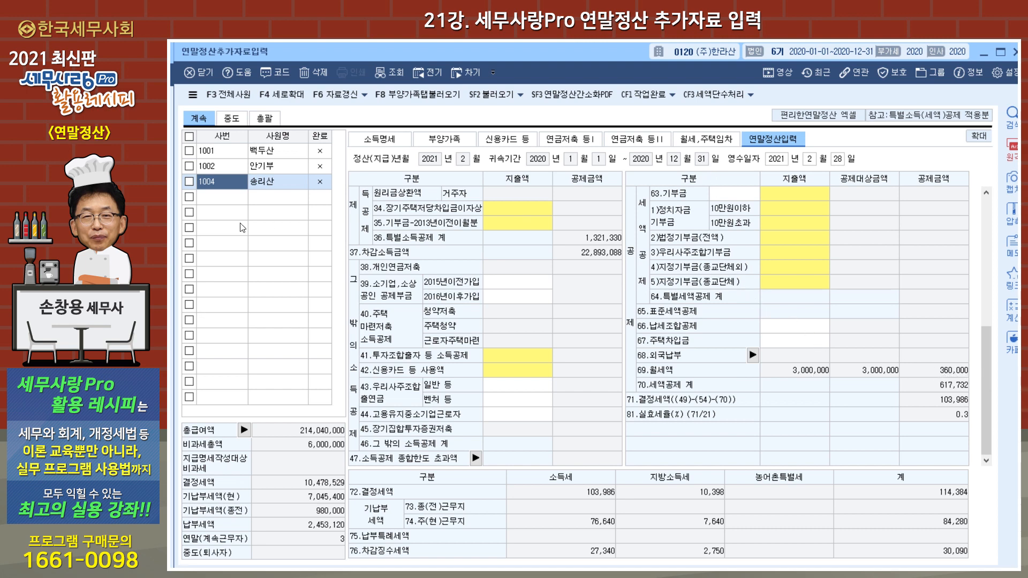
click(697, 140)
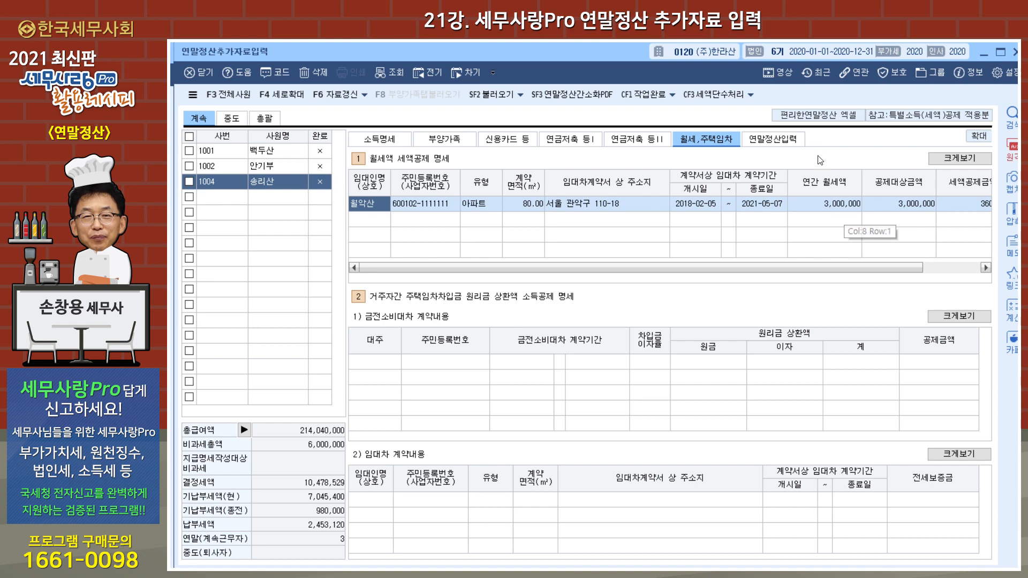
click(784, 143)
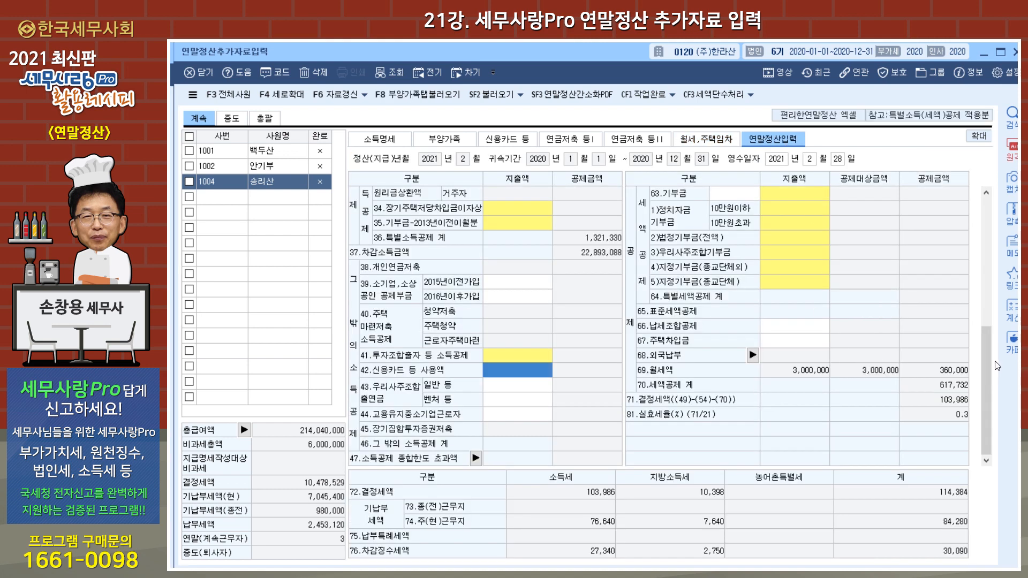
Step: Examine the third employee's 세액감면 breakdown behind items 52 and 51, and leave 연말정산추가자료입력
drag(985, 363, 978, 235)
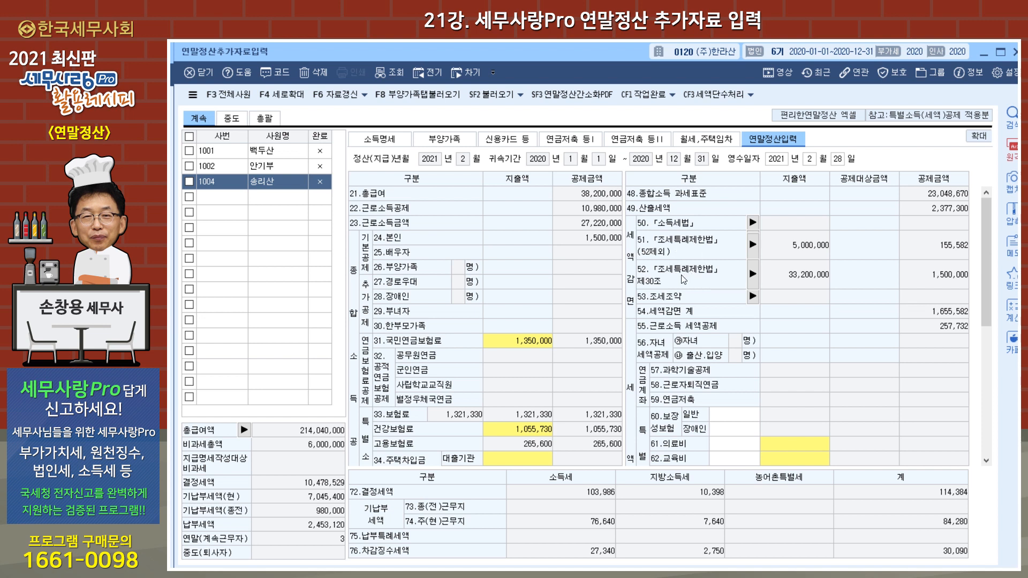
click(753, 274)
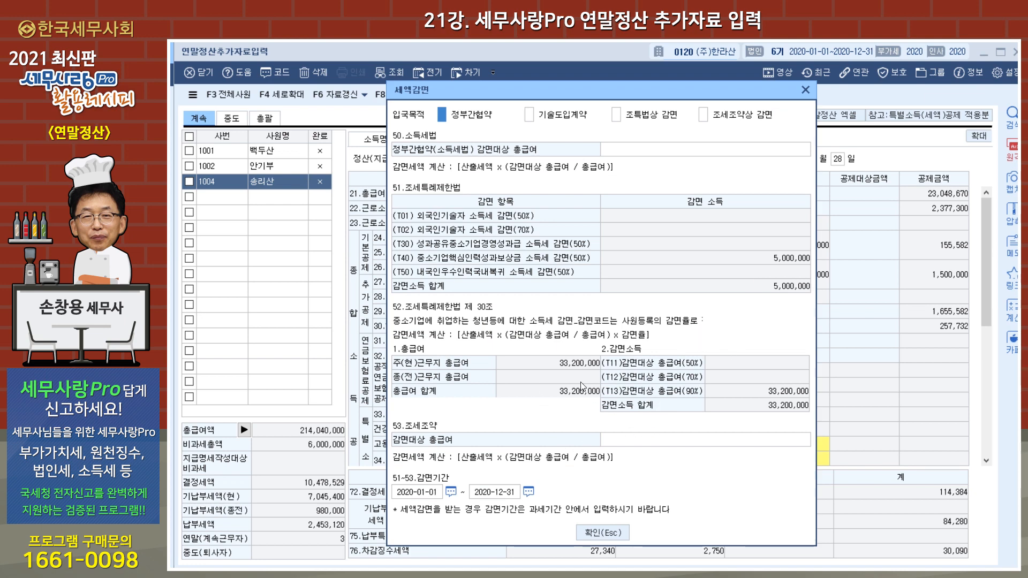
click(806, 90)
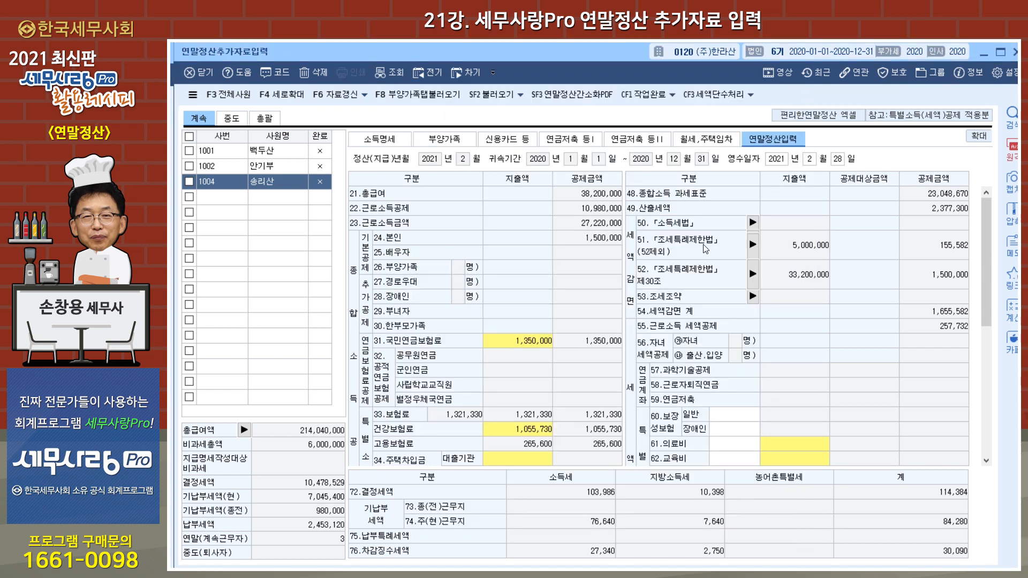
click(753, 246)
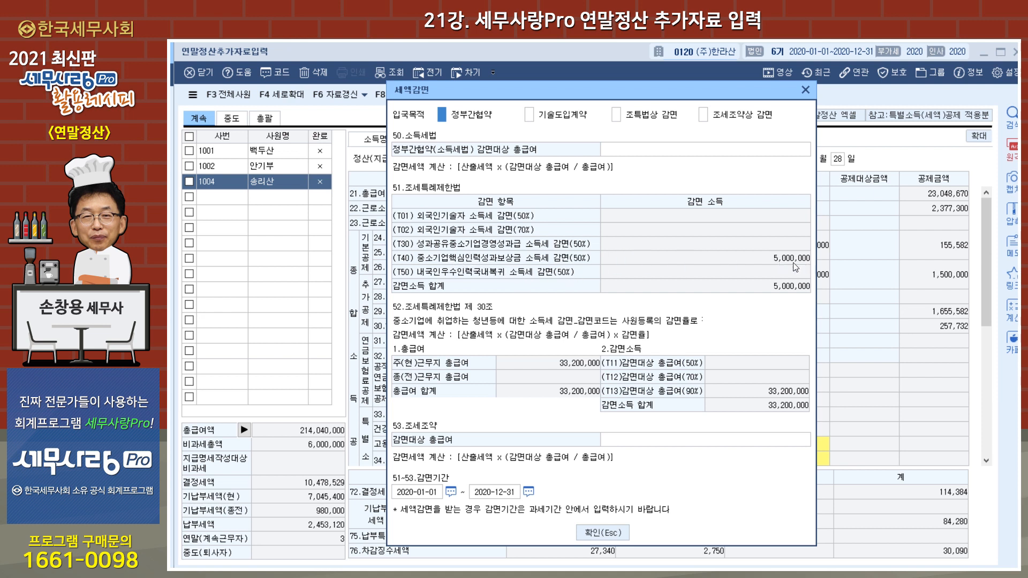
click(806, 90)
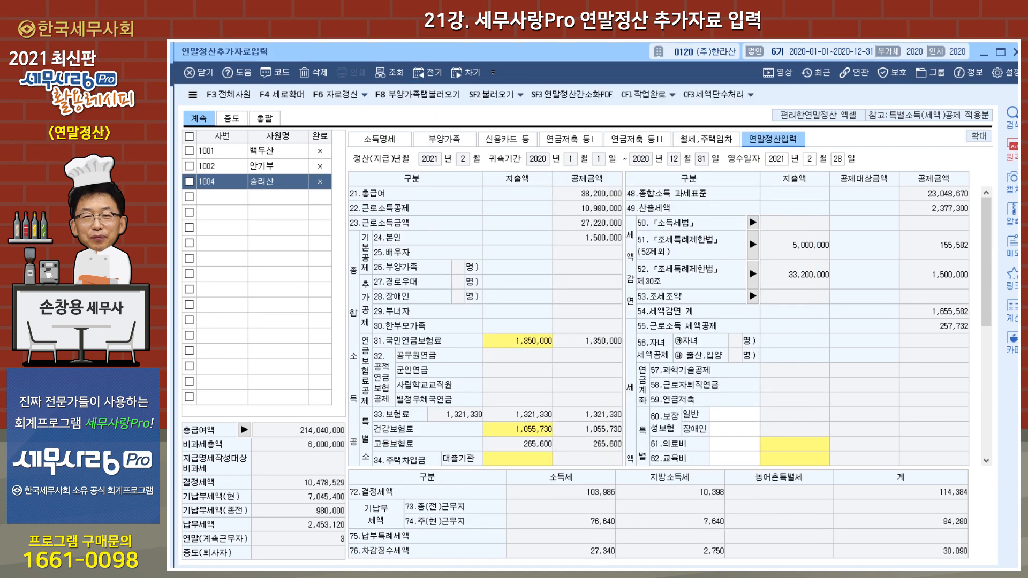
key(Escape)
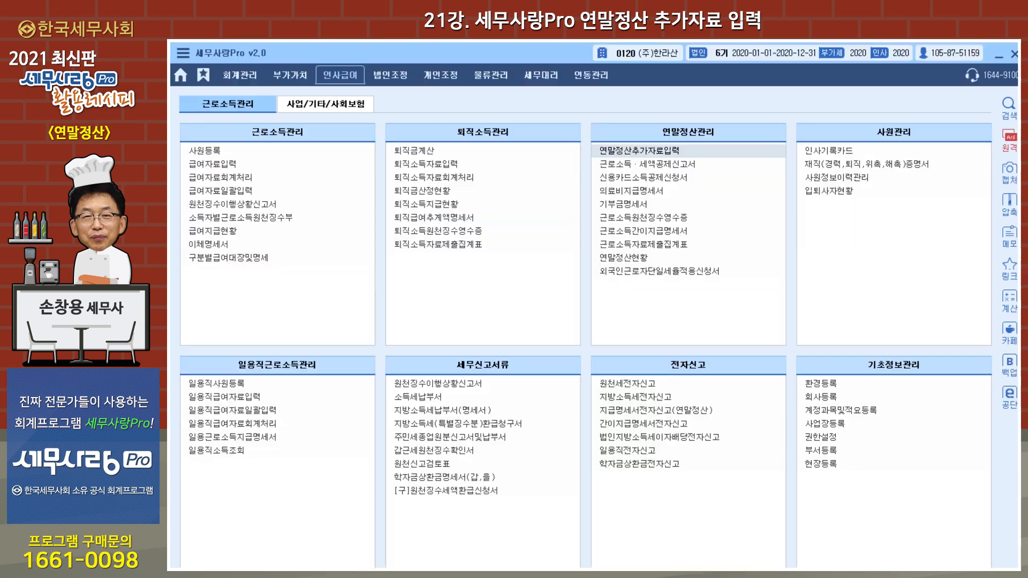
Step: Display the December 2020 payroll in 급여자료입력 and check the second and third employees' tax-reduced pay items
click(220, 167)
text(12)
key(Return)
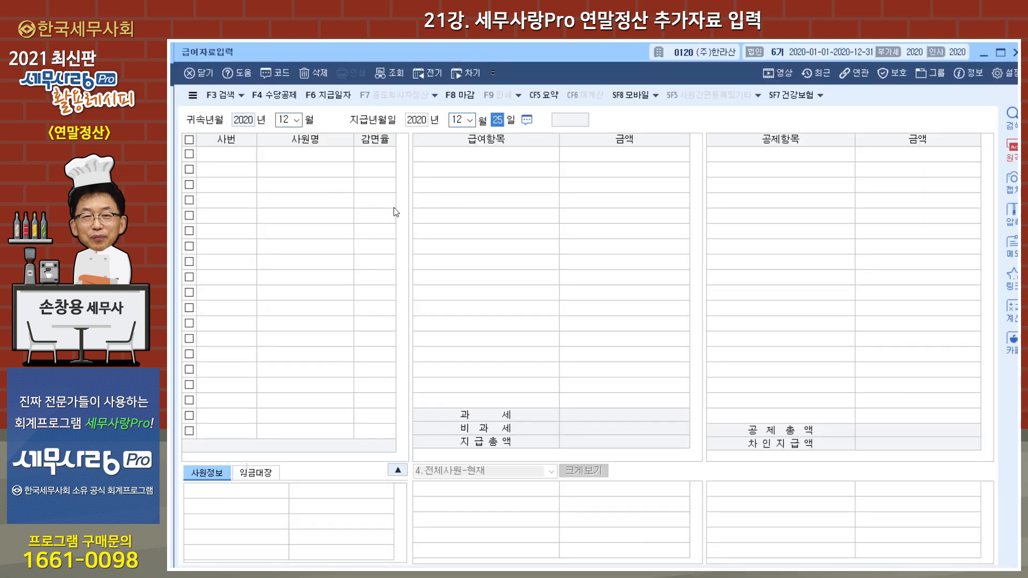
key(Return)
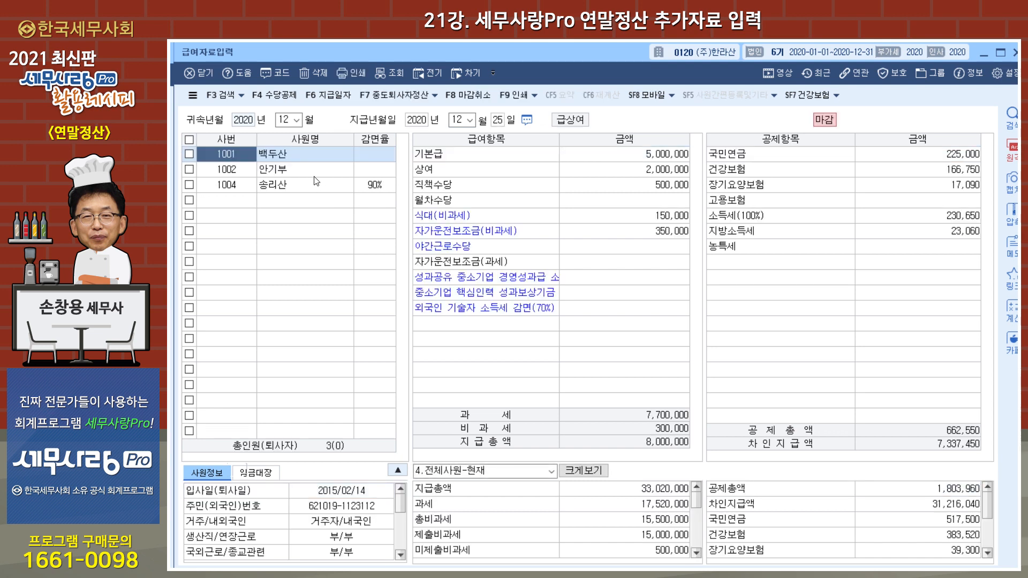
click(314, 173)
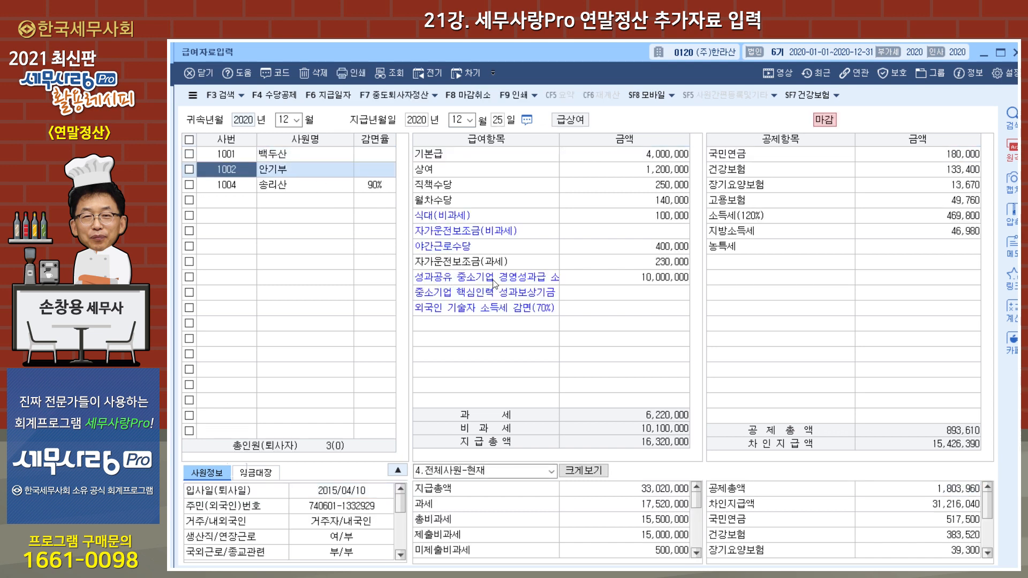
click(645, 283)
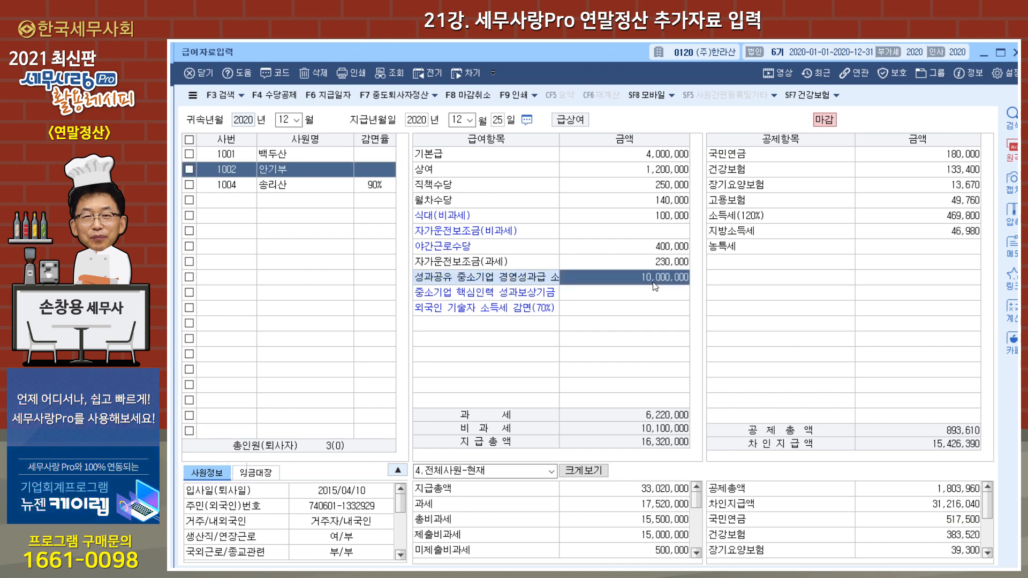
click(301, 186)
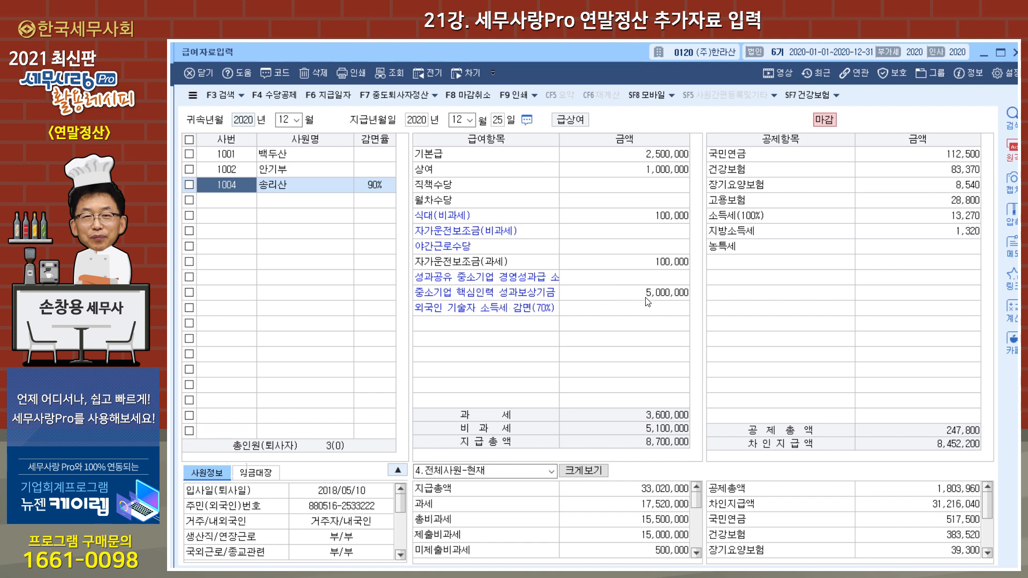
Step: Examine the 수당공제등록 entries for the T30 and T40 non-taxable allowances, and close 급여자료입력
click(275, 95)
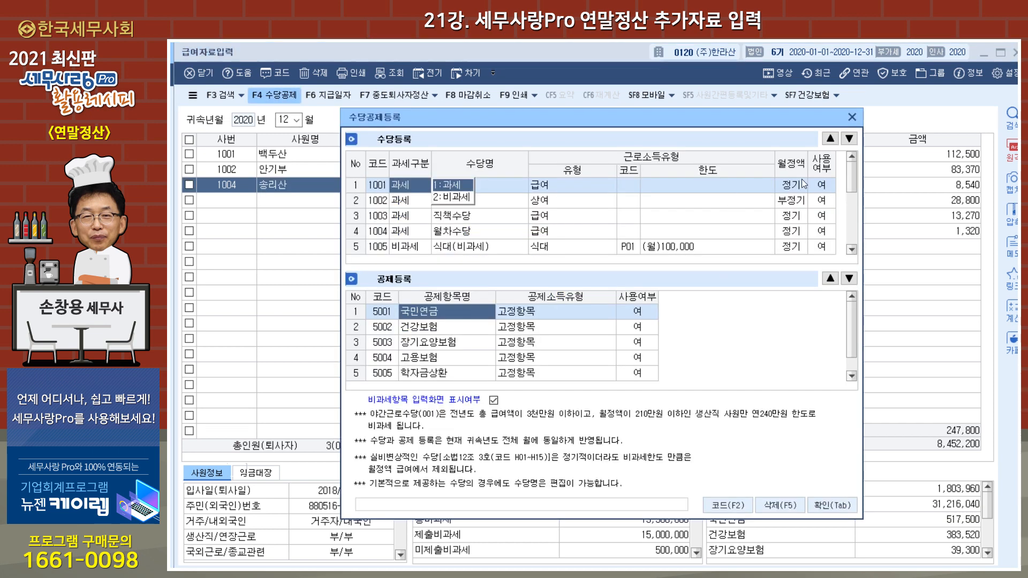
drag(855, 174, 854, 231)
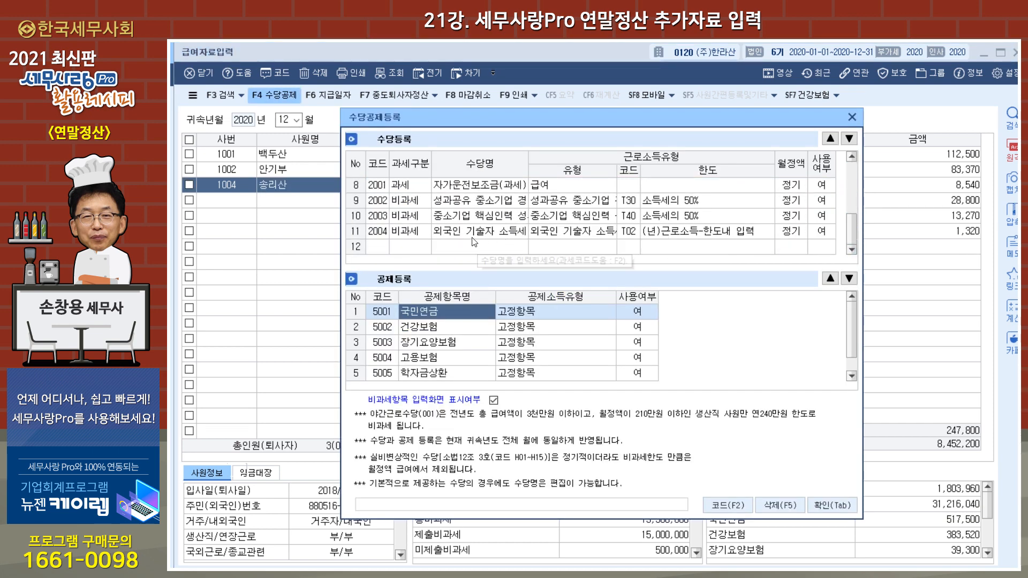
click(402, 205)
click(505, 203)
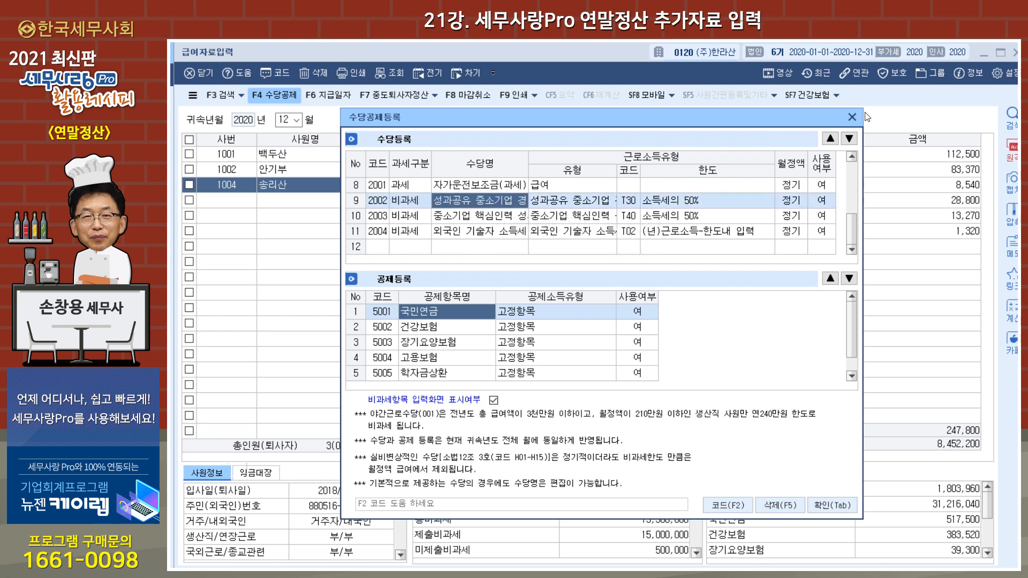
click(852, 117)
click(1015, 52)
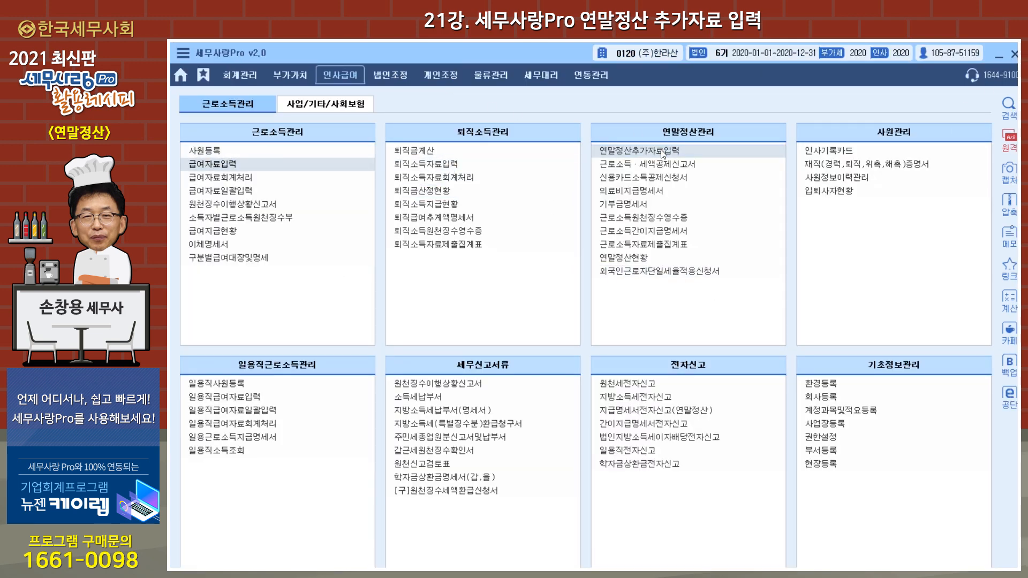
Step: Reopen 연말정산추가자료입력 and examine the second employee's 세액감면 breakdown for 51.조세특례제한법
click(662, 151)
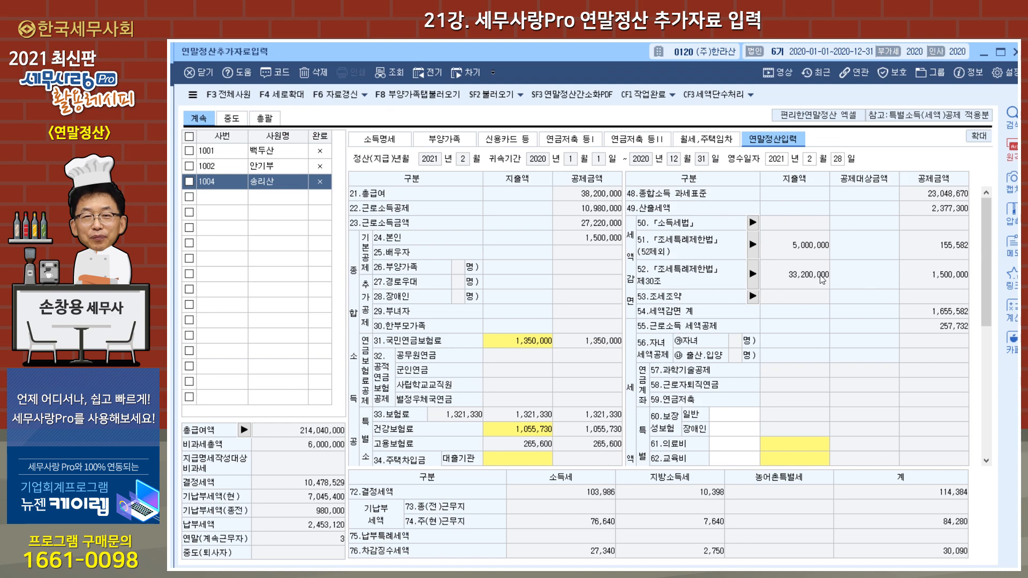
click(274, 165)
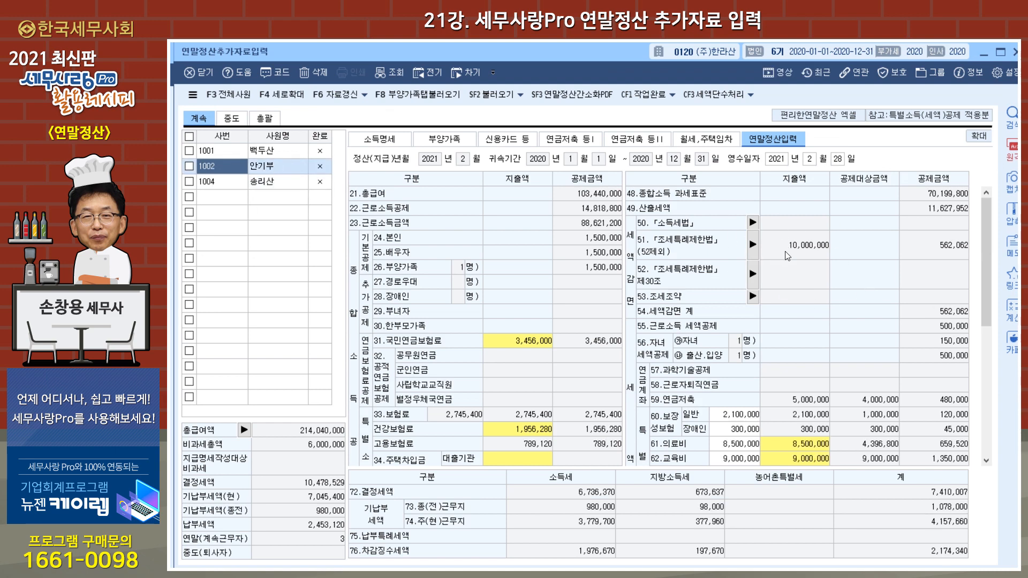
click(753, 245)
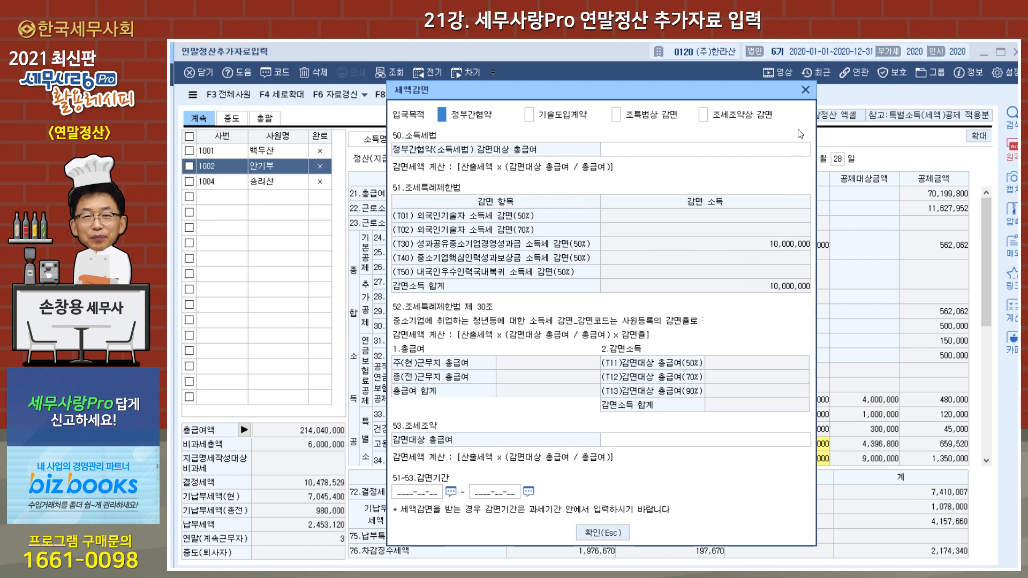
click(805, 90)
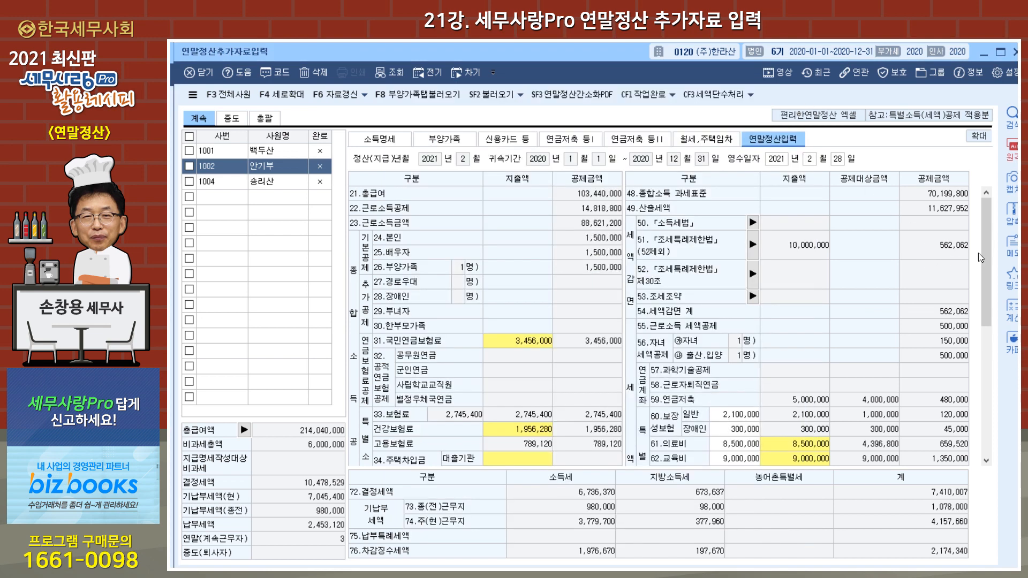
Step: Examine the second employee's 47.소득공제 종합한도 초과액 details
scroll(989, 250, down, 5)
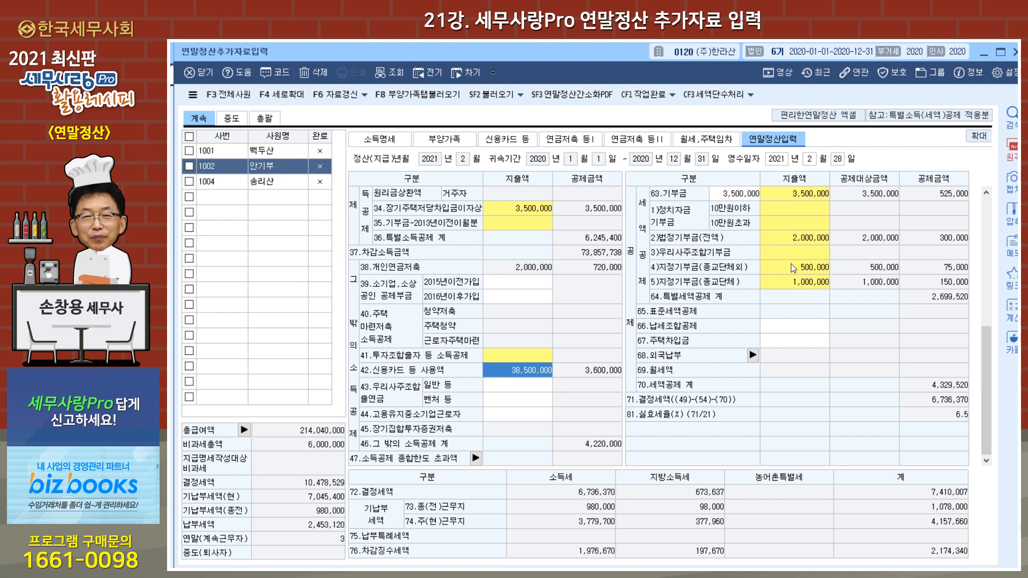
click(476, 458)
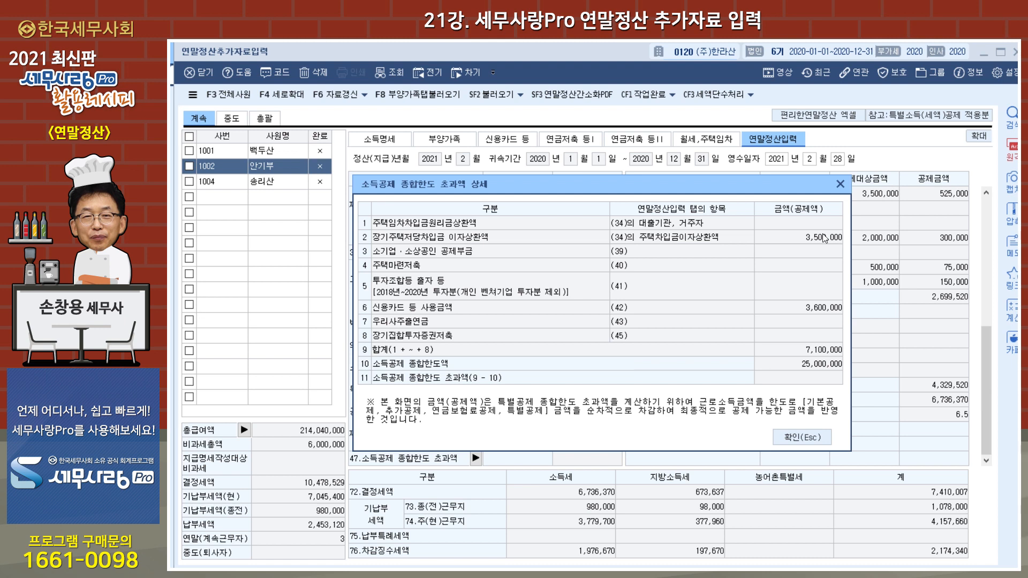
click(802, 438)
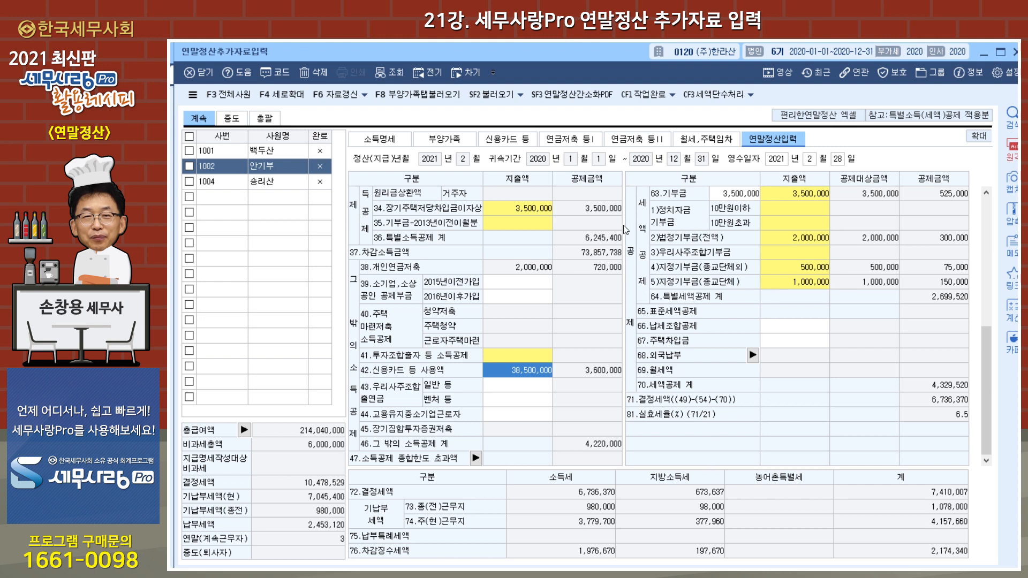
Step: Review the second employee's 부양가족, 신용카드 등 and 연금저축 등I entries
click(444, 141)
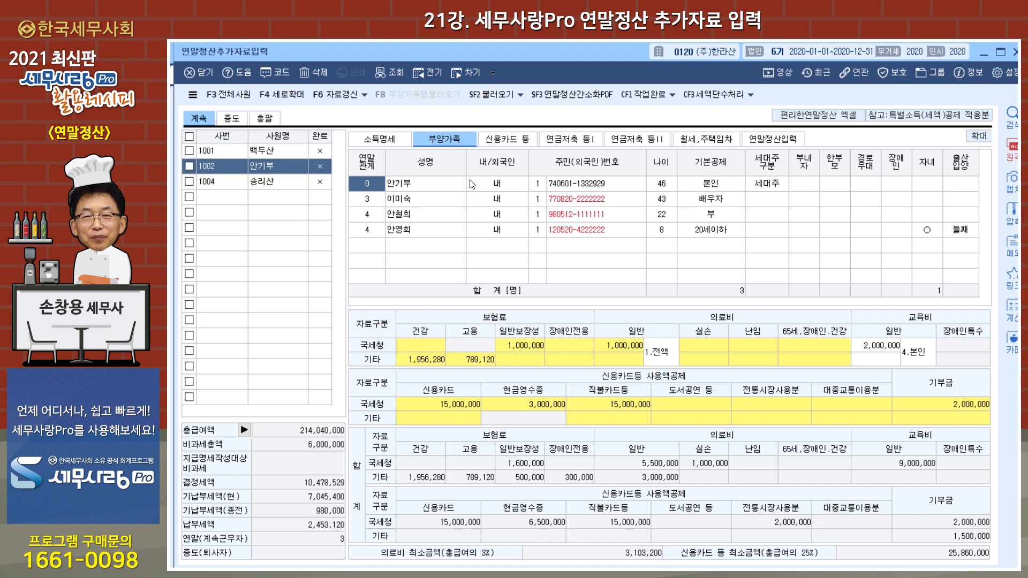
click(507, 139)
click(583, 140)
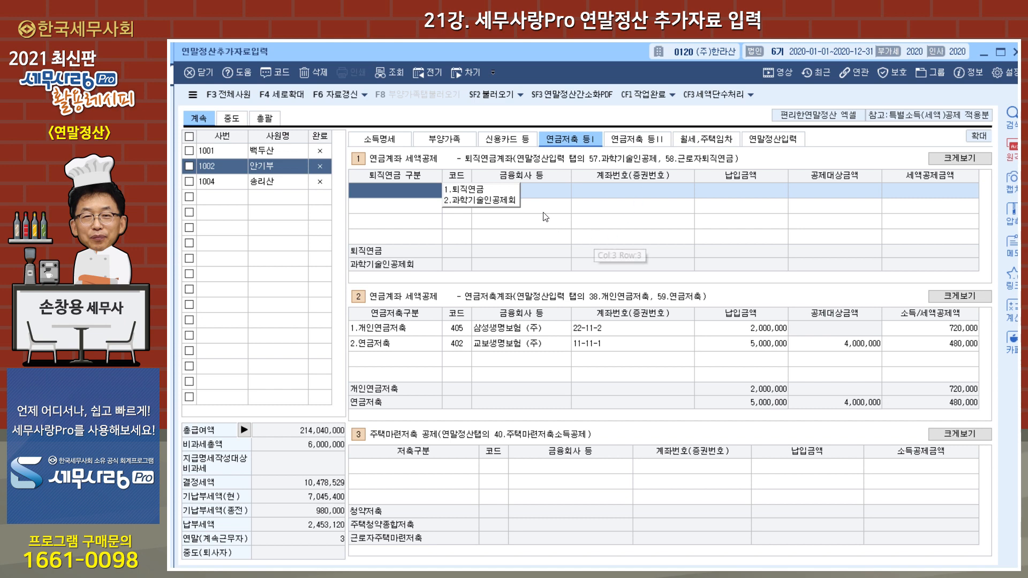
Step: Try to load the second employee's 연말정산간소화PDF data from 부양가족
click(460, 141)
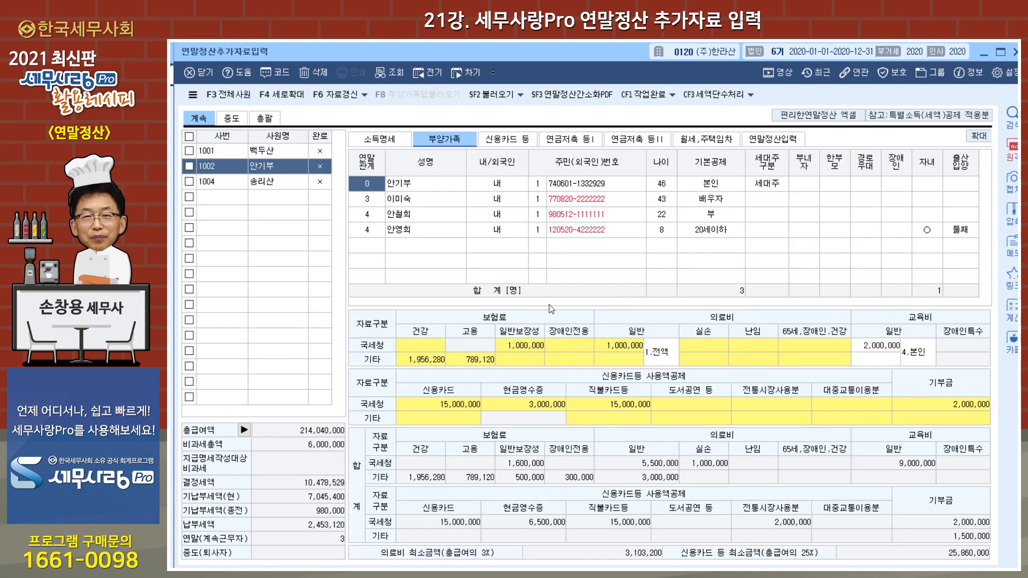
click(569, 100)
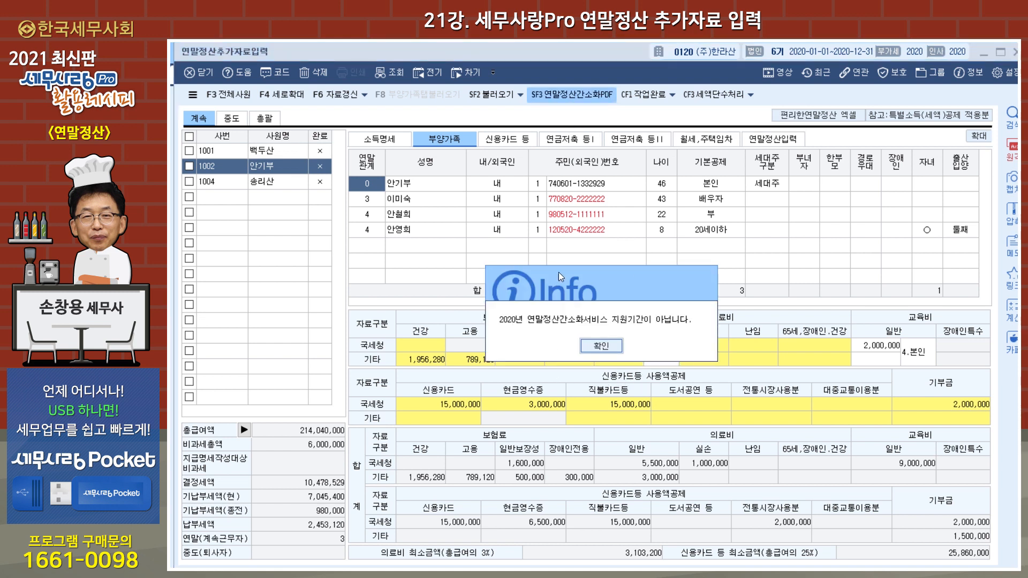
click(600, 347)
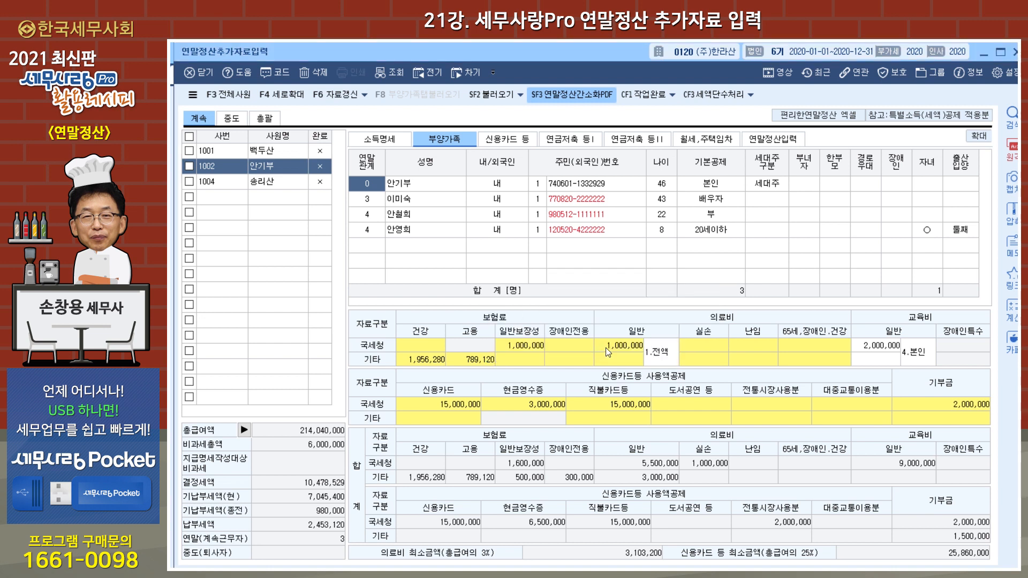
Step: Set the 인사급여 작업연도 to 2019 and open that year's 연말정산추가자료입력
click(1016, 53)
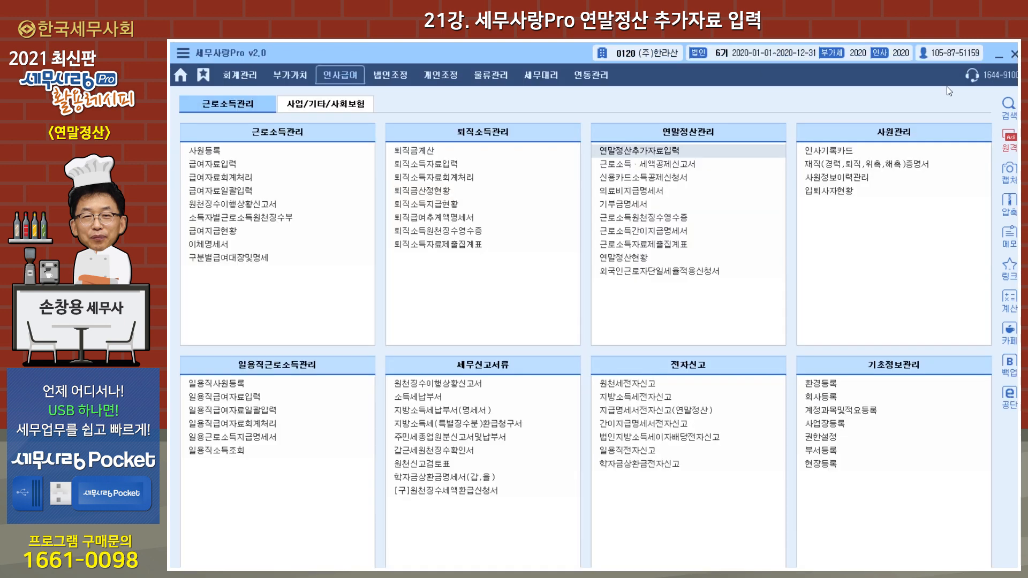
click(885, 58)
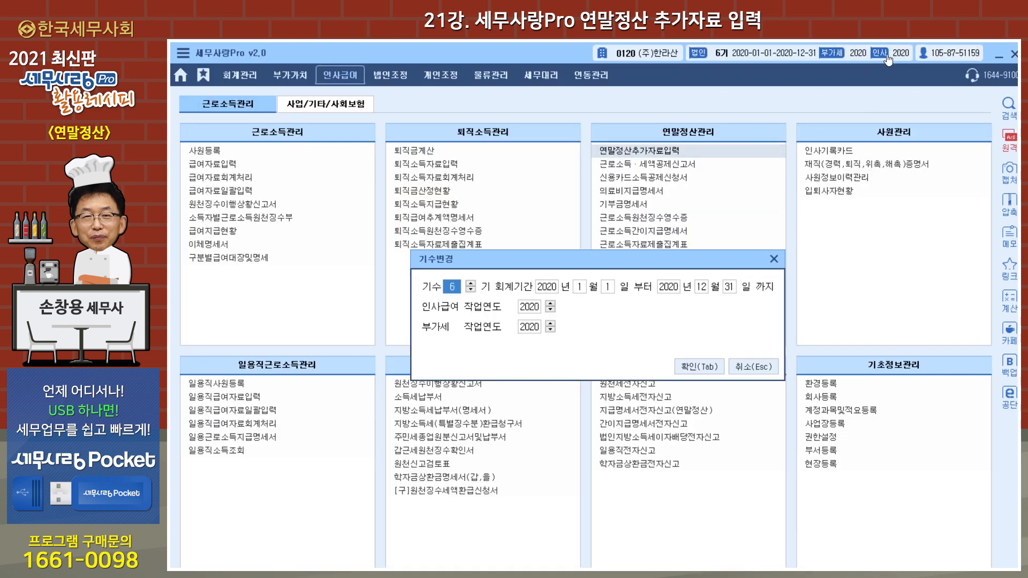
click(551, 311)
click(685, 367)
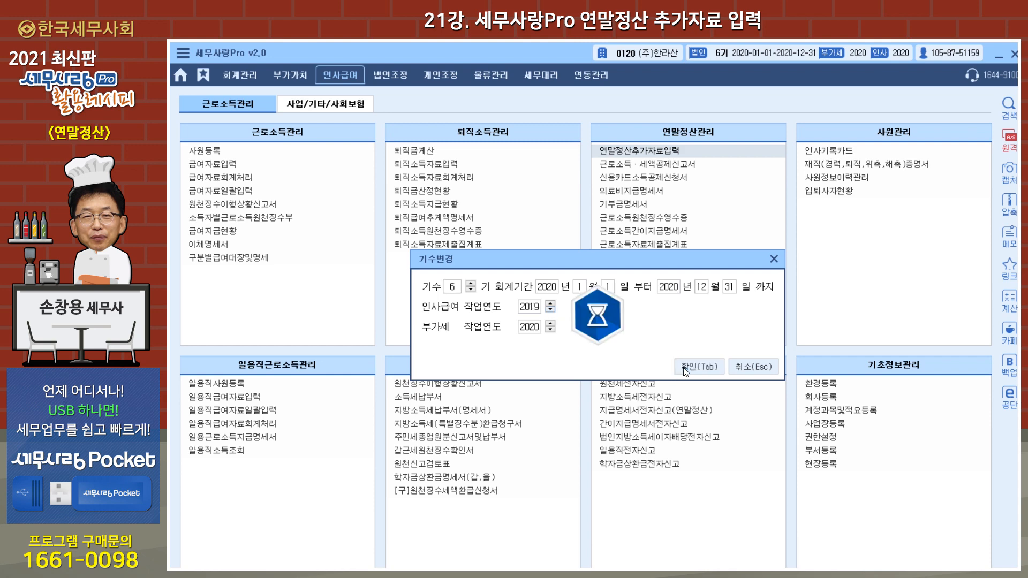
click(663, 156)
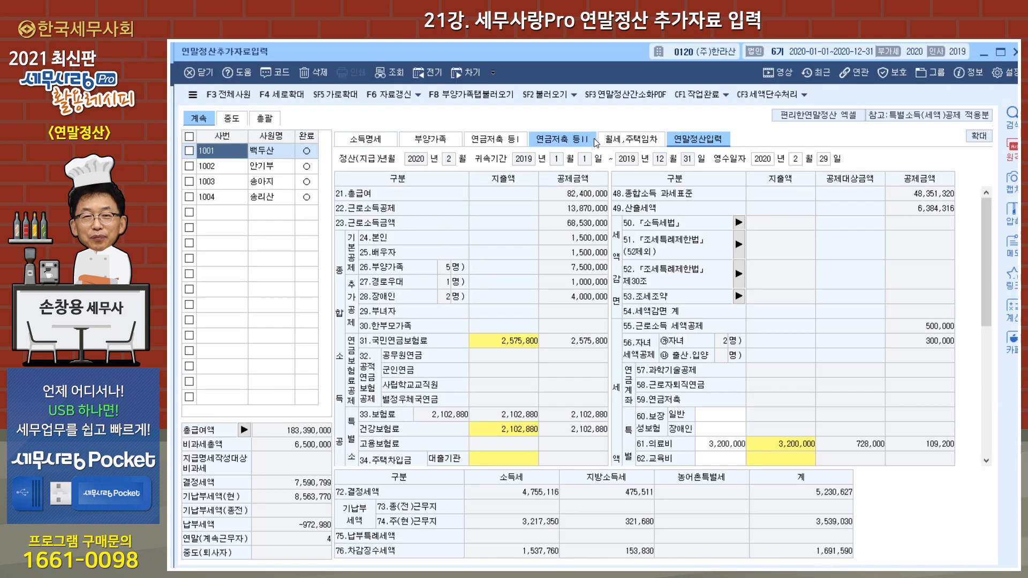
Step: Open 연말정산 간소화 PDF 불러오기 from 연말정산추가자료입력 and select all listed employees
click(621, 96)
drag(630, 67, 605, 174)
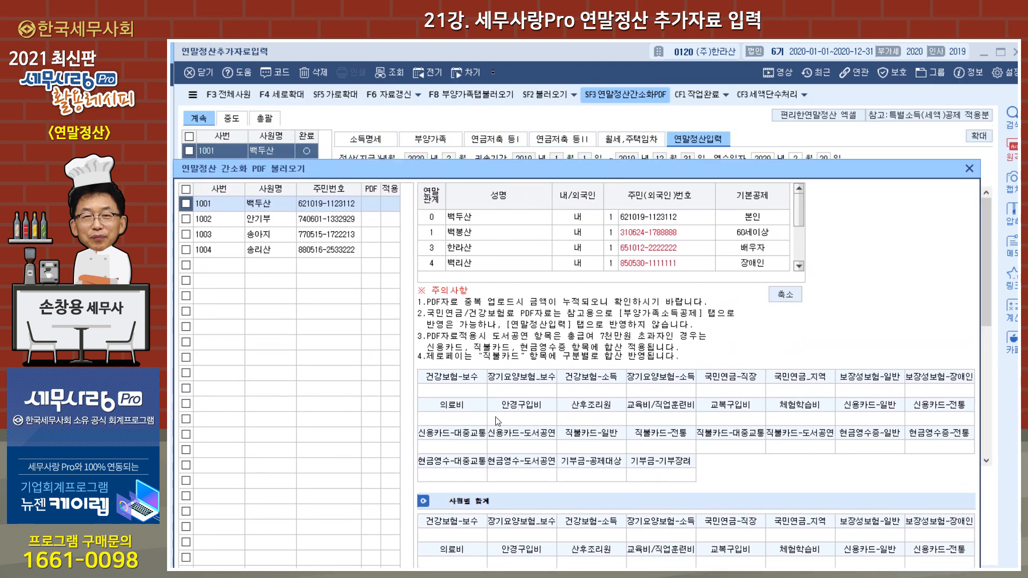
drag(679, 169, 687, 69)
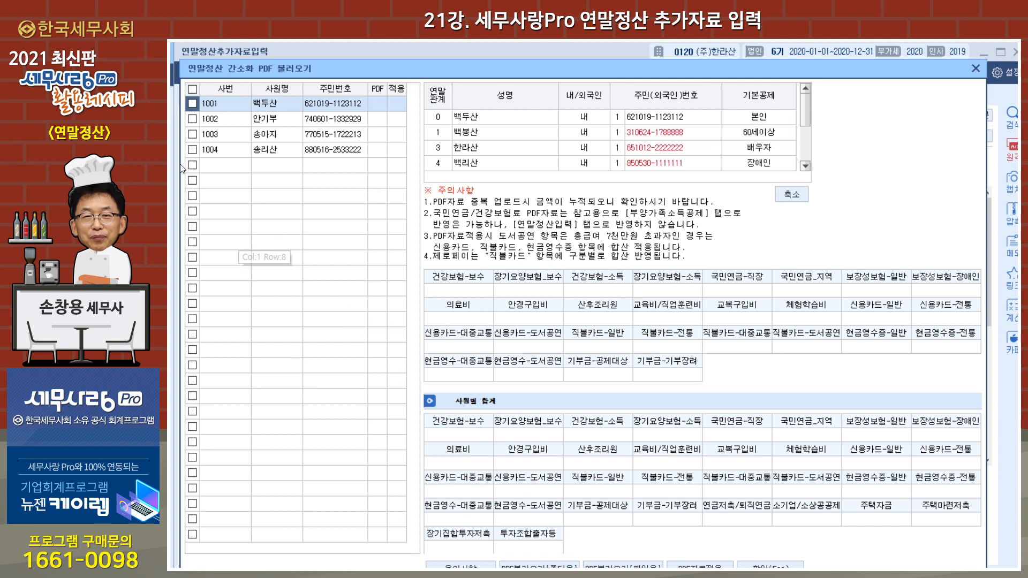
click(193, 89)
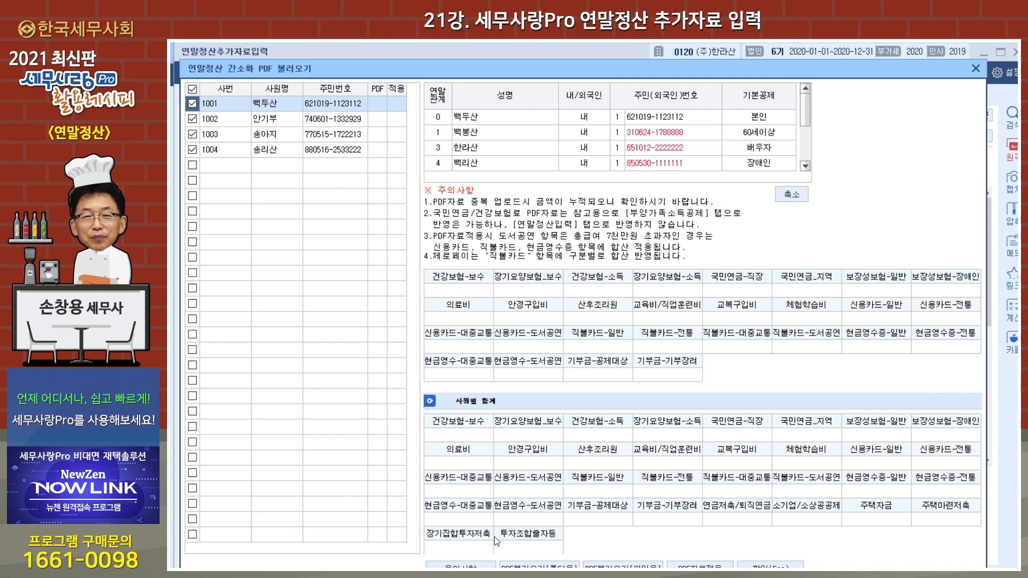
Step: Check the folder and file selection dialogs for loading the employees' PDF data, and close the PDF loading window without importing
click(538, 565)
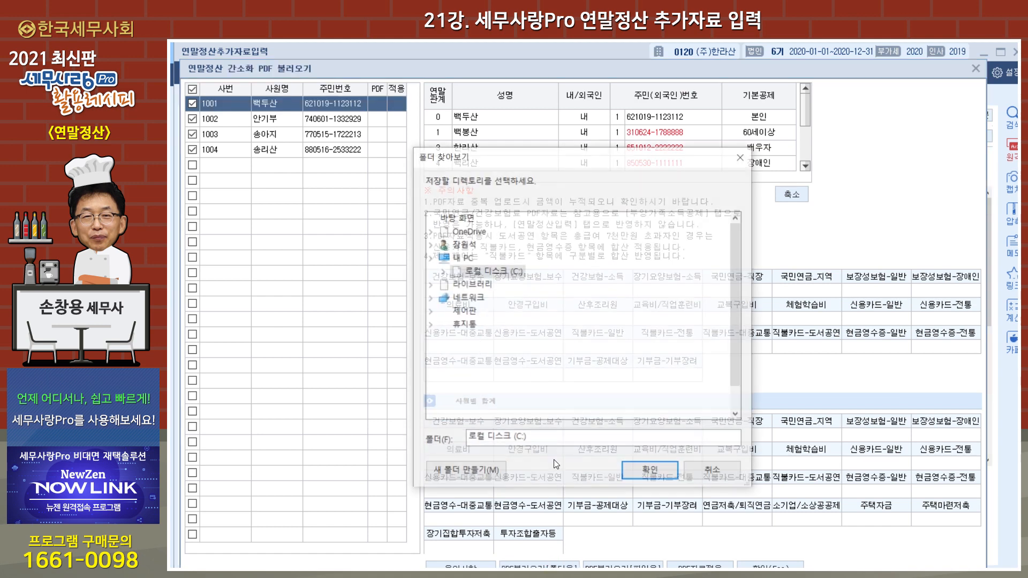
click(742, 157)
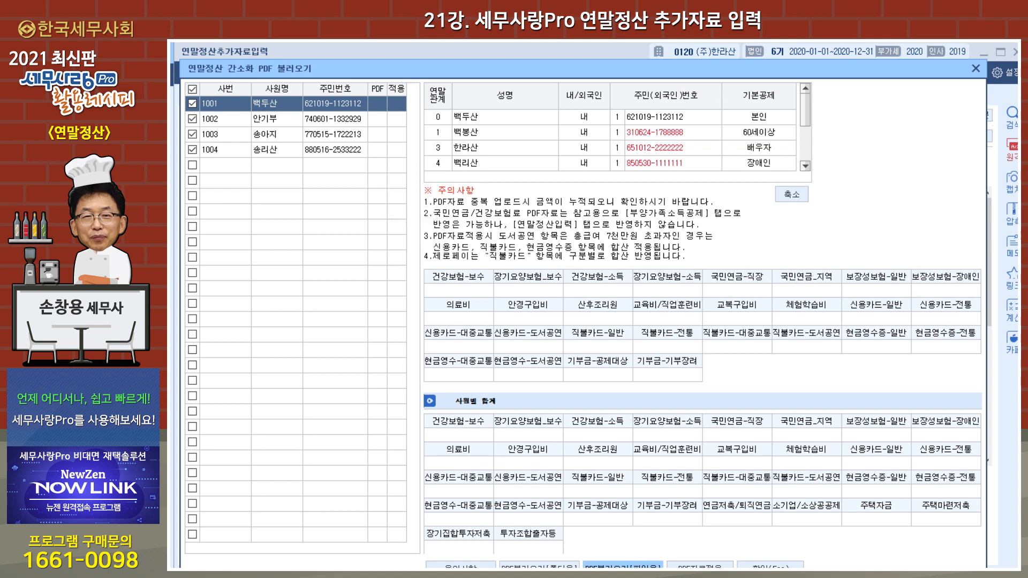
click(622, 565)
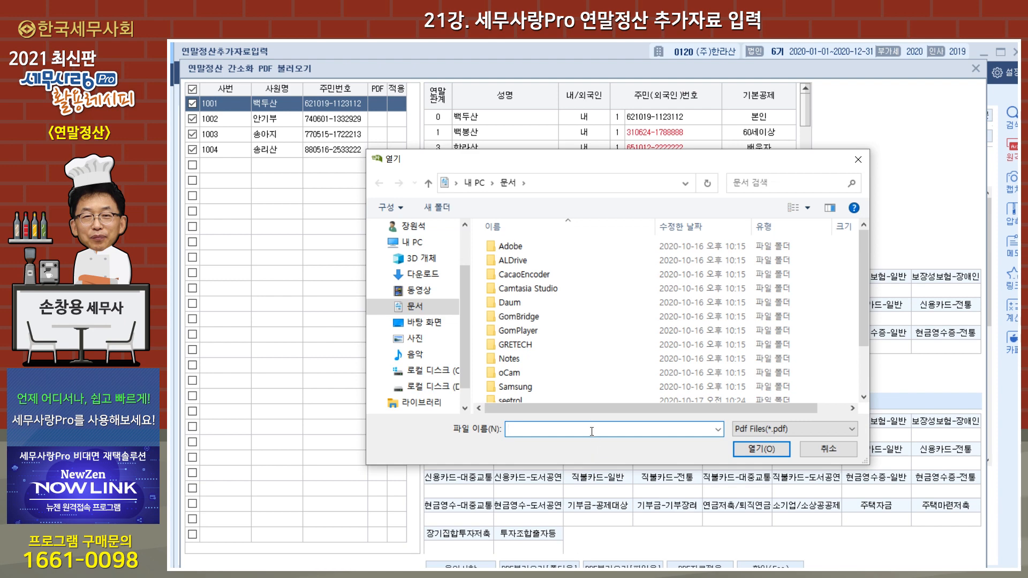
click(858, 159)
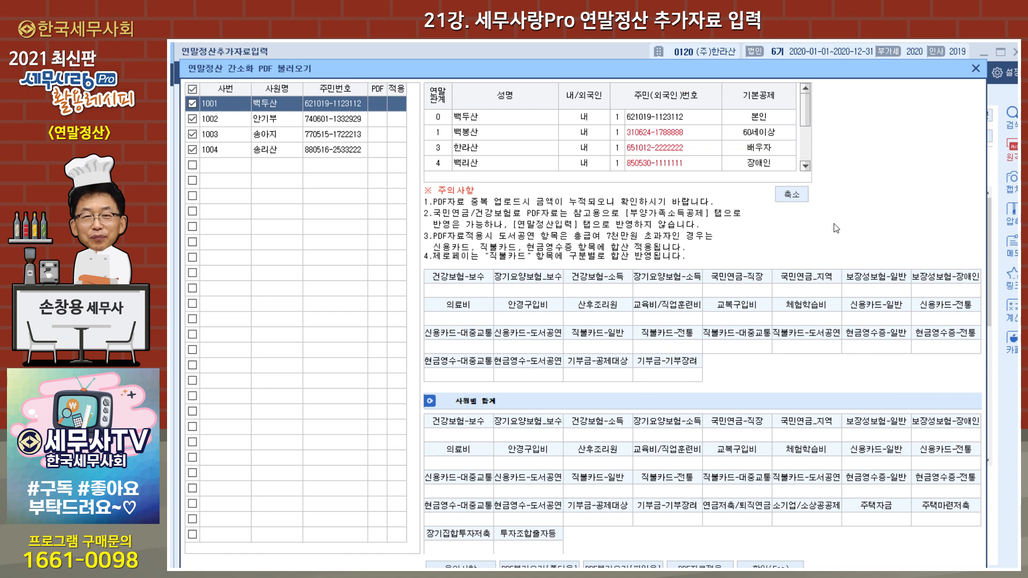
click(976, 69)
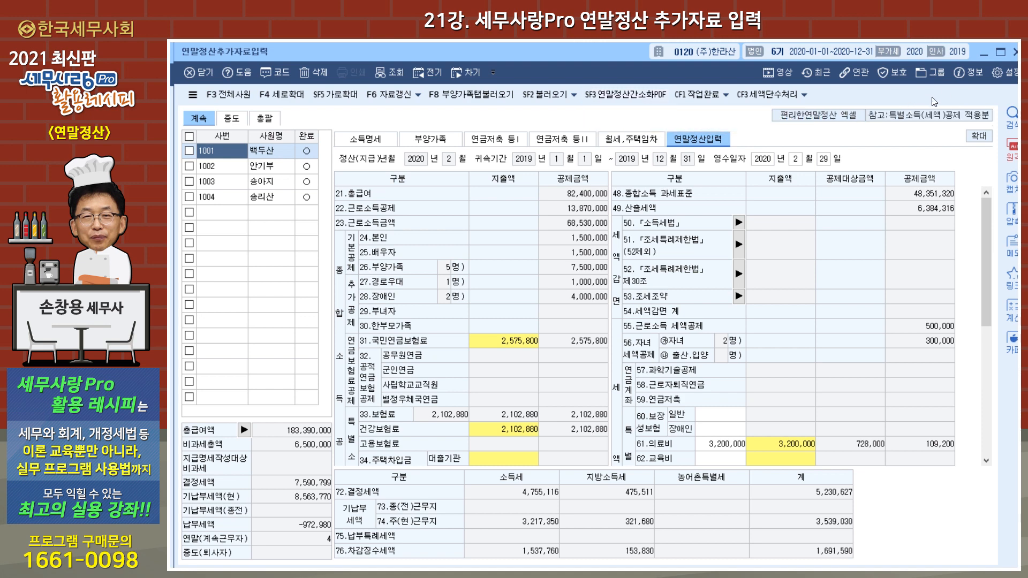
Step: Close 연말정산추가자료입력 and set the 인사급여 작업연도 to 2020
click(1016, 53)
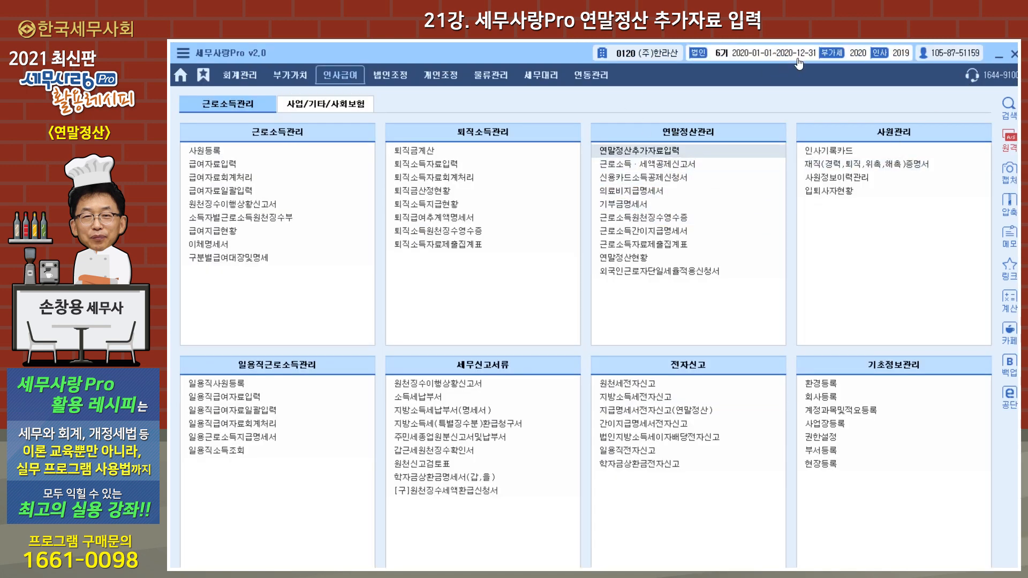
click(905, 56)
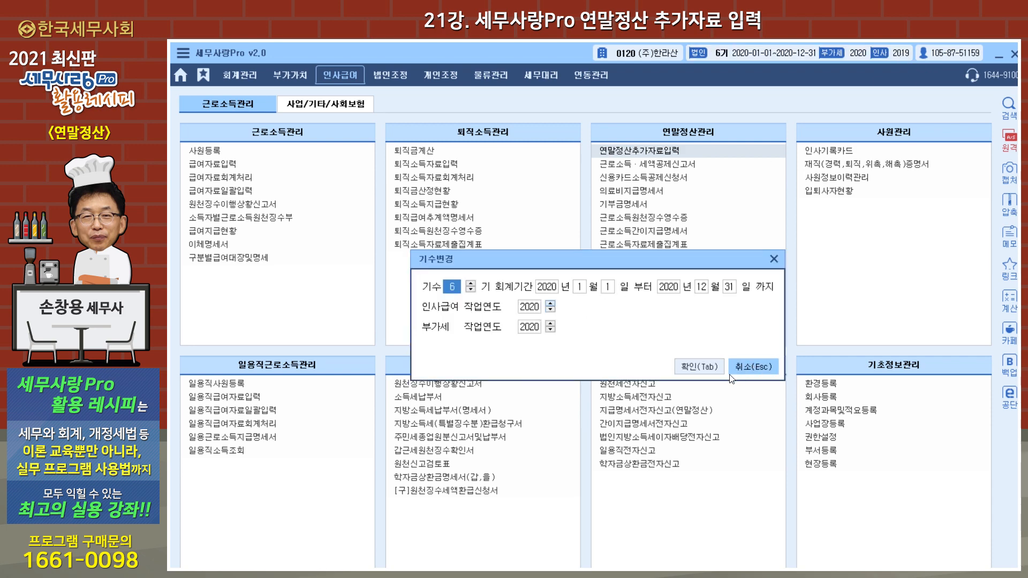
click(702, 366)
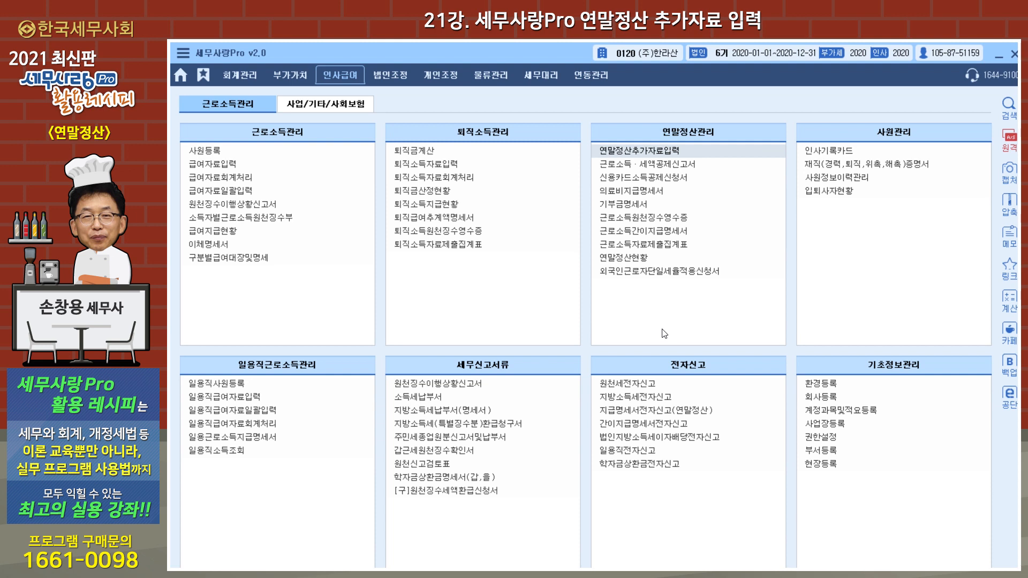